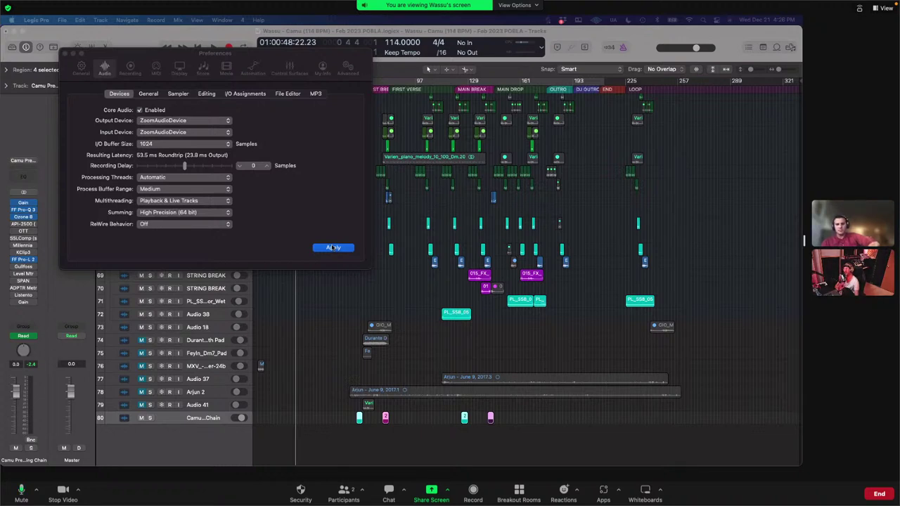
Step: Apply the audio device settings, dismiss the MetricAB alert, and close the preferences and Gullfoss plug-in windows
{"action": "left_click", "coordinate": [333, 247]}
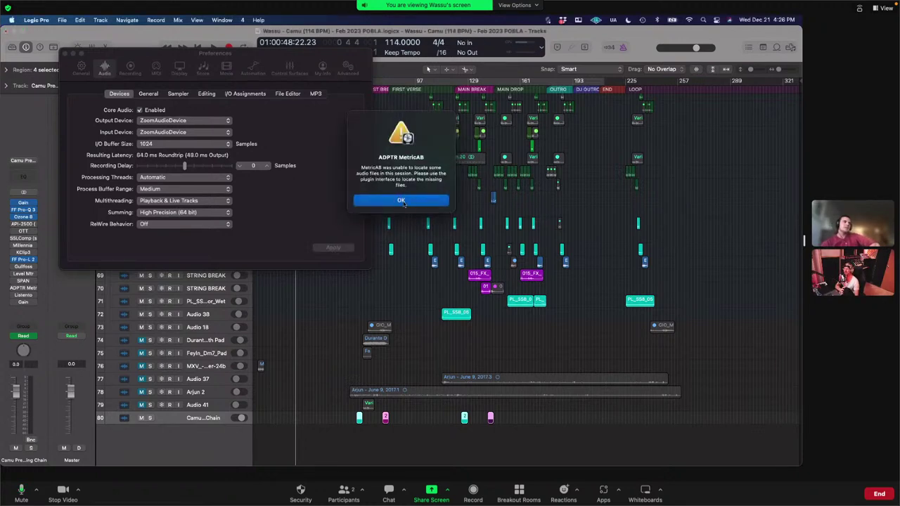
{"action": "left_click", "coordinate": [404, 200]}
{"action": "left_click", "coordinate": [64, 53]}
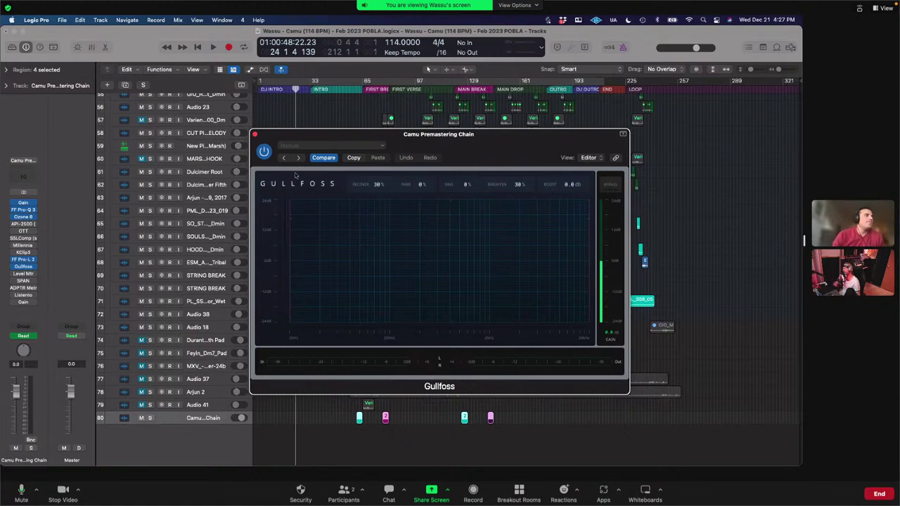
{"action": "left_click", "coordinate": [254, 134]}
Step: Select the Serum Sub track and place the playhead at bar 50 in the intro section
{"action": "scroll", "coordinate": [387, 130], "scroll_direction": "up", "scroll_amount": 15}
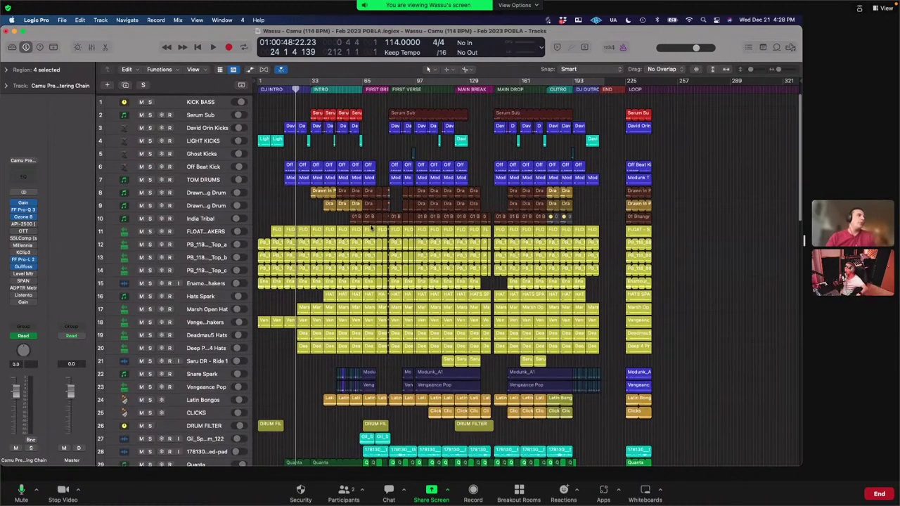
{"action": "left_click", "coordinate": [204, 115]}
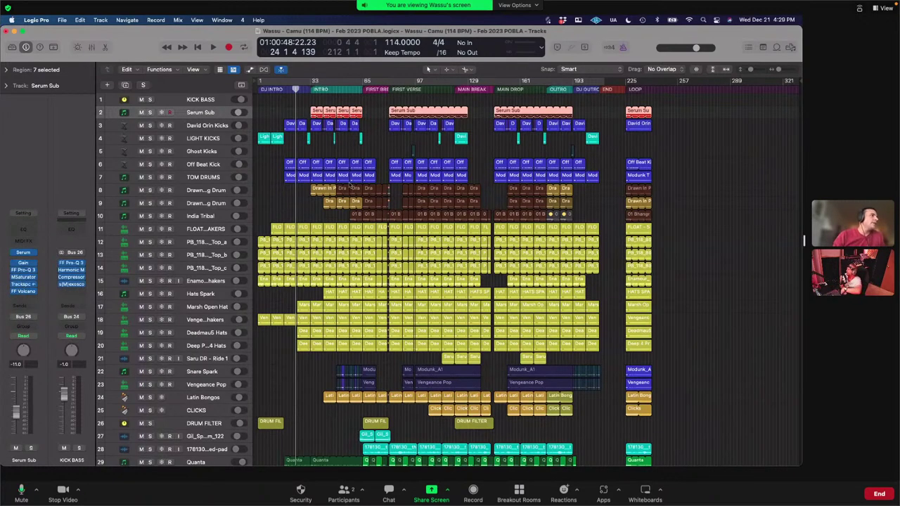
{"action": "key", "text": "space"}
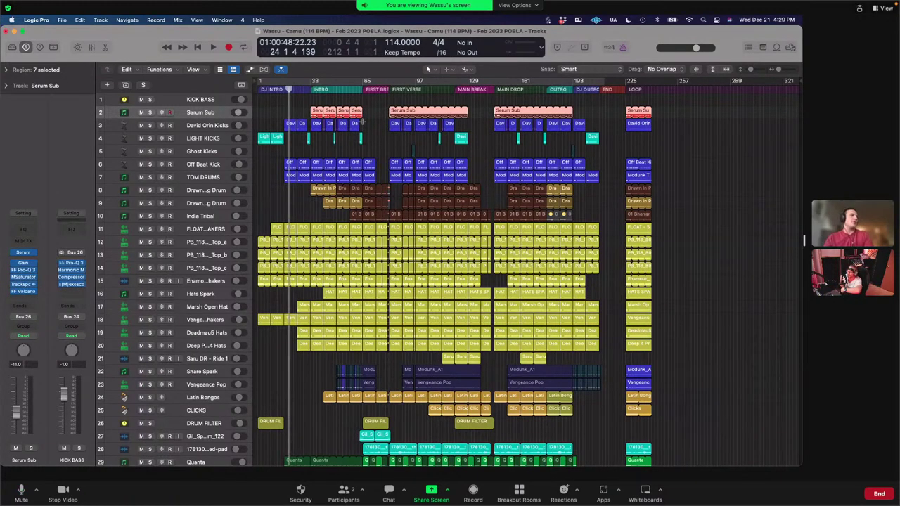
{"action": "scroll", "coordinate": [362, 122], "scroll_direction": "up", "scroll_amount": 5}
{"action": "scroll", "coordinate": [362, 121], "scroll_direction": "left", "scroll_amount": 3}
{"action": "left_click", "coordinate": [484, 92]}
{"action": "left_click", "coordinate": [499, 92]}
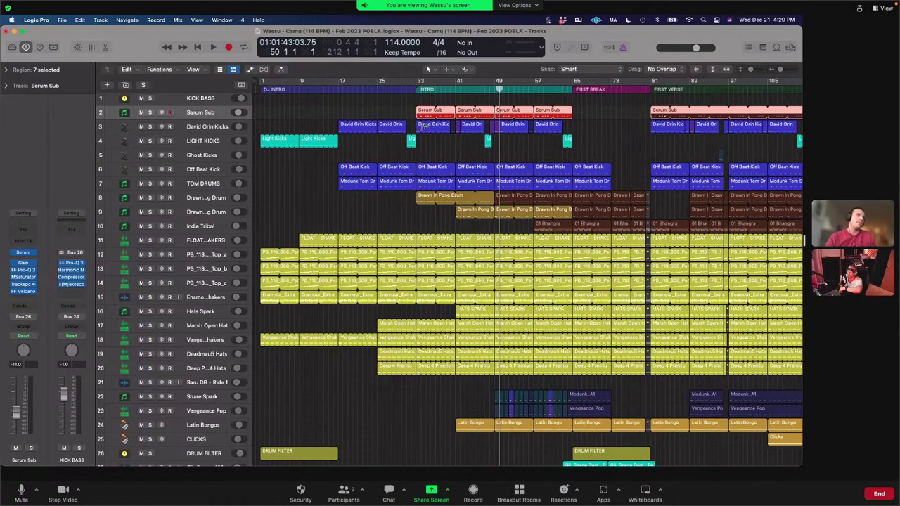
Step: Solo the Serum Sub track and play it from bar 50 in the intro
{"action": "scroll", "coordinate": [424, 126], "scroll_direction": "right", "scroll_amount": 5}
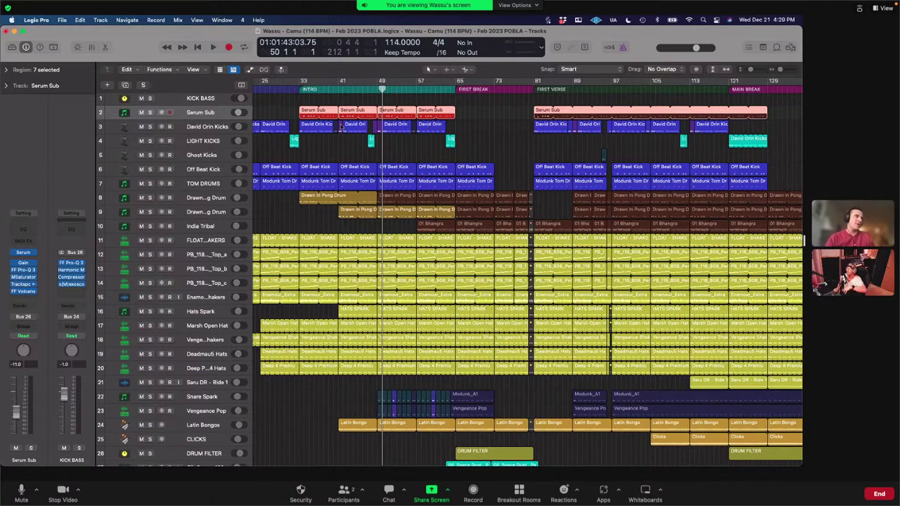
{"action": "left_click", "coordinate": [149, 113]}
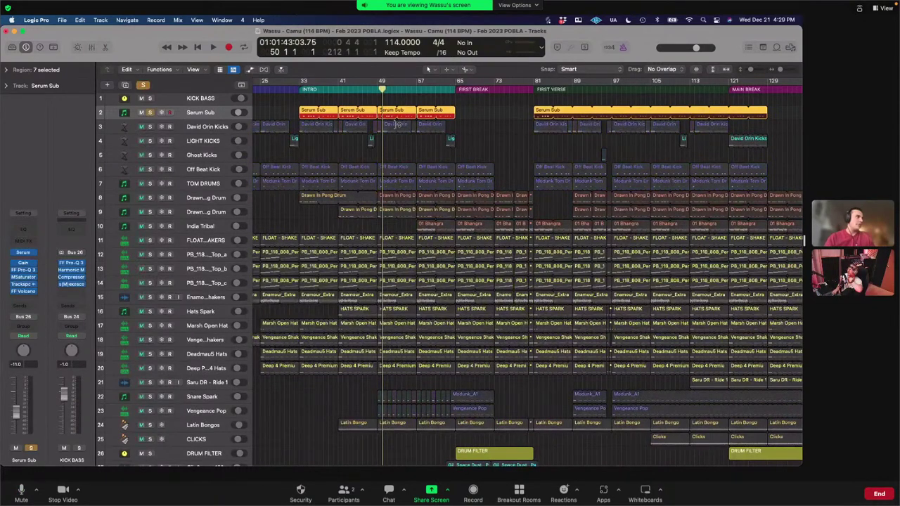
{"action": "key", "text": "space"}
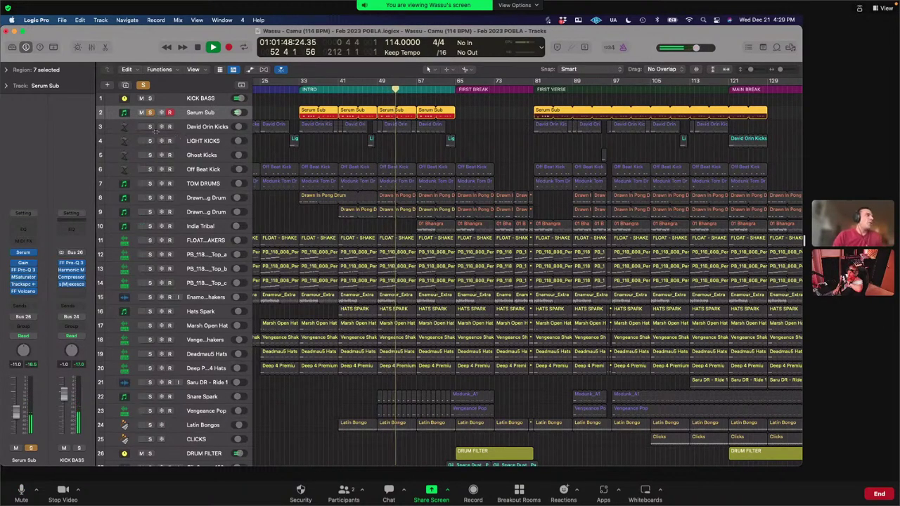
Step: Open Trackspacer on Serum Sub, solo kick tracks 3 to 5 to audition its sidechain response, and stop playback and close the plug-in
{"action": "left_click", "coordinate": [22, 285]}
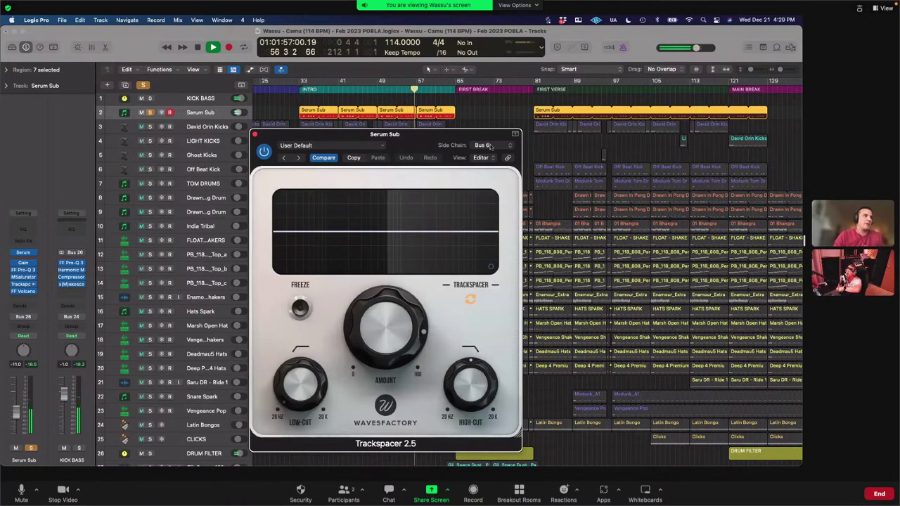
{"action": "left_click", "coordinate": [150, 126]}
{"action": "left_click", "coordinate": [150, 141]}
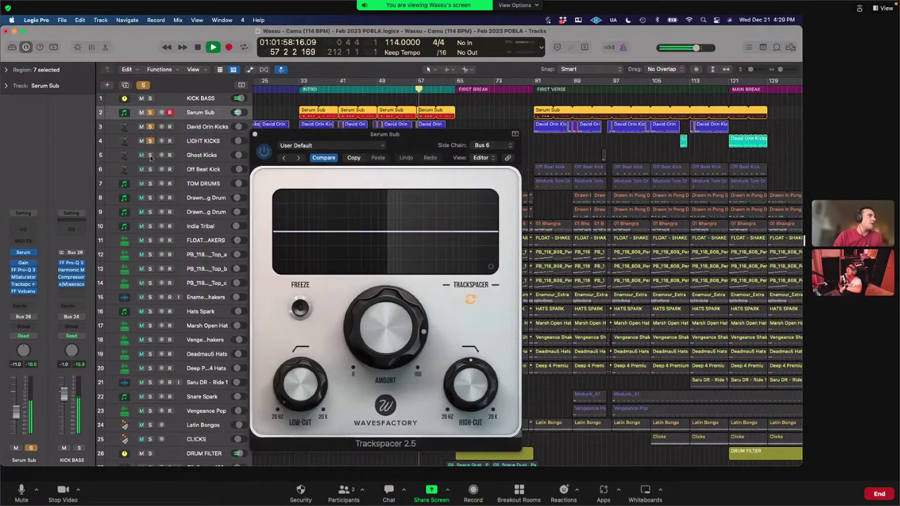
{"action": "mouse_move", "coordinate": [388, 338]}
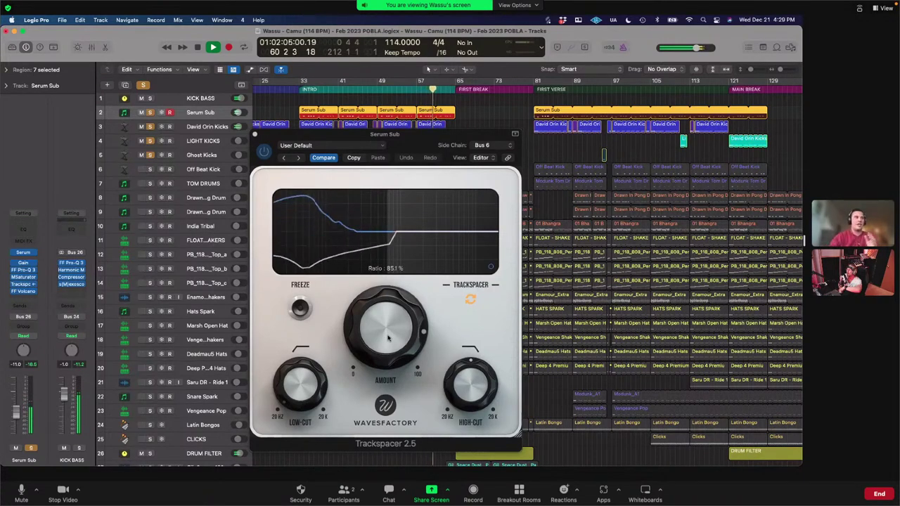
{"action": "key", "text": "space"}
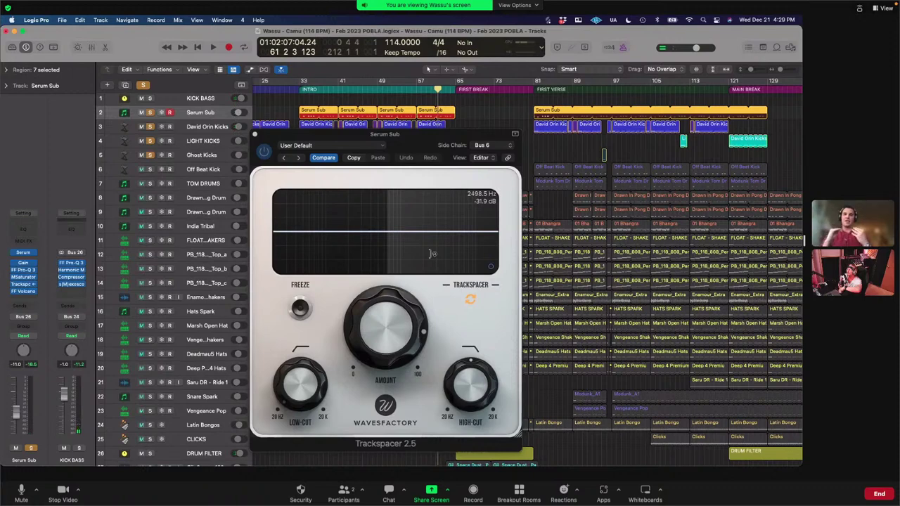
{"action": "mouse_move", "coordinate": [468, 380]}
{"action": "mouse_move", "coordinate": [293, 402]}
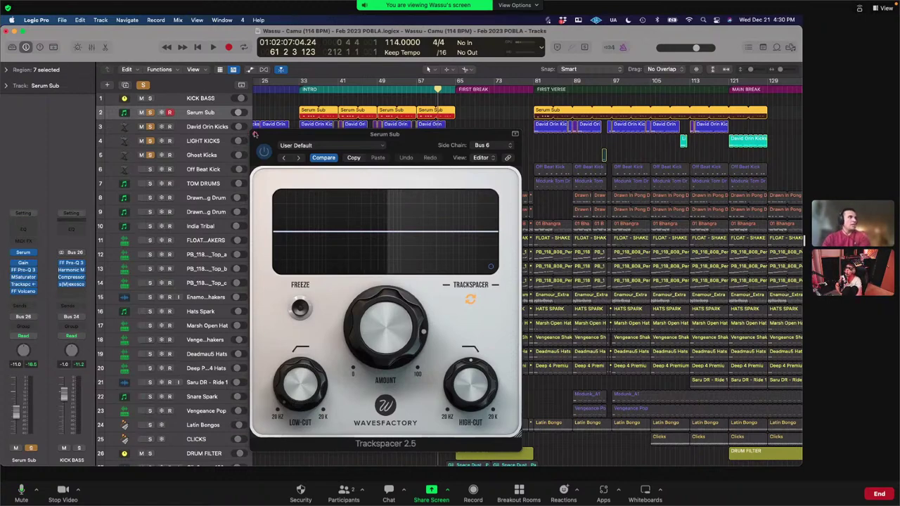
{"action": "left_click", "coordinate": [255, 134]}
Step: Select the Ghost Kicks track and move the playhead to bar 94, just before its region in the first verse
{"action": "key", "text": "shift+comma"}
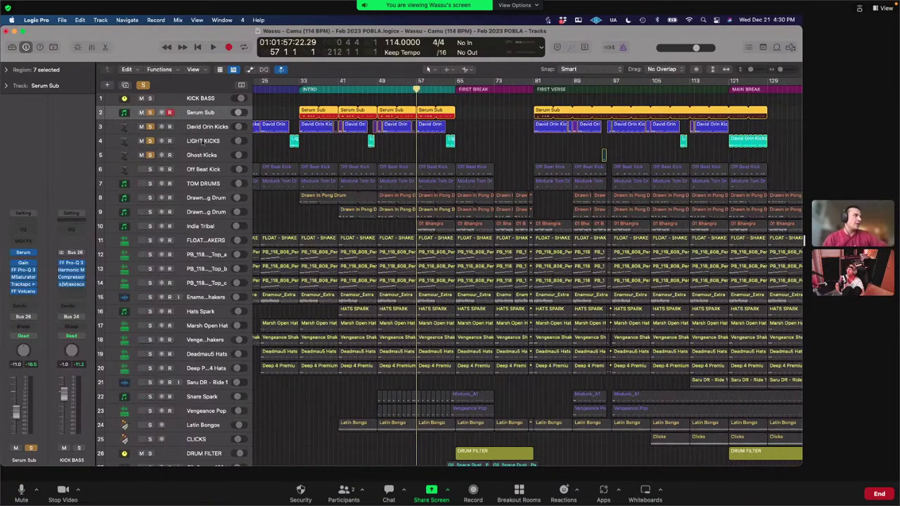
{"action": "left_click", "coordinate": [202, 154]}
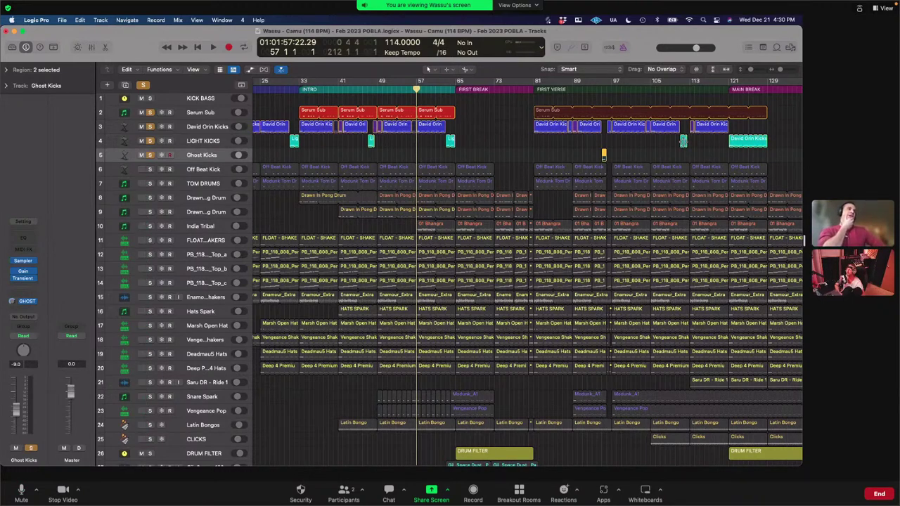
{"action": "scroll", "coordinate": [507, 154], "scroll_direction": "left", "scroll_amount": 5}
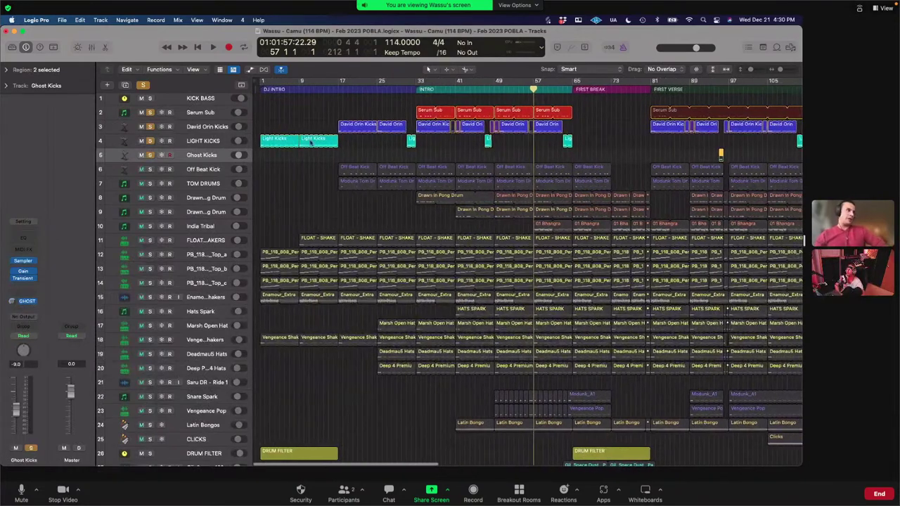
{"action": "scroll", "coordinate": [562, 128], "scroll_direction": "right", "scroll_amount": 3}
{"action": "scroll", "coordinate": [562, 127], "scroll_direction": "right", "scroll_amount": 3}
{"action": "left_click", "coordinate": [570, 134]}
{"action": "left_click", "coordinate": [580, 143]}
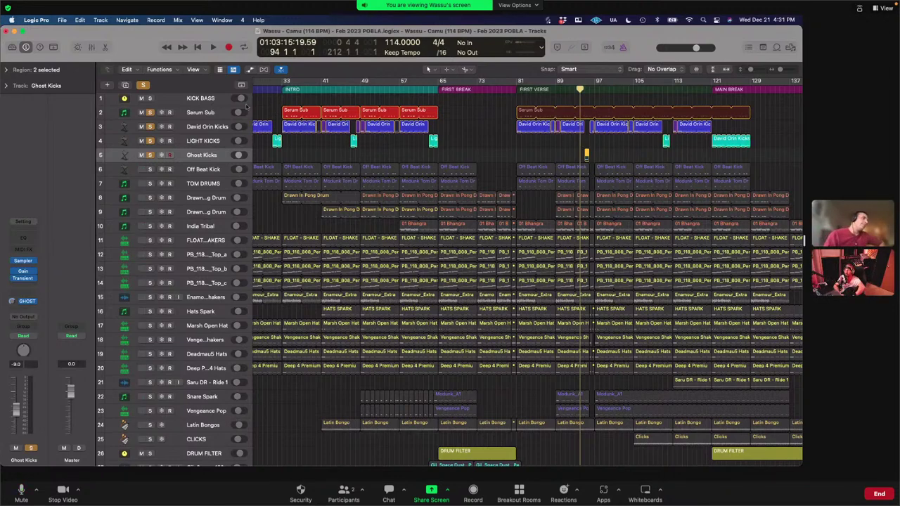
Step: Clear all track solos and move the playhead to bar 76 in the first break
{"action": "left_click", "coordinate": [144, 85]}
{"action": "left_click_drag", "start_coordinate": [579, 91], "coordinate": [492, 91]}
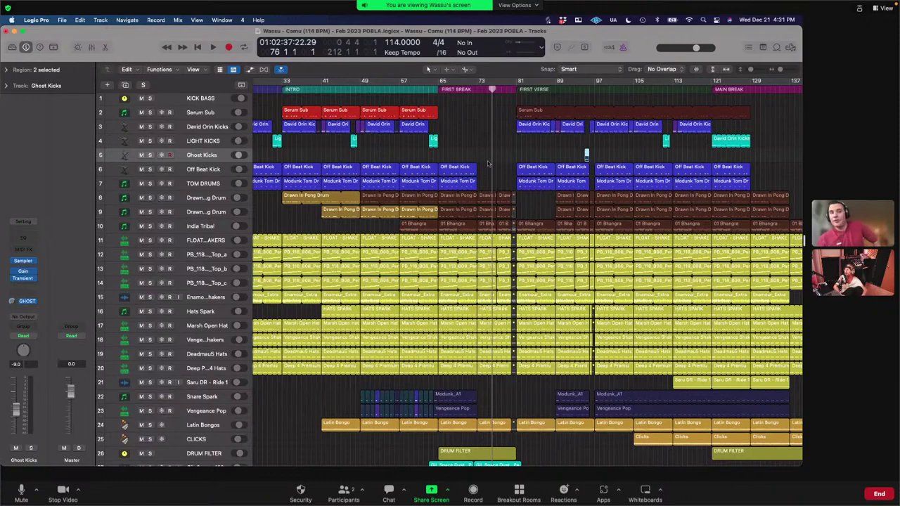
Step: Look through the arrangement's track list around the first break and select the Quanta track
{"action": "scroll", "coordinate": [503, 169], "scroll_direction": "down", "scroll_amount": 15}
{"action": "scroll", "coordinate": [503, 169], "scroll_direction": "down", "scroll_amount": 8}
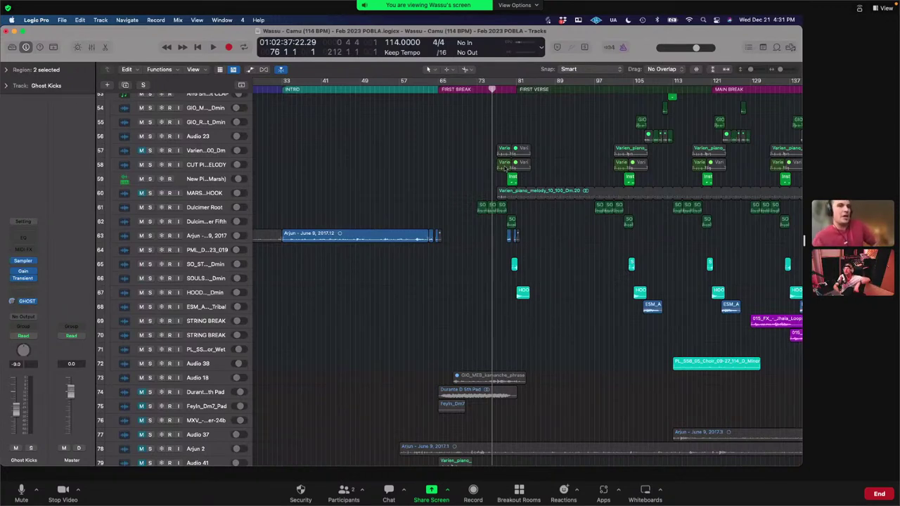
{"action": "scroll", "coordinate": [549, 157], "scroll_direction": "up", "scroll_amount": 20}
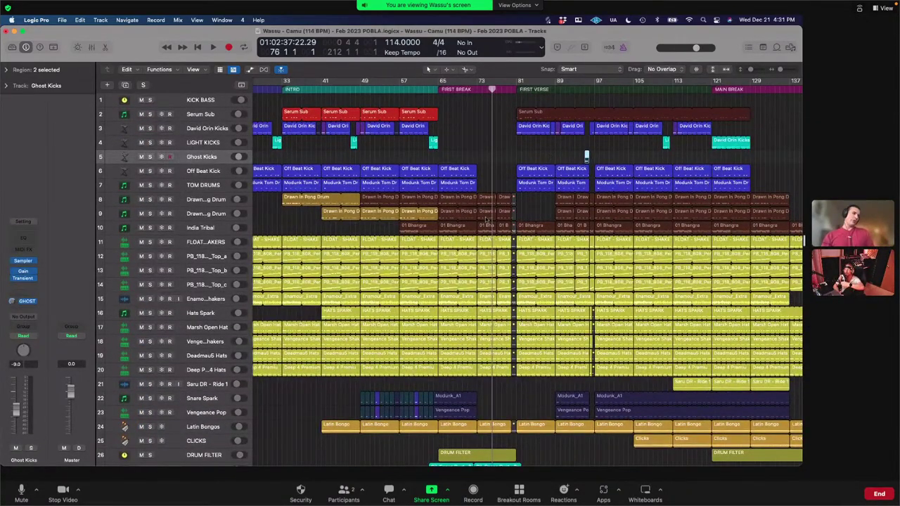
{"action": "scroll", "coordinate": [550, 156], "scroll_direction": "down", "scroll_amount": 20}
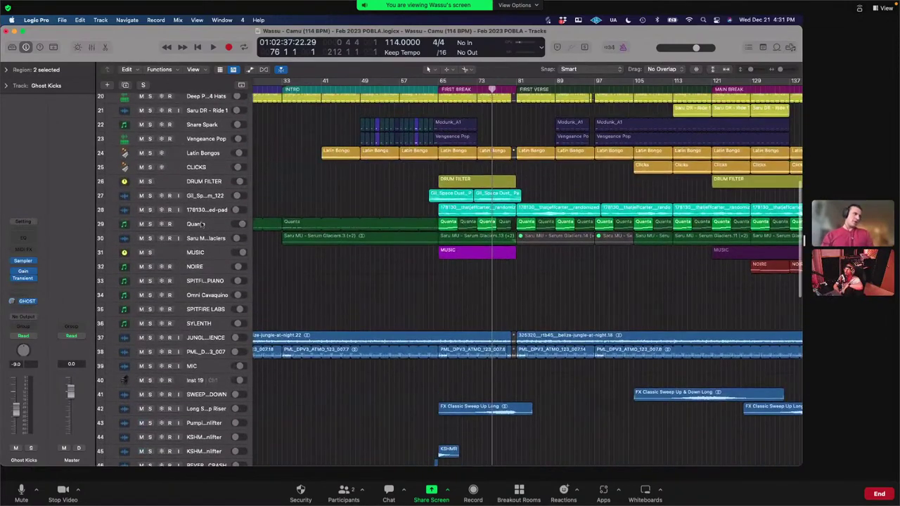
{"action": "left_click", "coordinate": [203, 223]}
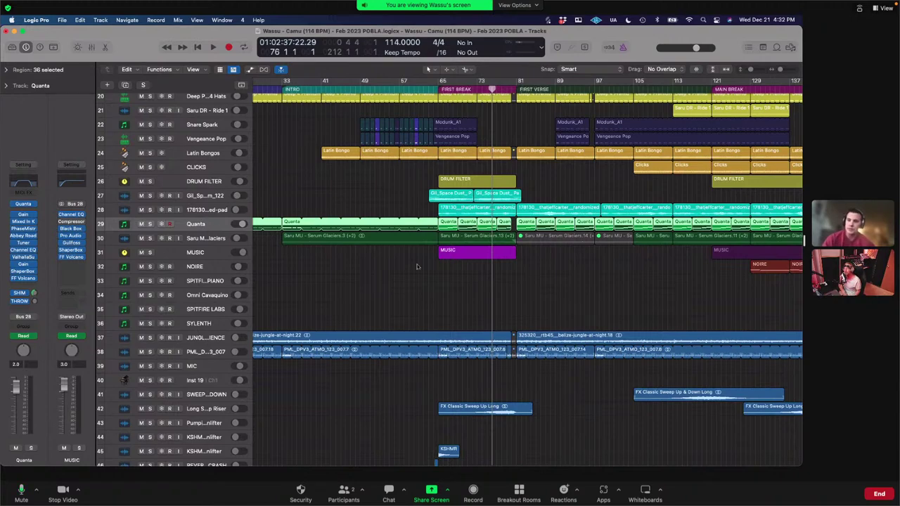
Step: Review the one-shot and effect tracks and move the playhead to bar 60 near the end of the intro
{"action": "scroll", "coordinate": [417, 266], "scroll_direction": "down", "scroll_amount": 10}
{"action": "scroll", "coordinate": [416, 266], "scroll_direction": "up", "scroll_amount": 5}
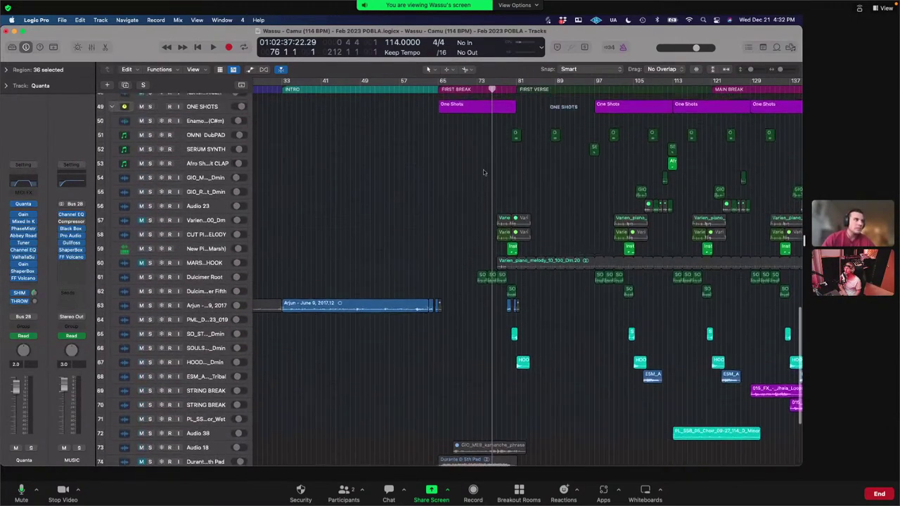
{"action": "scroll", "coordinate": [492, 95], "scroll_direction": "up", "scroll_amount": 2}
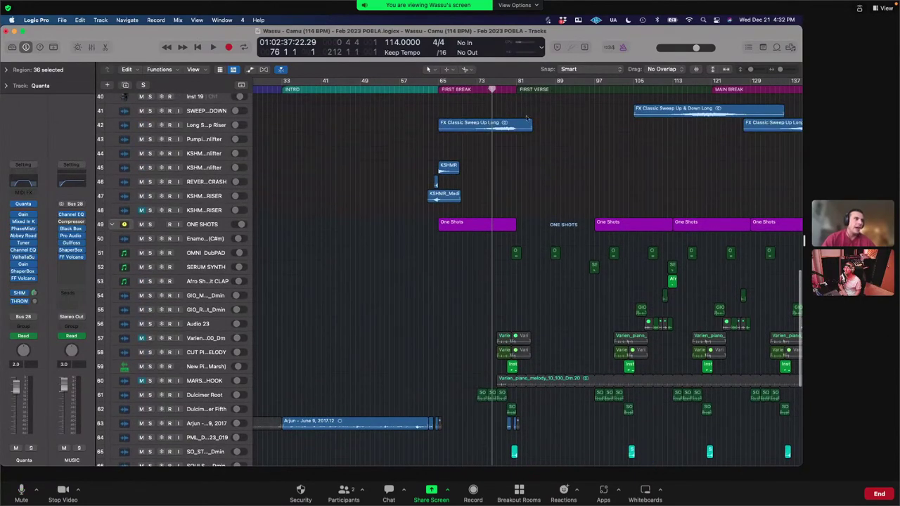
{"action": "left_click_drag", "start_coordinate": [496, 99], "coordinate": [415, 100]}
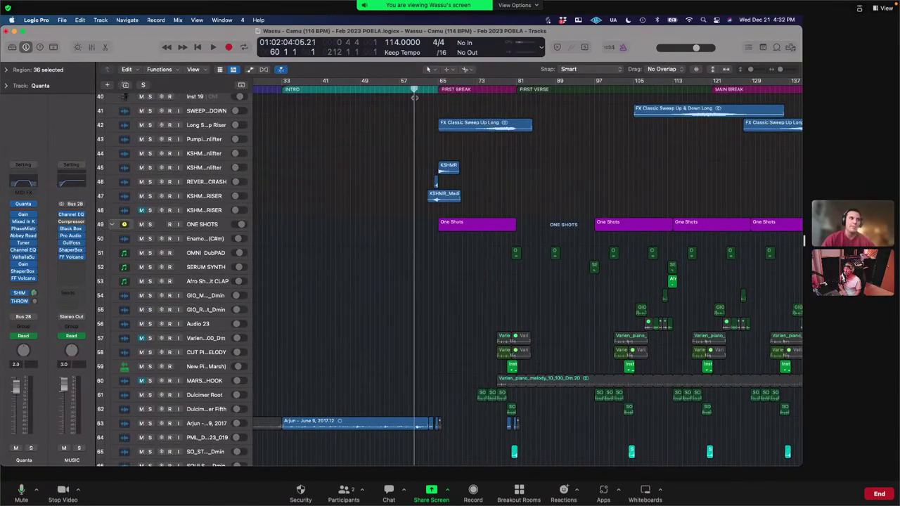
Step: Examine the drum, music and effect tracks around the first break and play the arrangement from bar 60 into the first verse
{"action": "scroll", "coordinate": [428, 144], "scroll_direction": "up", "scroll_amount": 6}
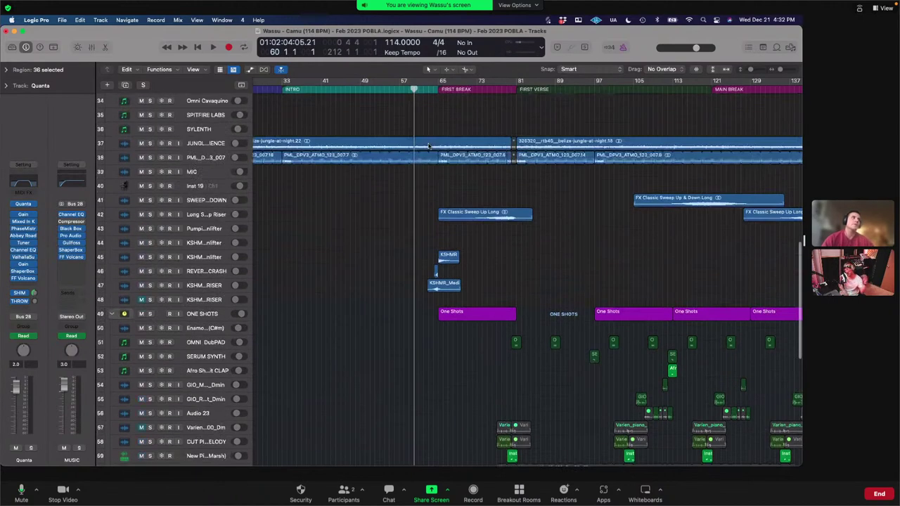
{"action": "scroll", "coordinate": [428, 145], "scroll_direction": "up", "scroll_amount": 4}
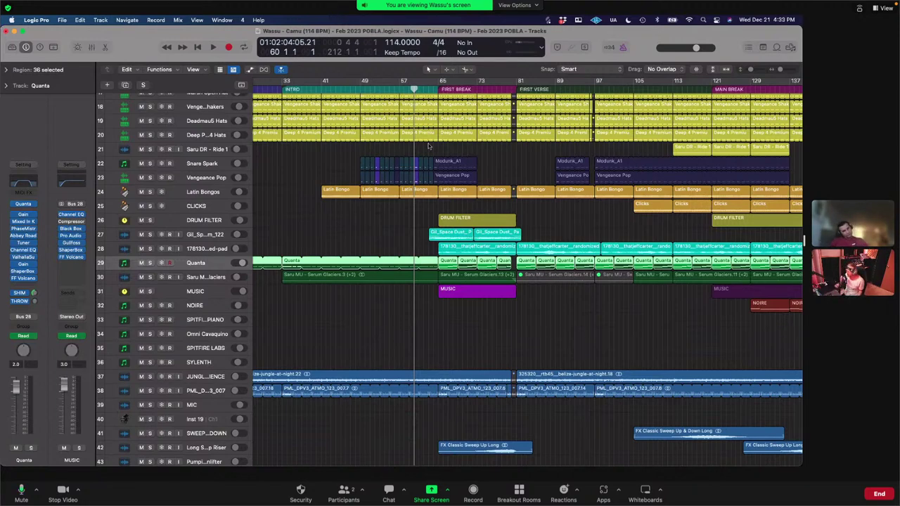
{"action": "scroll", "coordinate": [470, 187], "scroll_direction": "up", "scroll_amount": 10}
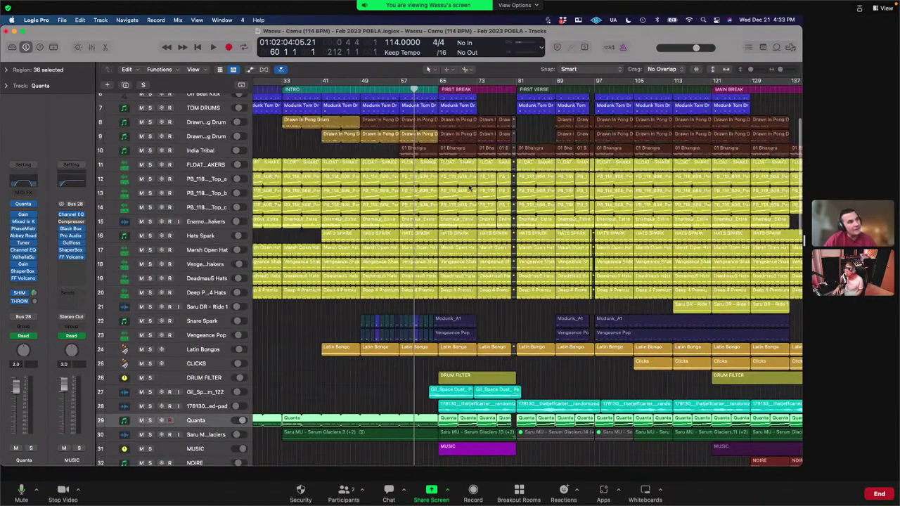
{"action": "scroll", "coordinate": [471, 187], "scroll_direction": "down", "scroll_amount": 10}
{"action": "scroll", "coordinate": [470, 187], "scroll_direction": "up", "scroll_amount": 12}
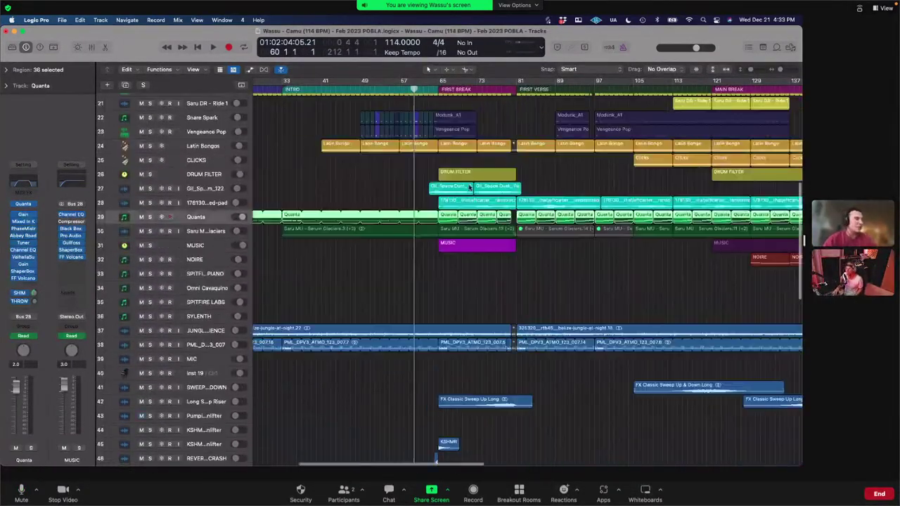
{"action": "scroll", "coordinate": [470, 187], "scroll_direction": "down", "scroll_amount": 8}
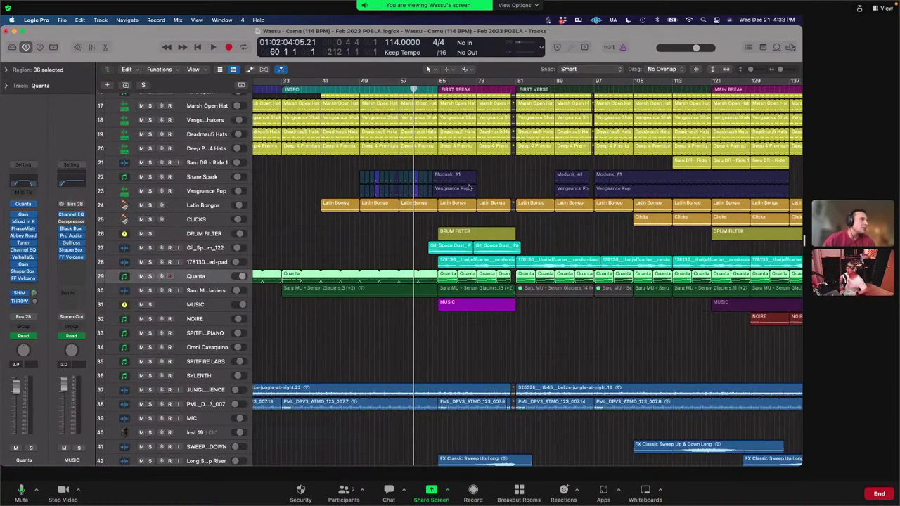
{"action": "scroll", "coordinate": [470, 189], "scroll_direction": "down", "scroll_amount": 5}
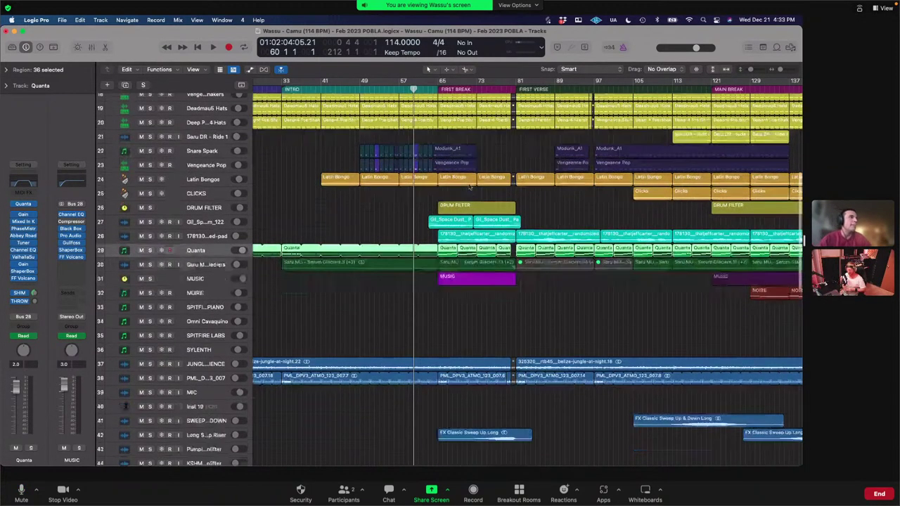
{"action": "scroll", "coordinate": [470, 185], "scroll_direction": "up", "scroll_amount": 2}
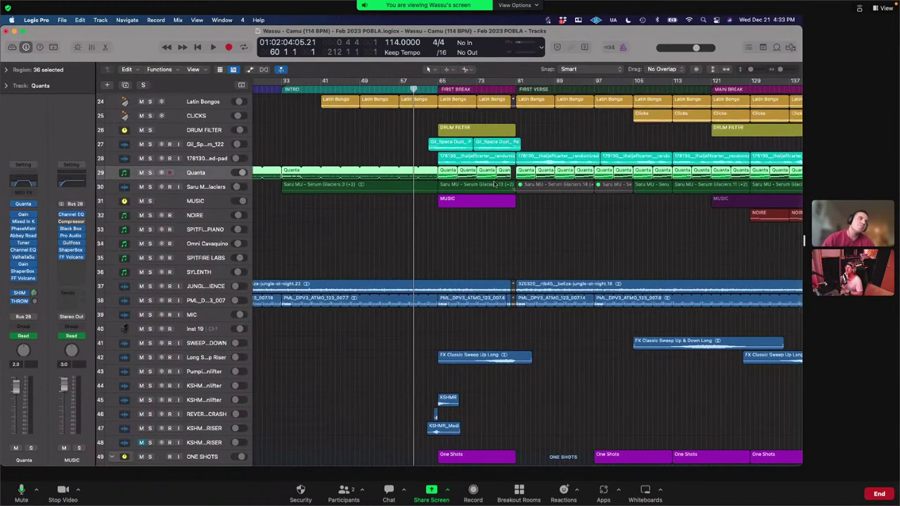
{"action": "key", "text": "space"}
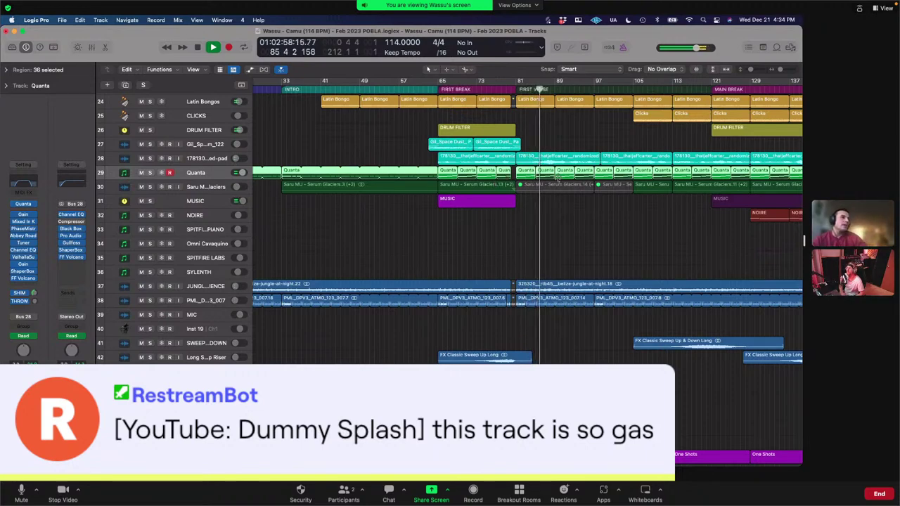
{"action": "key", "text": "space"}
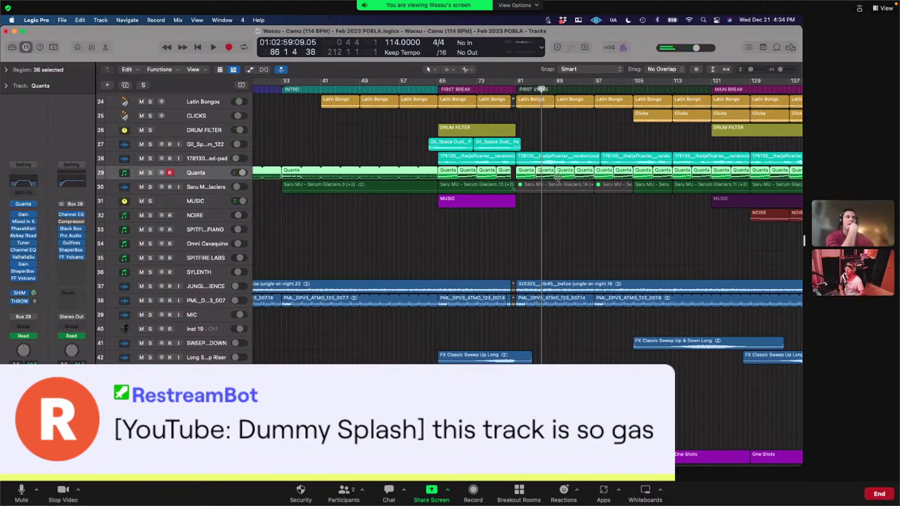
Step: Check the tracks around the first verse and enlarge the track rows until the full track names and level sliders show
{"action": "scroll", "coordinate": [558, 177], "scroll_direction": "up", "scroll_amount": 10}
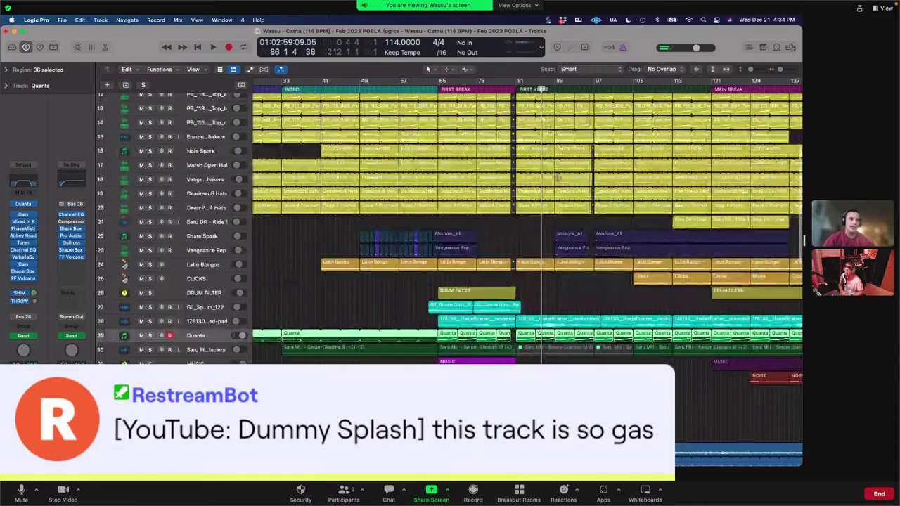
{"action": "scroll", "coordinate": [558, 175], "scroll_direction": "down", "scroll_amount": 12}
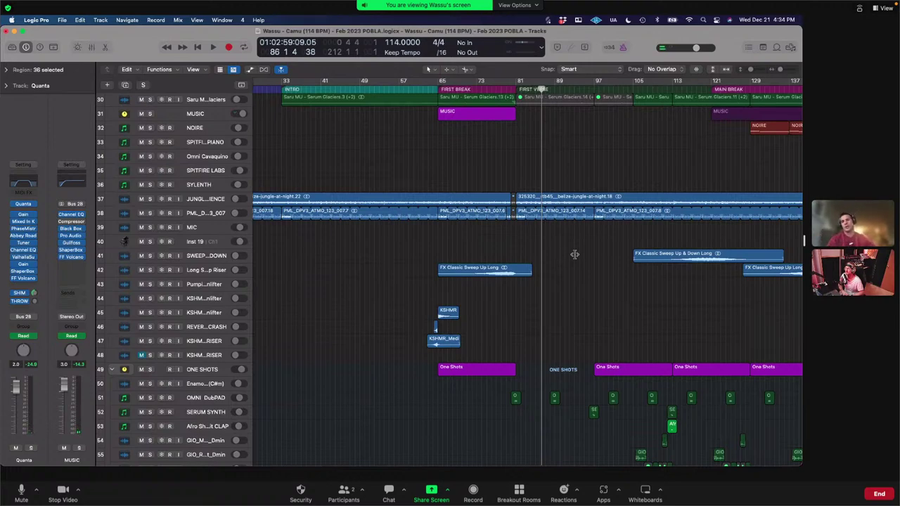
{"action": "scroll", "coordinate": [574, 254], "scroll_direction": "up", "scroll_amount": 15}
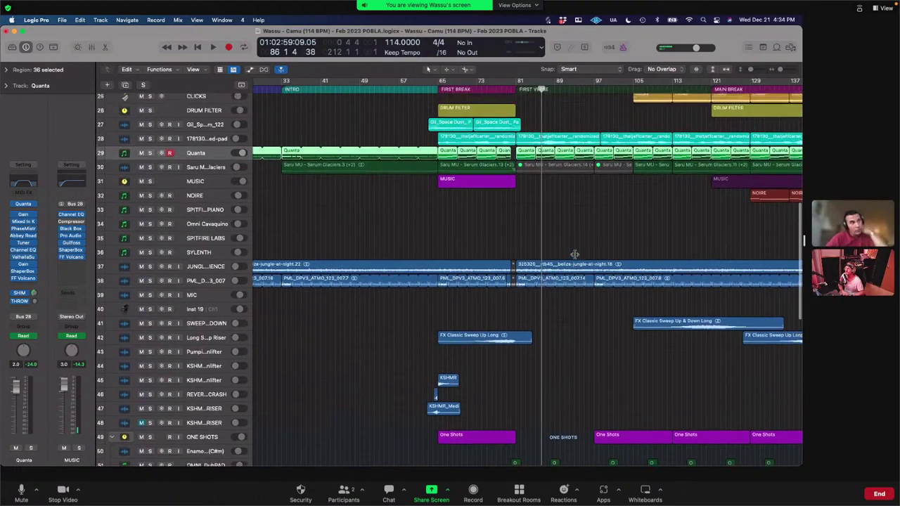
{"action": "scroll", "coordinate": [574, 255], "scroll_direction": "up", "scroll_amount": 4}
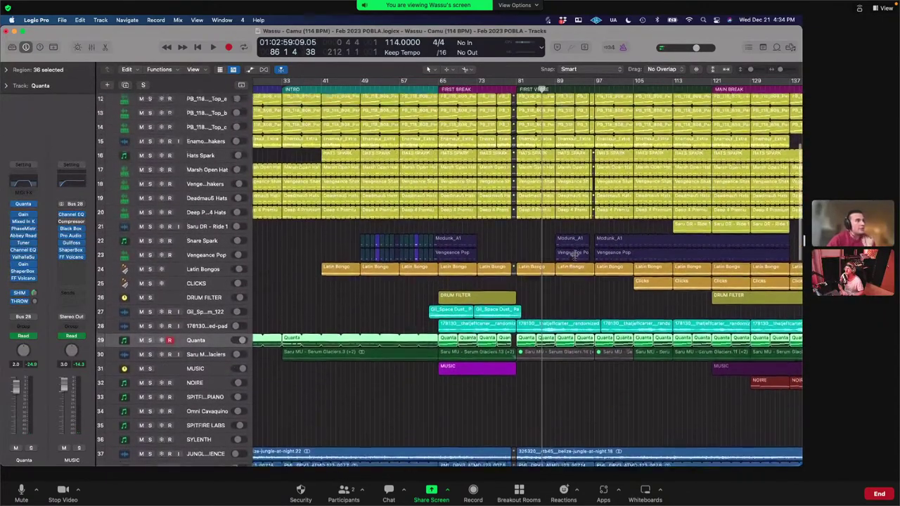
{"action": "key", "text": "super+Down"}
{"action": "key", "text": "super+Down"}
{"action": "key", "text": "super+Down"}
{"action": "key", "text": "super+Down"}
{"action": "key", "text": "super+Down"}
{"action": "key", "text": "super+Down"}
{"action": "key", "text": "super+Down"}
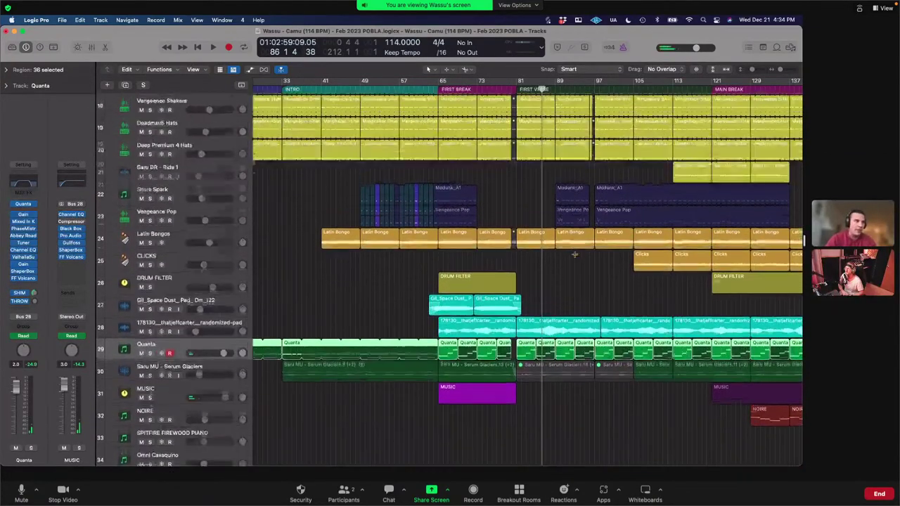
Step: Move the playhead back to bar 79 near the end of the first break
{"action": "scroll", "coordinate": [575, 256], "scroll_direction": "down", "scroll_amount": 4}
{"action": "scroll", "coordinate": [574, 255], "scroll_direction": "down", "scroll_amount": 20}
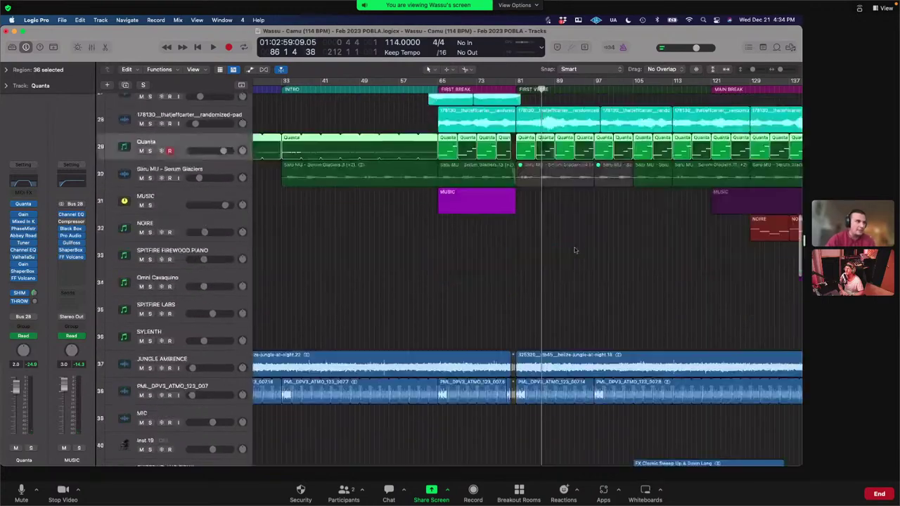
{"action": "scroll", "coordinate": [575, 250], "scroll_direction": "up", "scroll_amount": 10}
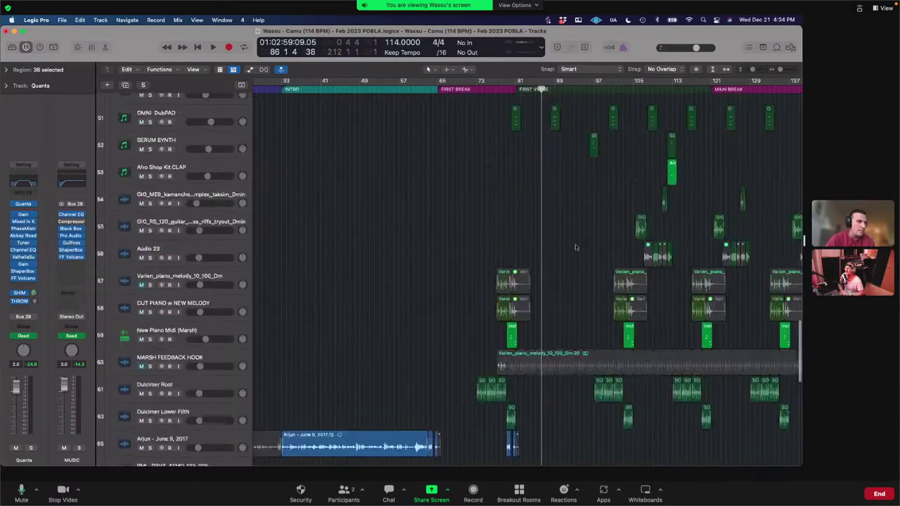
{"action": "left_click_drag", "start_coordinate": [541, 90], "coordinate": [507, 92]}
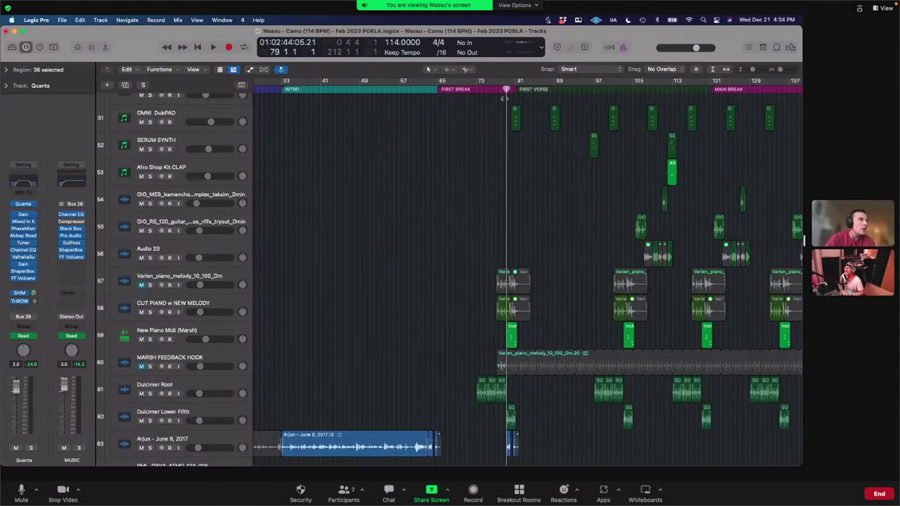
Step: Examine the one-shot, effect, music and drum tracks where the first break leads into the first verse
{"action": "scroll", "coordinate": [501, 224], "scroll_direction": "down", "scroll_amount": 18}
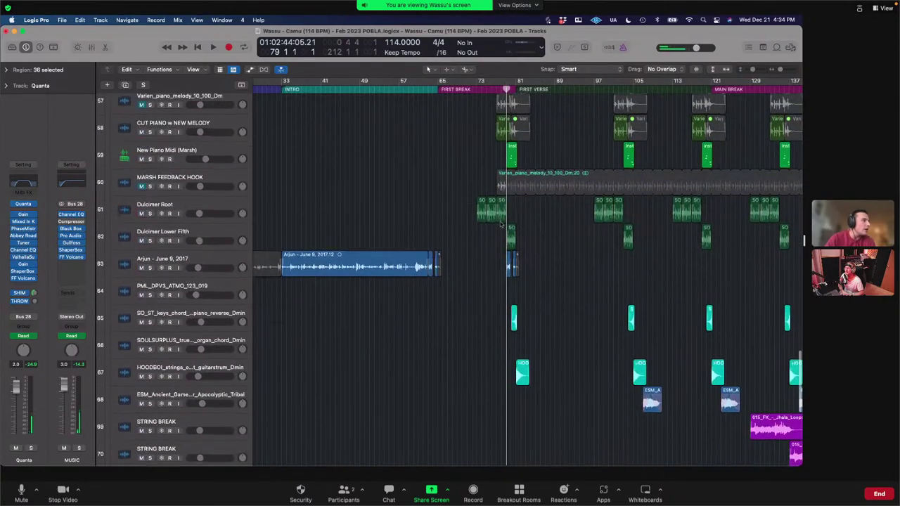
{"action": "scroll", "coordinate": [500, 225], "scroll_direction": "up", "scroll_amount": 20}
{"action": "scroll", "coordinate": [500, 224], "scroll_direction": "right", "scroll_amount": 8}
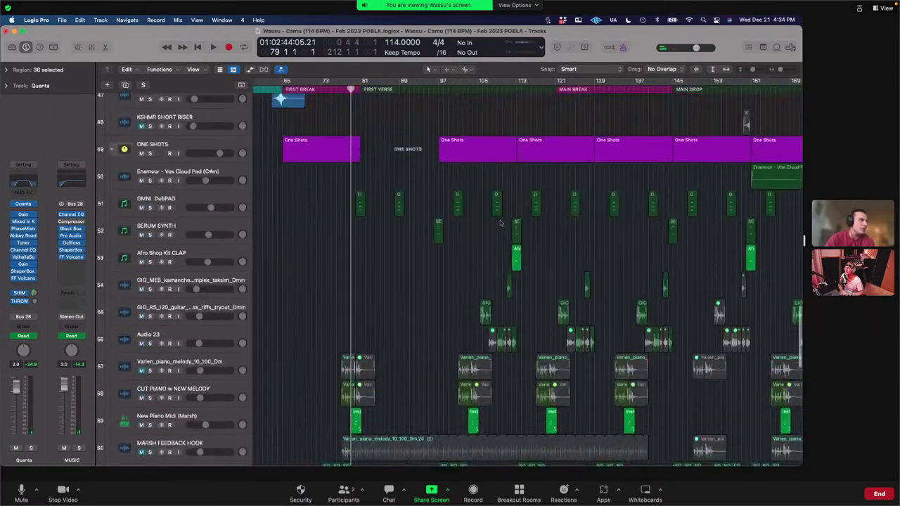
{"action": "scroll", "coordinate": [499, 223], "scroll_direction": "up", "scroll_amount": 15}
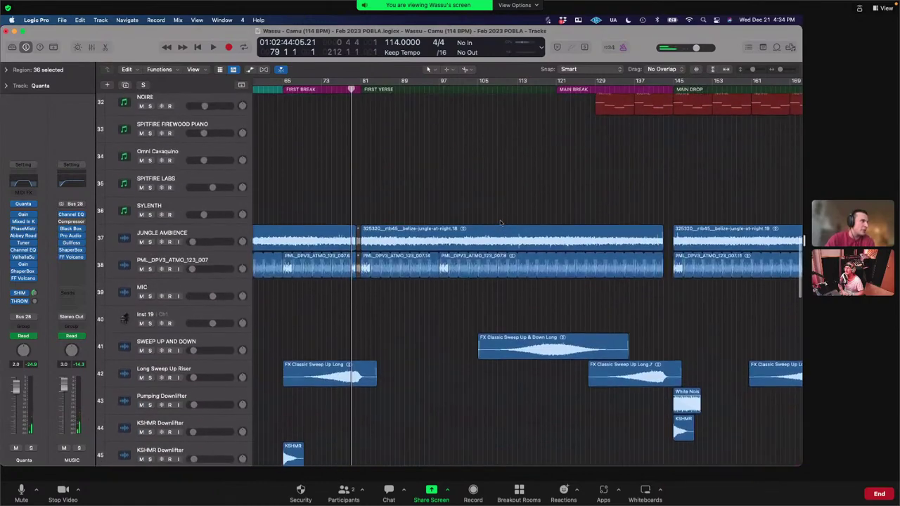
{"action": "scroll", "coordinate": [500, 220], "scroll_direction": "up", "scroll_amount": 7}
{"action": "scroll", "coordinate": [436, 221], "scroll_direction": "left", "scroll_amount": 6}
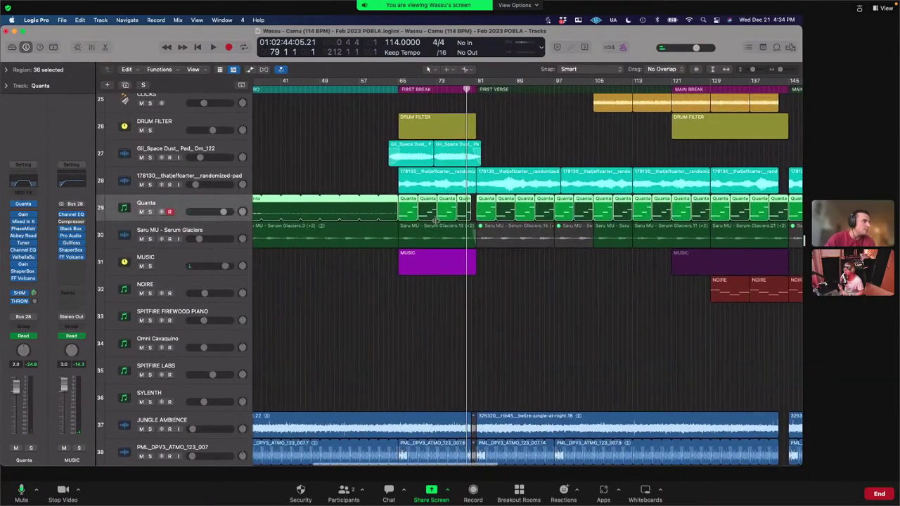
{"action": "scroll", "coordinate": [436, 221], "scroll_direction": "up", "scroll_amount": 15}
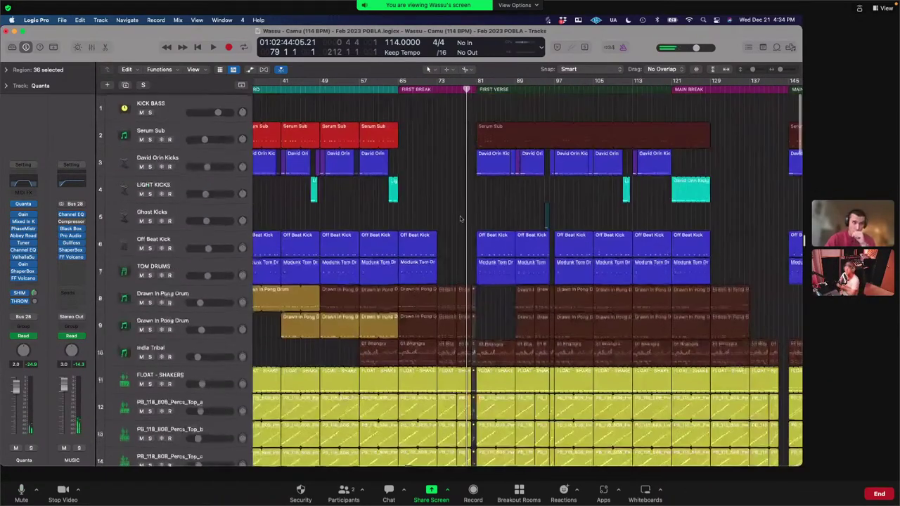
{"action": "scroll", "coordinate": [460, 216], "scroll_direction": "down", "scroll_amount": 20}
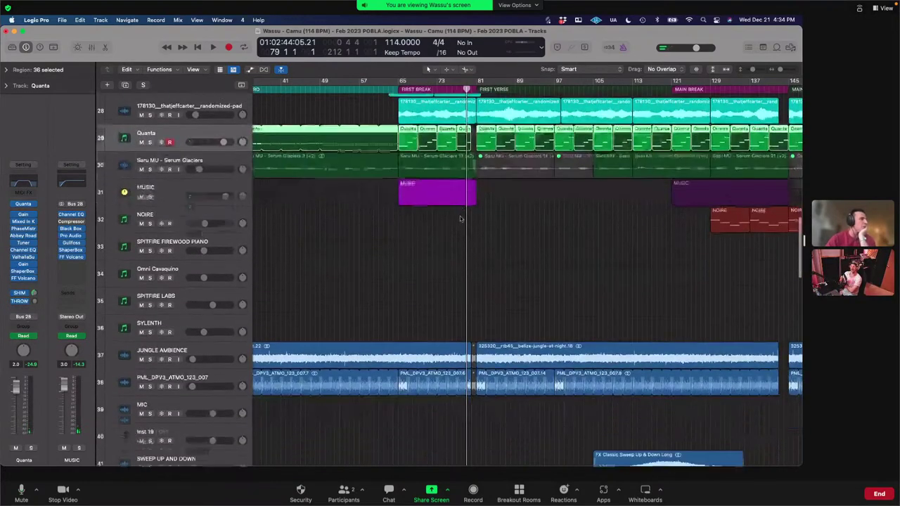
{"action": "scroll", "coordinate": [459, 216], "scroll_direction": "down", "scroll_amount": 8}
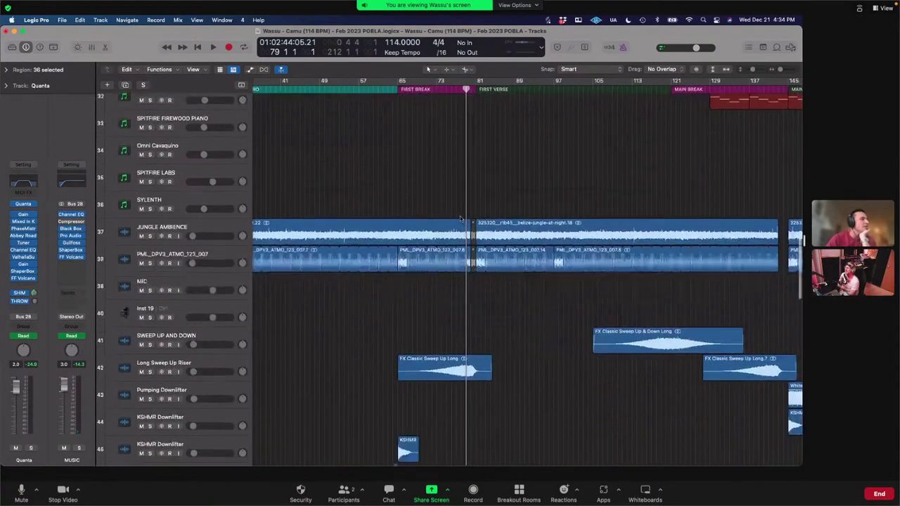
{"action": "scroll", "coordinate": [460, 218], "scroll_direction": "down", "scroll_amount": 12}
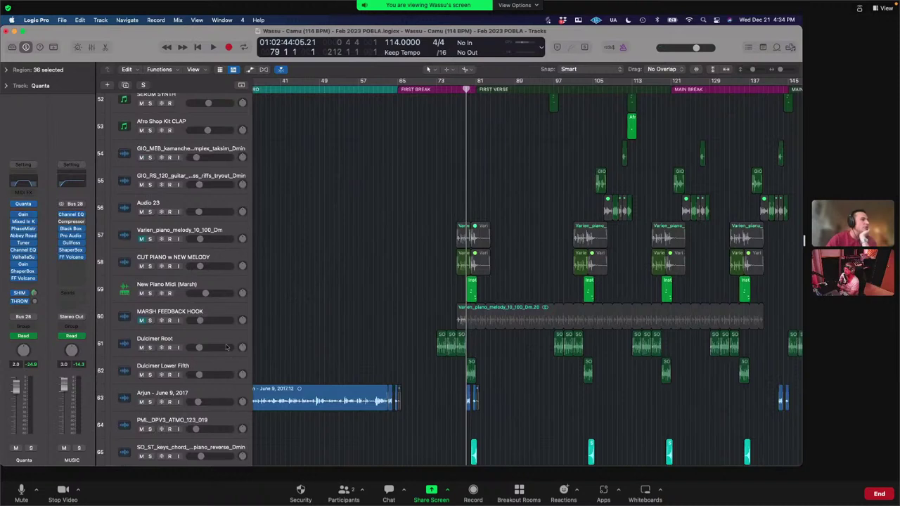
Step: Play the arrangement from bar 74 in the first break, briefly soloing the Dulcimer Root track
{"action": "left_click", "coordinate": [442, 89]}
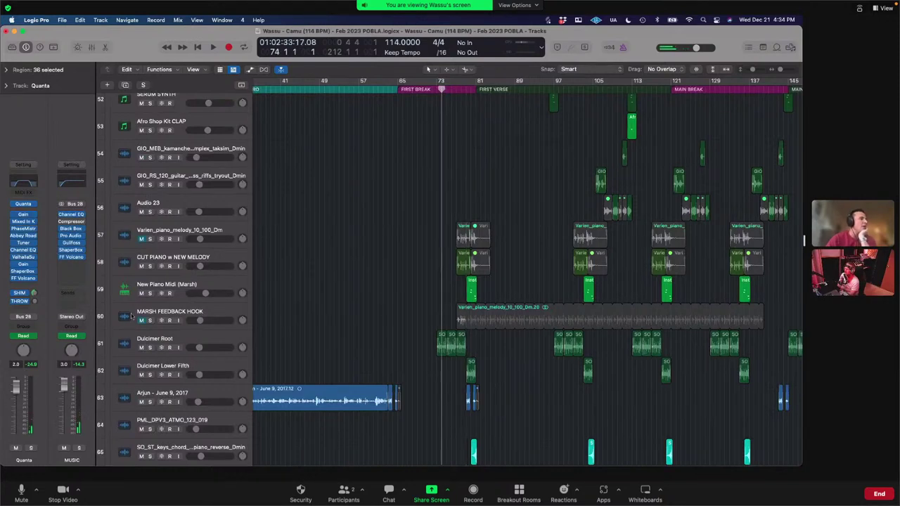
{"action": "key", "text": "space"}
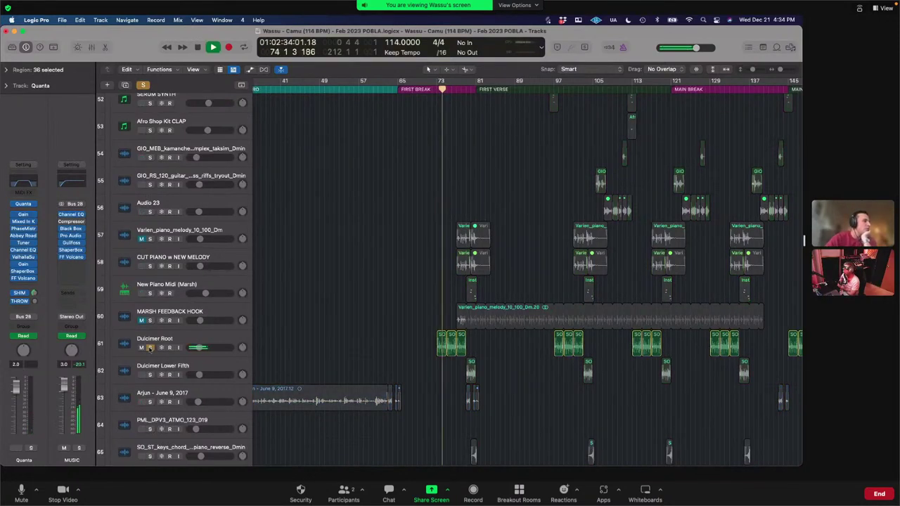
{"action": "scroll", "coordinate": [354, 330], "scroll_direction": "down", "scroll_amount": 10}
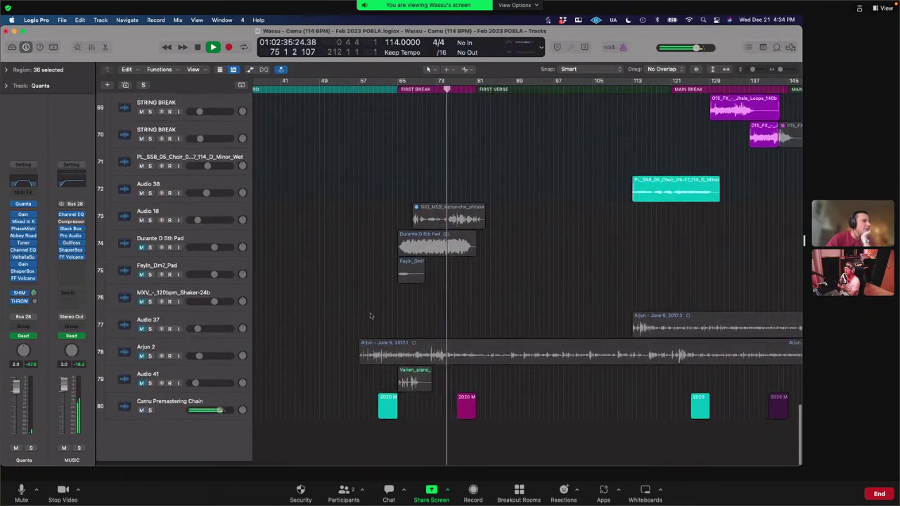
{"action": "scroll", "coordinate": [370, 314], "scroll_direction": "up", "scroll_amount": 10}
{"action": "scroll", "coordinate": [369, 313], "scroll_direction": "up", "scroll_amount": 3}
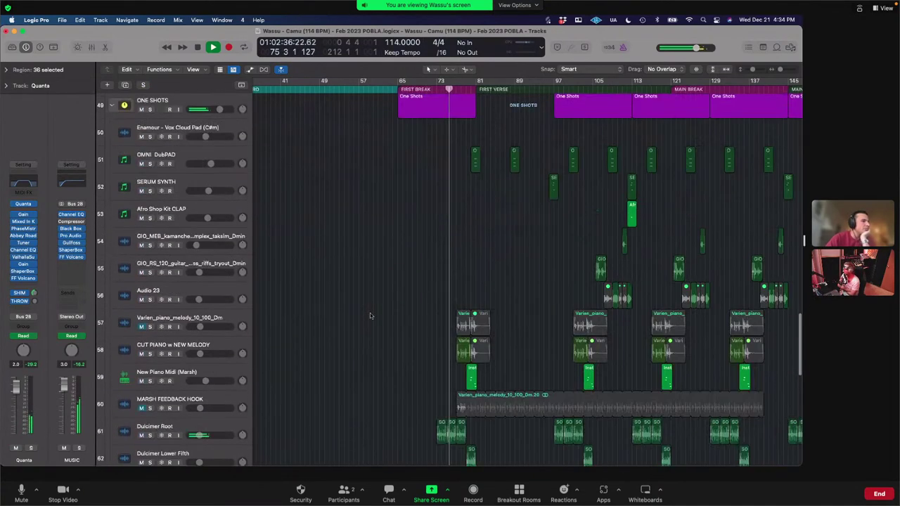
Step: Select the New Piano Midi track and solo it together with the CUT PIANO w NEW MELODY track during playback
{"action": "left_click", "coordinate": [184, 373]}
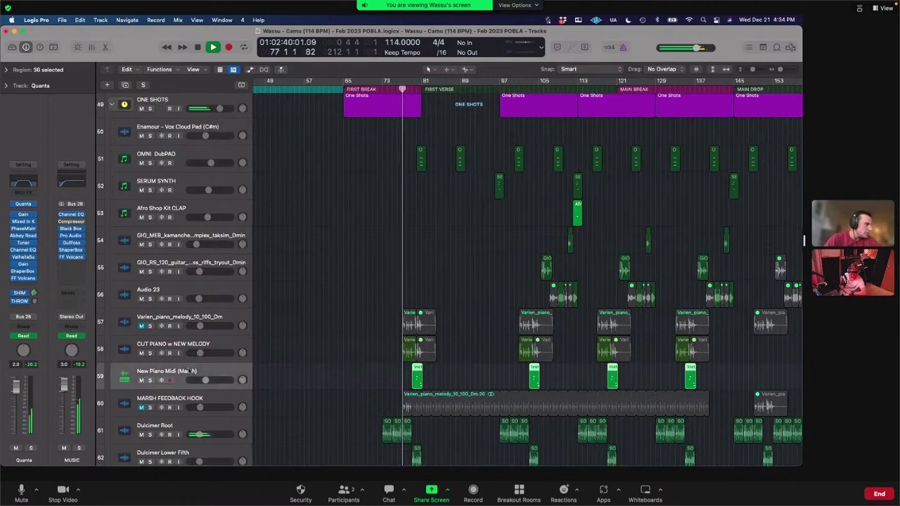
{"action": "left_click", "coordinate": [149, 353]}
{"action": "left_click", "coordinate": [150, 379]}
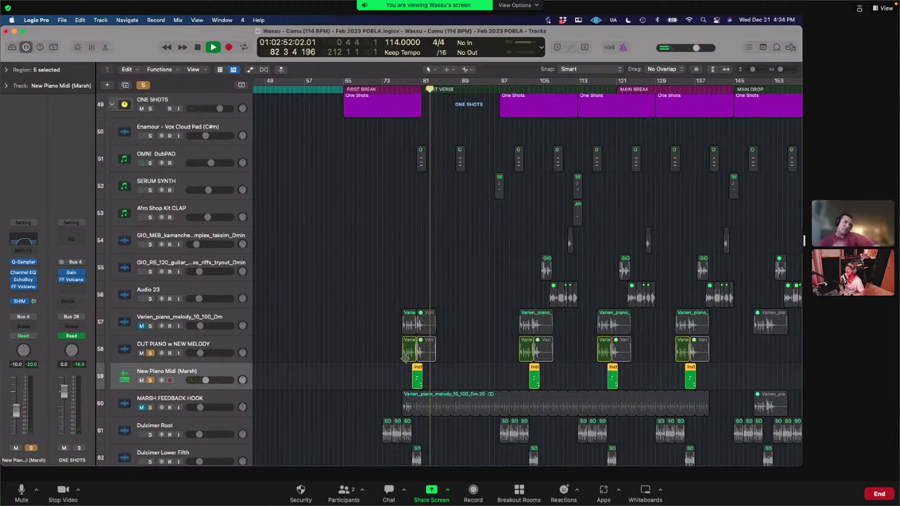
Step: Inspect the New Piano Midi track's Quick Sampler with its one-shot piano sample, close it and clear all track solos
{"action": "left_click", "coordinate": [23, 262]}
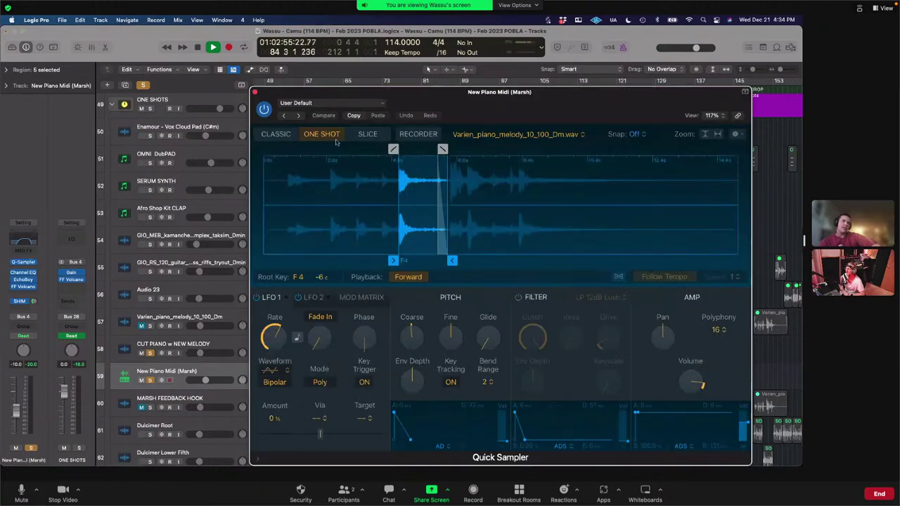
{"action": "left_click", "coordinate": [255, 93]}
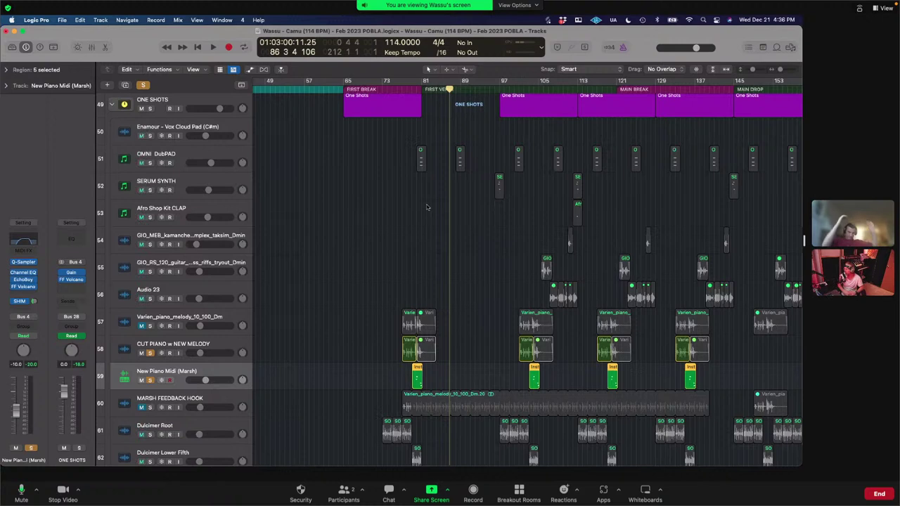
{"action": "left_click", "coordinate": [142, 85]}
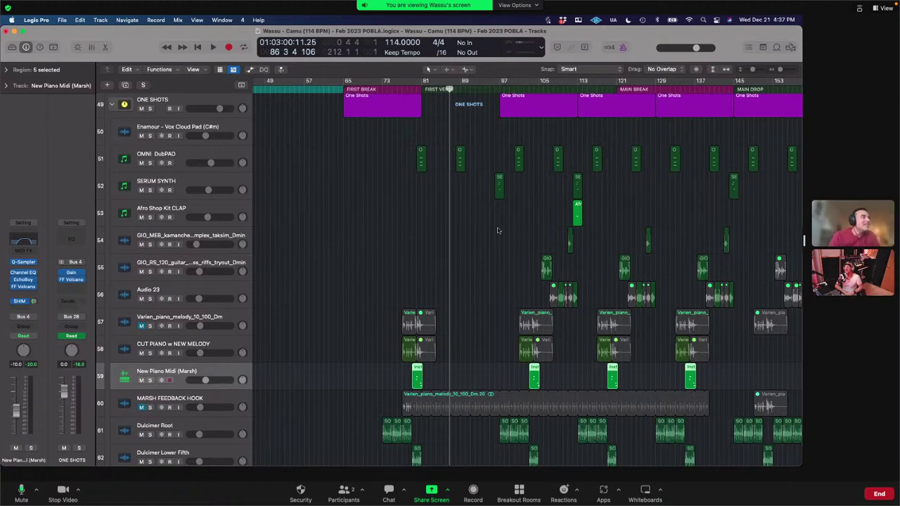
Step: Look through the tracks around the first verse, from the piano and dulcimer one-shots up to the shakers and hats
{"action": "scroll", "coordinate": [497, 230], "scroll_direction": "down", "scroll_amount": 5}
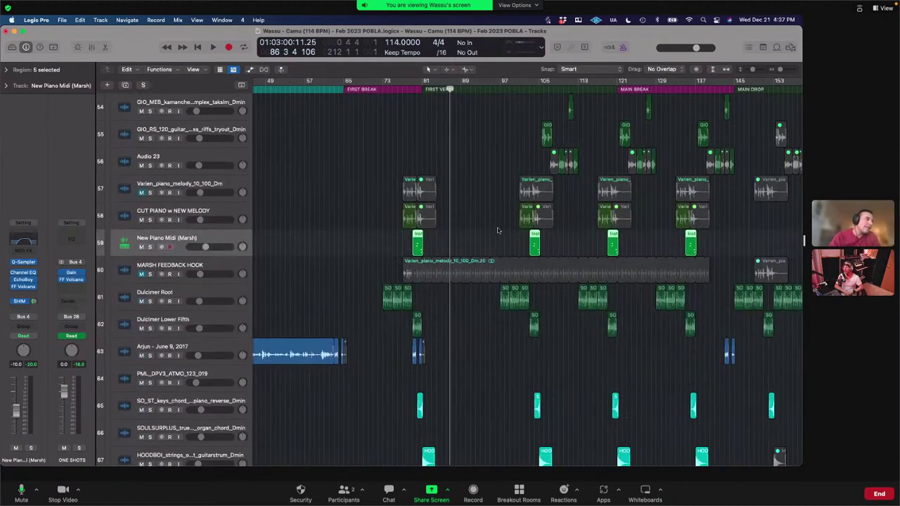
{"action": "scroll", "coordinate": [498, 233], "scroll_direction": "right", "scroll_amount": 2}
{"action": "scroll", "coordinate": [499, 230], "scroll_direction": "right", "scroll_amount": 2}
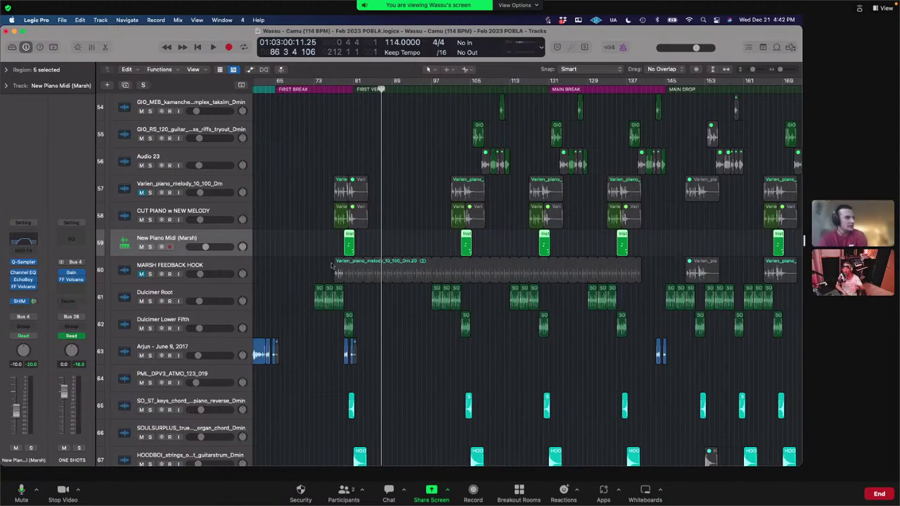
{"action": "scroll", "coordinate": [422, 256], "scroll_direction": "left", "scroll_amount": 5}
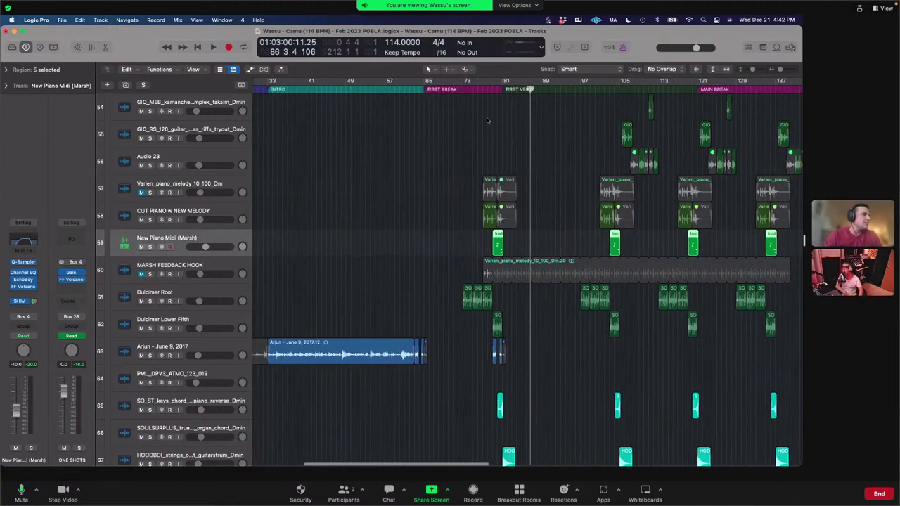
{"action": "scroll", "coordinate": [536, 99], "scroll_direction": "up", "scroll_amount": 3}
{"action": "scroll", "coordinate": [593, 251], "scroll_direction": "up", "scroll_amount": 7}
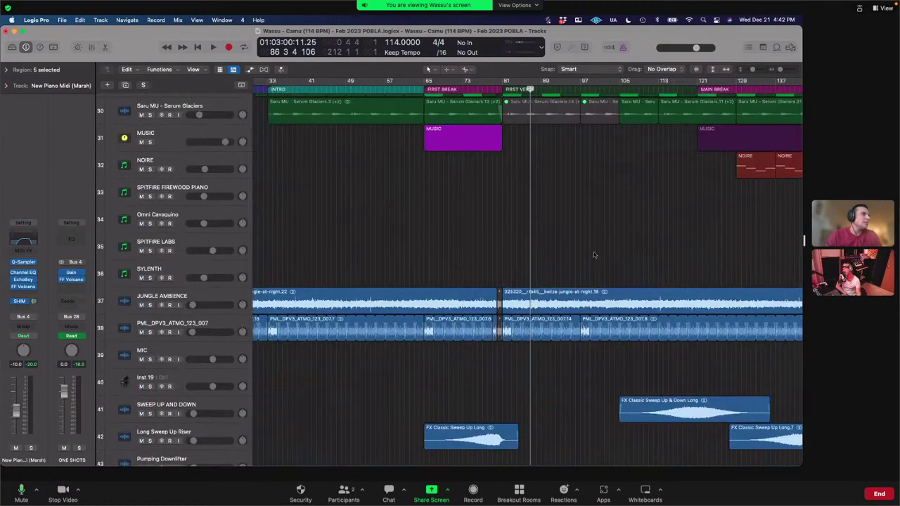
{"action": "scroll", "coordinate": [593, 251], "scroll_direction": "right", "scroll_amount": 3}
{"action": "scroll", "coordinate": [552, 227], "scroll_direction": "up", "scroll_amount": 6}
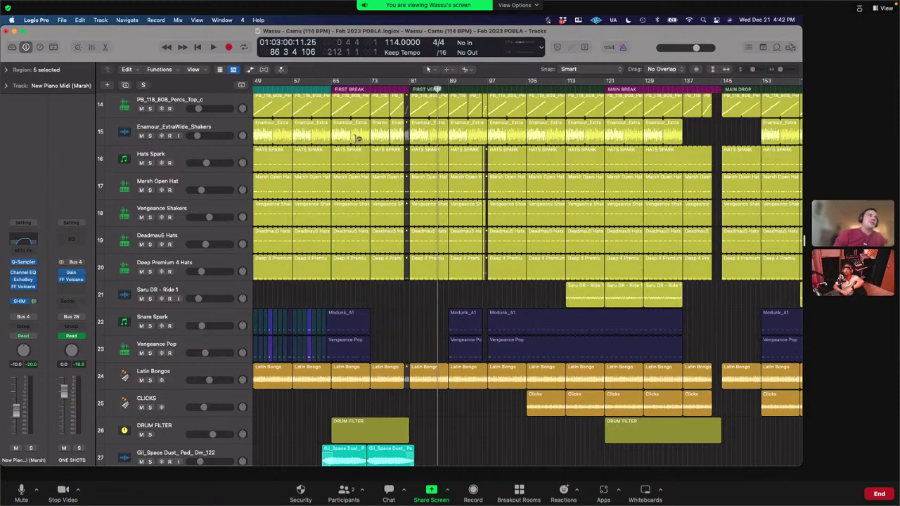
Step: Show the Flex controls, view the Flex mode options of the Saru DR - Ride 1 track without changing them, and hide Flex
{"action": "left_click", "coordinate": [264, 69]}
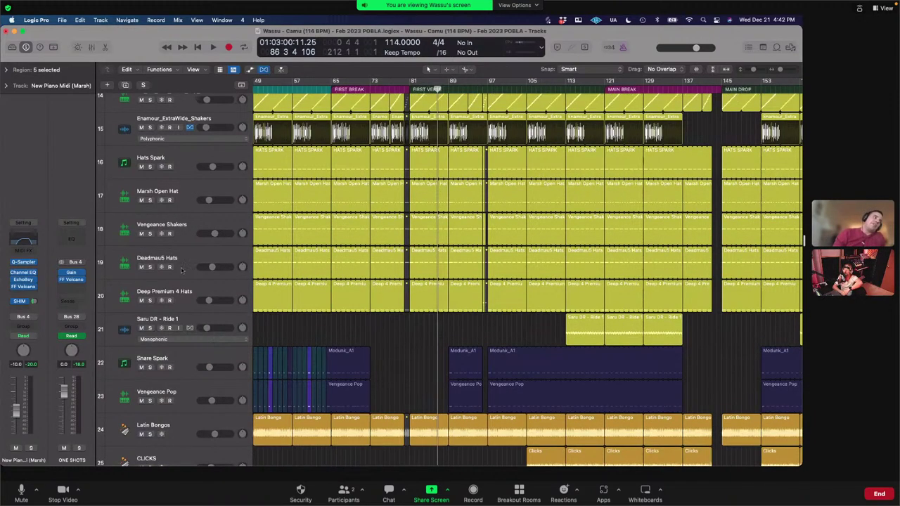
{"action": "scroll", "coordinate": [183, 271], "scroll_direction": "down", "scroll_amount": 3}
{"action": "left_click", "coordinate": [186, 288]}
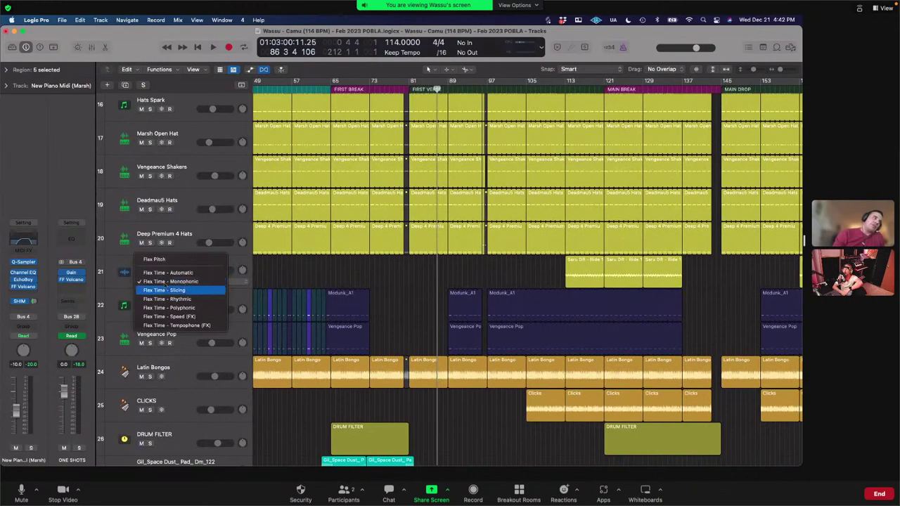
{"action": "left_click", "coordinate": [108, 264]}
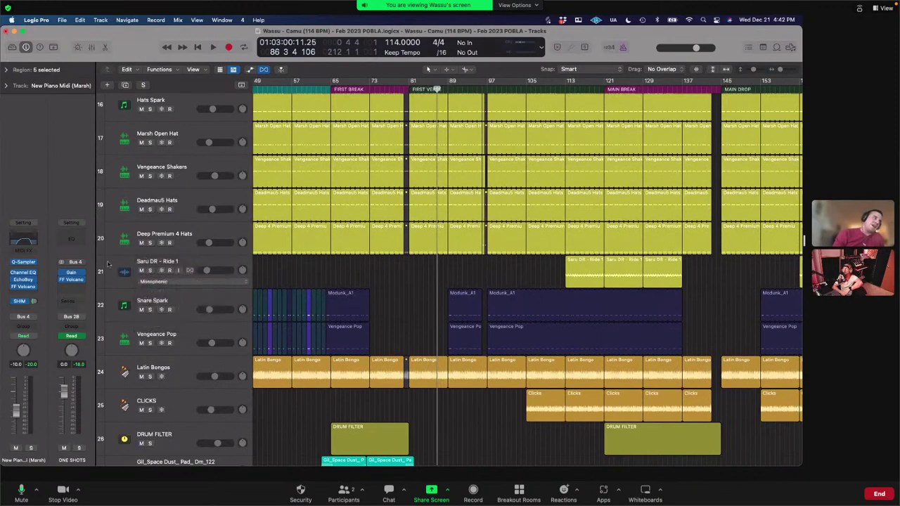
{"action": "left_click", "coordinate": [263, 70]}
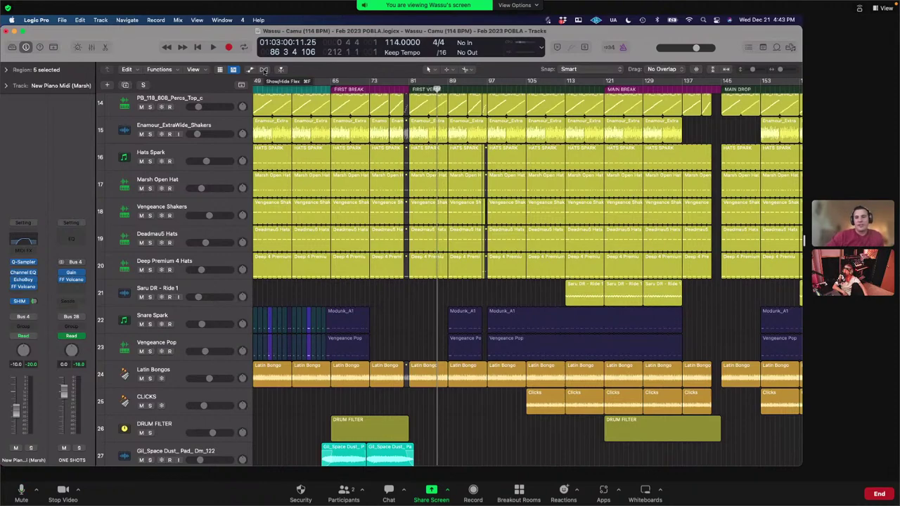
{"action": "scroll", "coordinate": [336, 129], "scroll_direction": "down", "scroll_amount": 10}
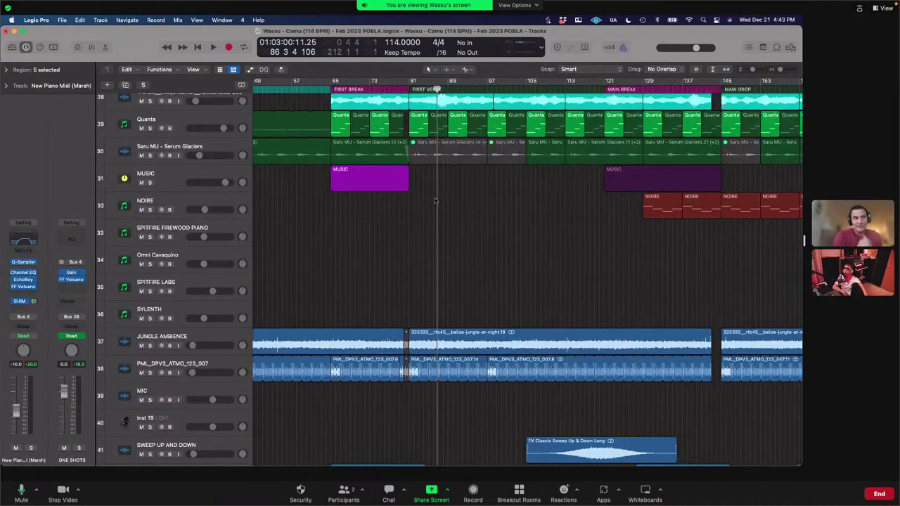
Step: Select the PB_118_808_Percs_Top_a track and move the playhead forward to bar 104 in the first verse
{"action": "scroll", "coordinate": [436, 201], "scroll_direction": "up", "scroll_amount": 15}
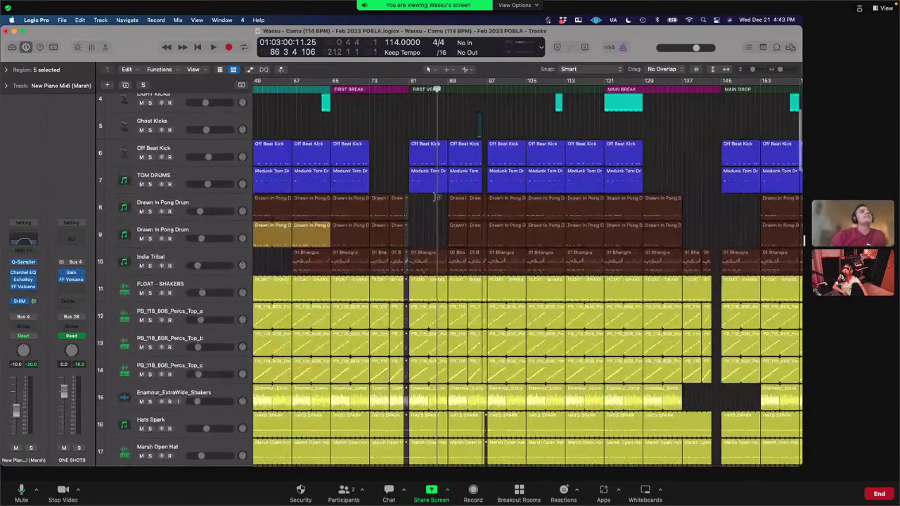
{"action": "scroll", "coordinate": [436, 197], "scroll_direction": "down", "scroll_amount": 8}
{"action": "scroll", "coordinate": [435, 197], "scroll_direction": "up", "scroll_amount": 8}
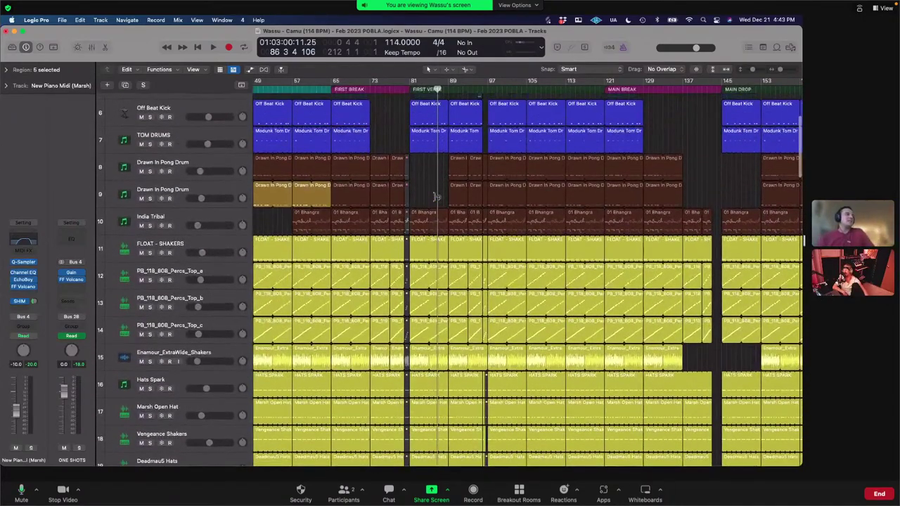
{"action": "left_click", "coordinate": [217, 273]}
{"action": "scroll", "coordinate": [260, 258], "scroll_direction": "down", "scroll_amount": 3}
{"action": "key", "text": "period"}
{"action": "key", "text": "period"}
{"action": "key", "text": "period"}
{"action": "key", "text": "period"}
{"action": "key", "text": "period"}
{"action": "key", "text": "period"}
{"action": "key", "text": "period"}
{"action": "key", "text": "period"}
{"action": "key", "text": "period"}
{"action": "key", "text": "period"}
{"action": "key", "text": "period"}
{"action": "key", "text": "period"}
{"action": "key", "text": "period"}
{"action": "key", "text": "period"}
{"action": "key", "text": "period"}
{"action": "key", "text": "period"}
{"action": "key", "text": "period"}
{"action": "key", "text": "period"}
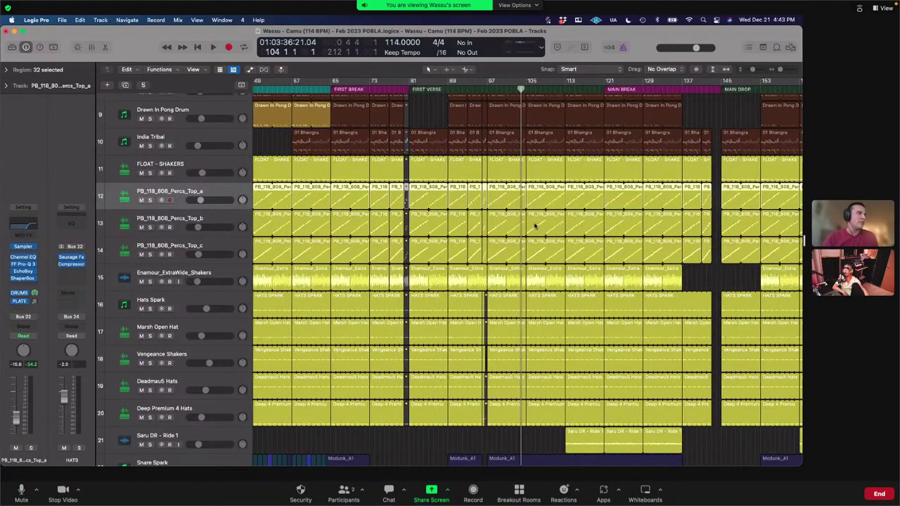
{"action": "scroll", "coordinate": [504, 209], "scroll_direction": "right", "scroll_amount": 3}
{"action": "scroll", "coordinate": [504, 209], "scroll_direction": "left", "scroll_amount": 3}
{"action": "scroll", "coordinate": [505, 209], "scroll_direction": "right", "scroll_amount": 3}
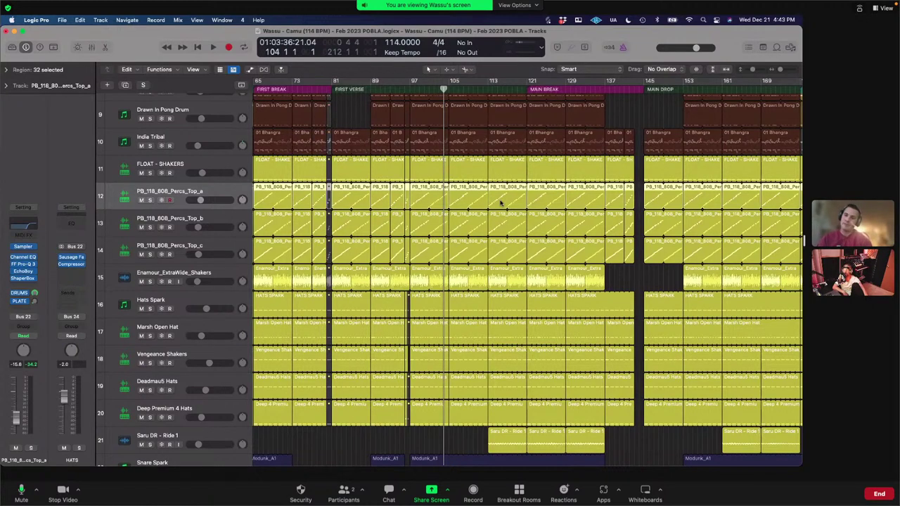
Step: Show Flex on the Enamour_ExtraWide_Shakers track, check its region settings without changing them, and hide Flex
{"action": "left_click", "coordinate": [211, 275]}
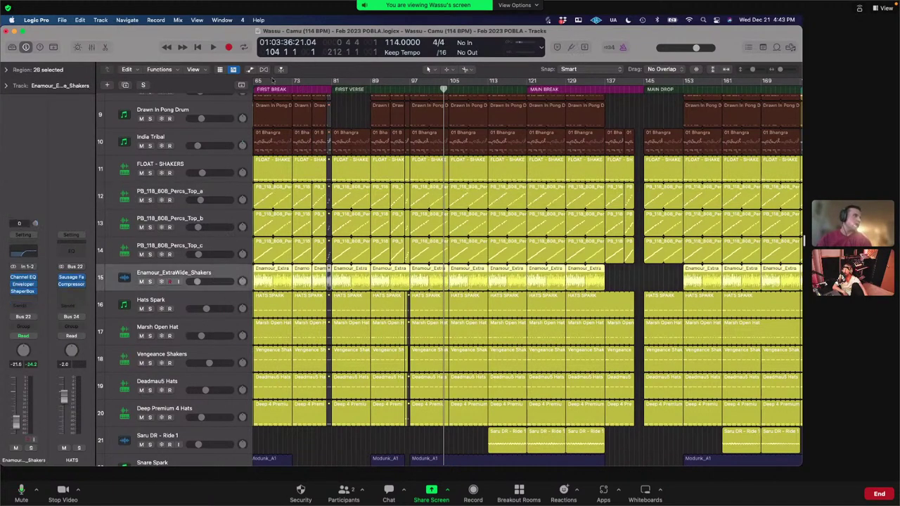
{"action": "scroll", "coordinate": [322, 190], "scroll_direction": "up", "scroll_amount": 1}
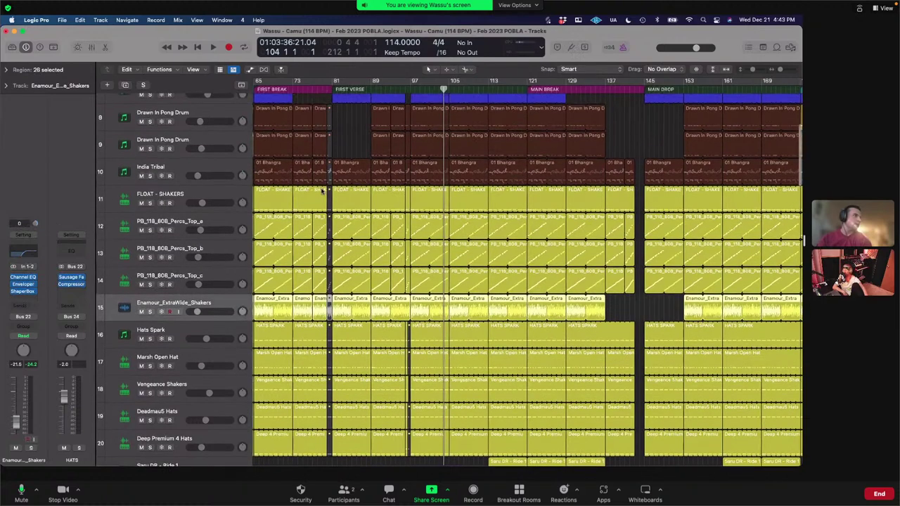
{"action": "left_click", "coordinate": [265, 70]}
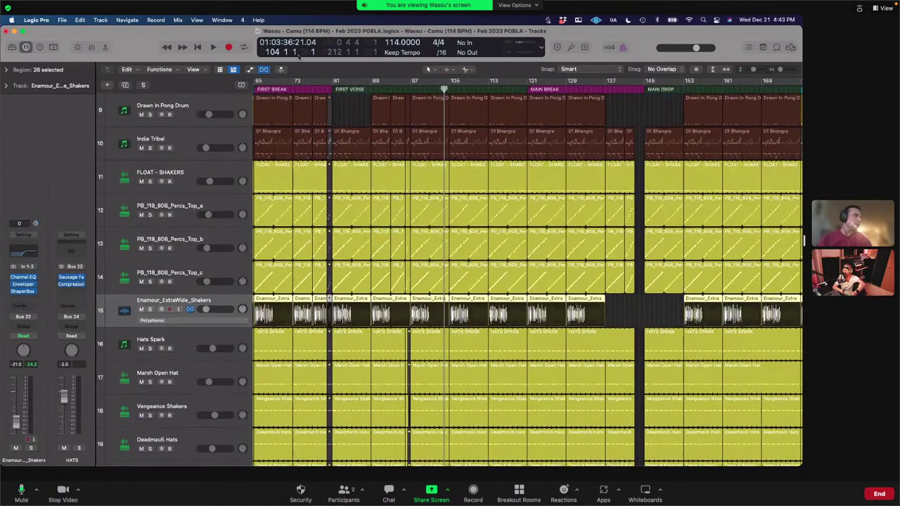
{"action": "left_click", "coordinate": [7, 70]}
{"action": "left_click", "coordinate": [7, 70]}
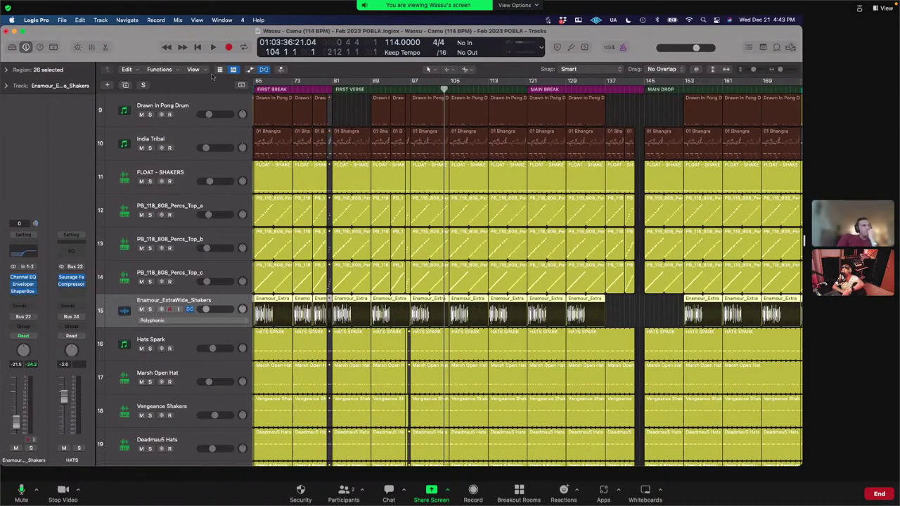
{"action": "left_click", "coordinate": [263, 69]}
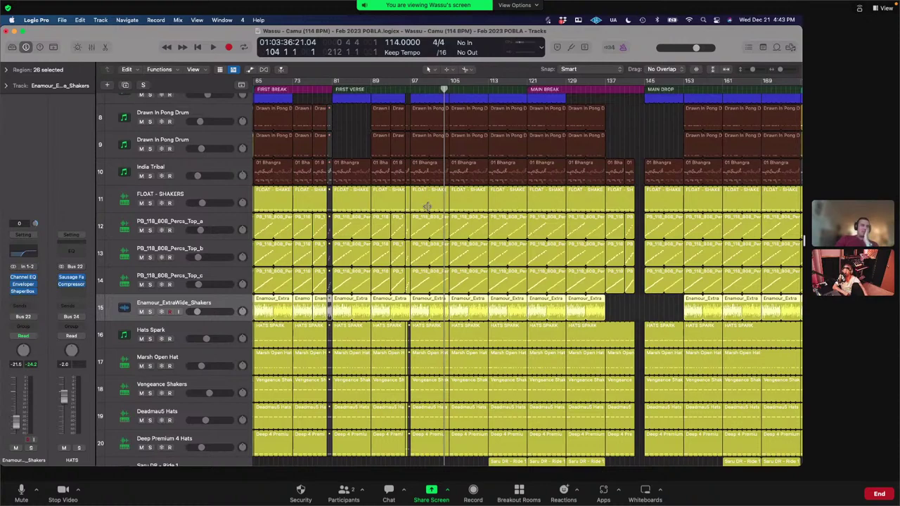
{"action": "scroll", "coordinate": [492, 284], "scroll_direction": "right", "scroll_amount": 5}
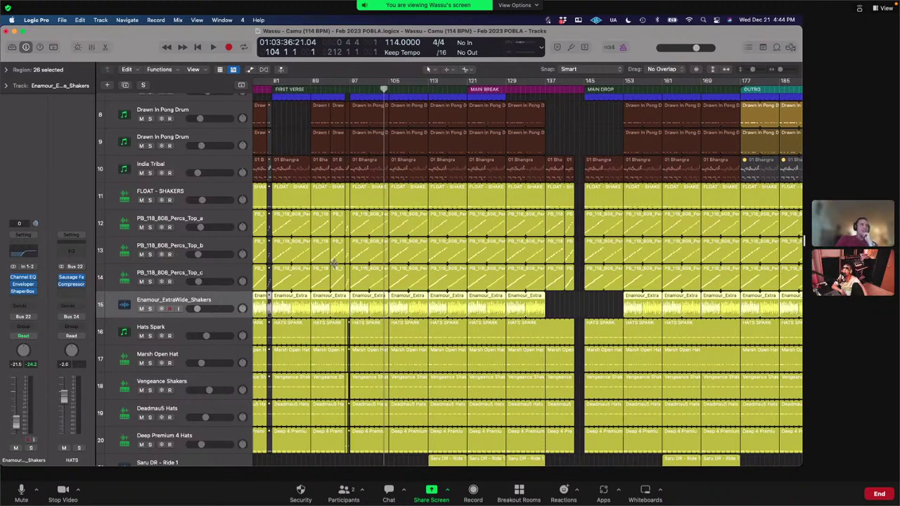
Step: Show Flex again, select the PB_118_808_Percs_Top_c track, and view its regions' notes zoomed in on the Piano Roll
{"action": "left_click", "coordinate": [263, 69]}
{"action": "left_click", "coordinate": [6, 69]}
{"action": "left_click", "coordinate": [7, 70]}
{"action": "left_click", "coordinate": [192, 273]}
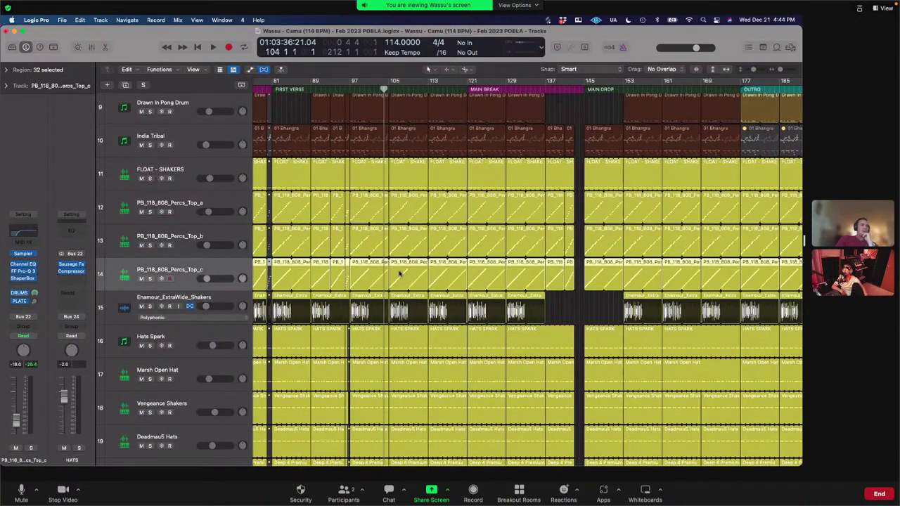
{"action": "double_click", "coordinate": [398, 273]}
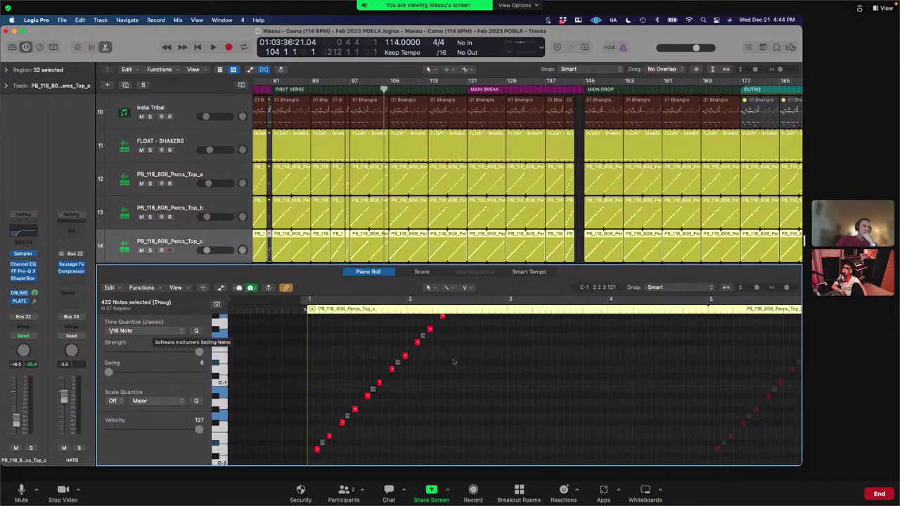
{"action": "left_click", "coordinate": [343, 354]}
{"action": "key", "text": "super+Right"}
{"action": "key", "text": "super+Right"}
{"action": "key", "text": "super+Right"}
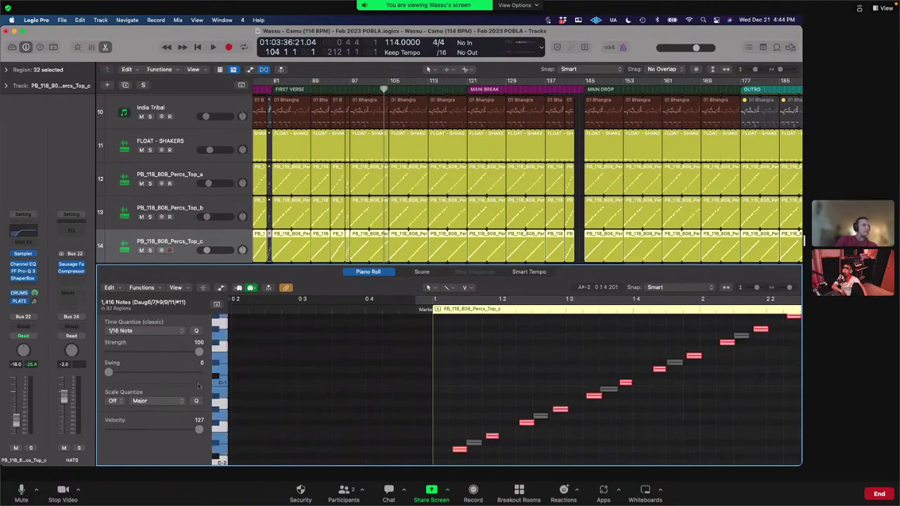
Step: View the Time Quantize options for the PB_118_808_Percs_Top_c notes, then close the Piano Roll and hide Flex
{"action": "left_click", "coordinate": [144, 330]}
{"action": "left_click", "coordinate": [144, 331]}
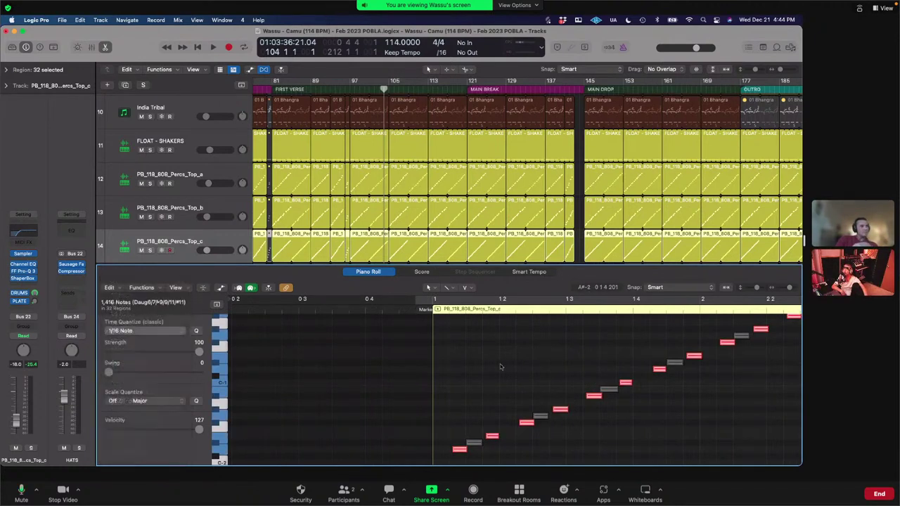
{"action": "key", "text": "p"}
{"action": "key", "text": "p"}
{"action": "key", "text": "p"}
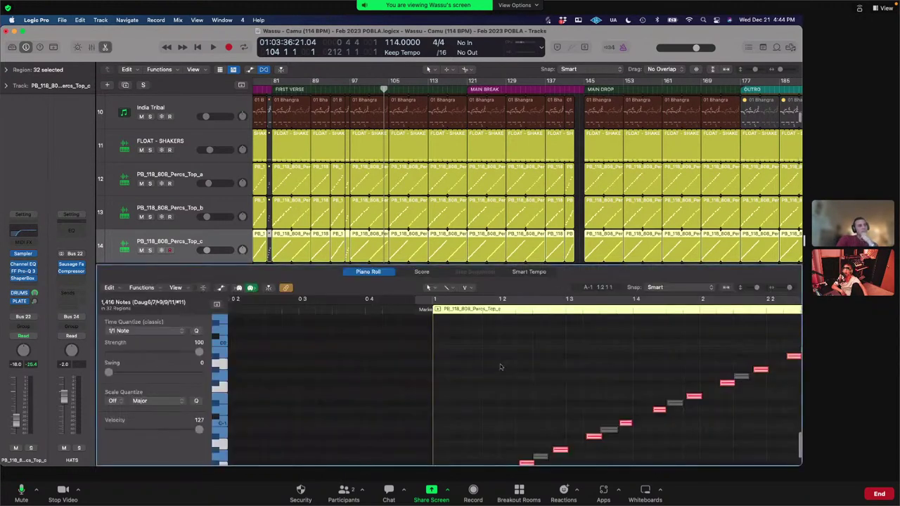
{"action": "left_click", "coordinate": [263, 72]}
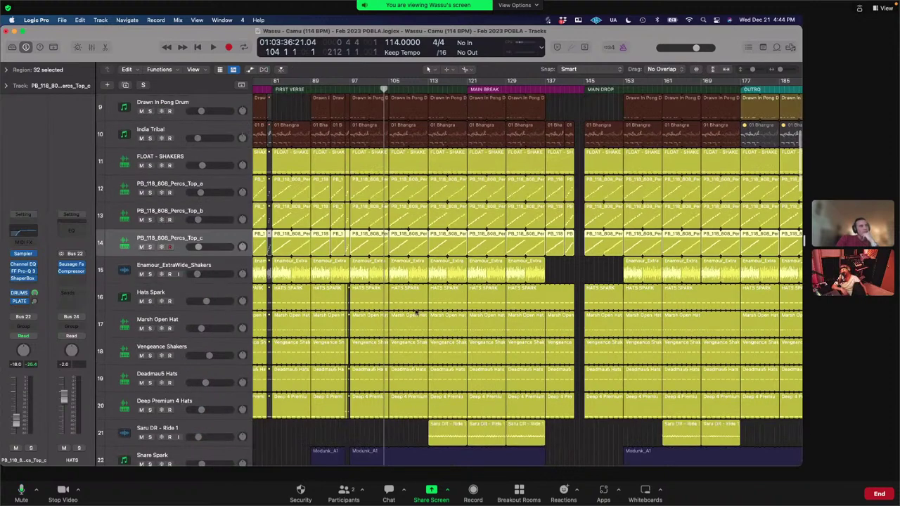
Step: Select and solo the Quanta track, and open its Quanta instrument window to inspect the loaded sample
{"action": "scroll", "coordinate": [415, 312], "scroll_direction": "down", "scroll_amount": 5}
{"action": "scroll", "coordinate": [416, 312], "scroll_direction": "down", "scroll_amount": 5}
{"action": "scroll", "coordinate": [416, 312], "scroll_direction": "down", "scroll_amount": 3}
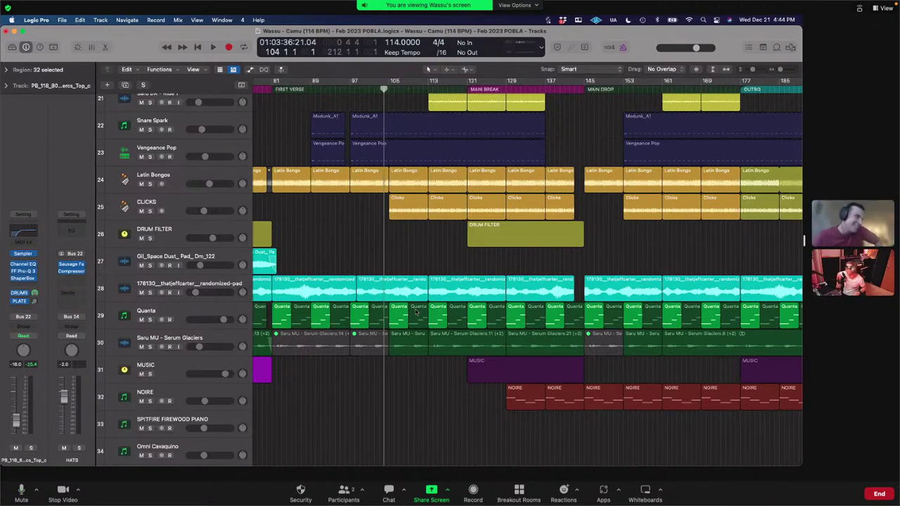
{"action": "scroll", "coordinate": [416, 312], "scroll_direction": "down", "scroll_amount": 4}
{"action": "scroll", "coordinate": [416, 312], "scroll_direction": "left", "scroll_amount": 2}
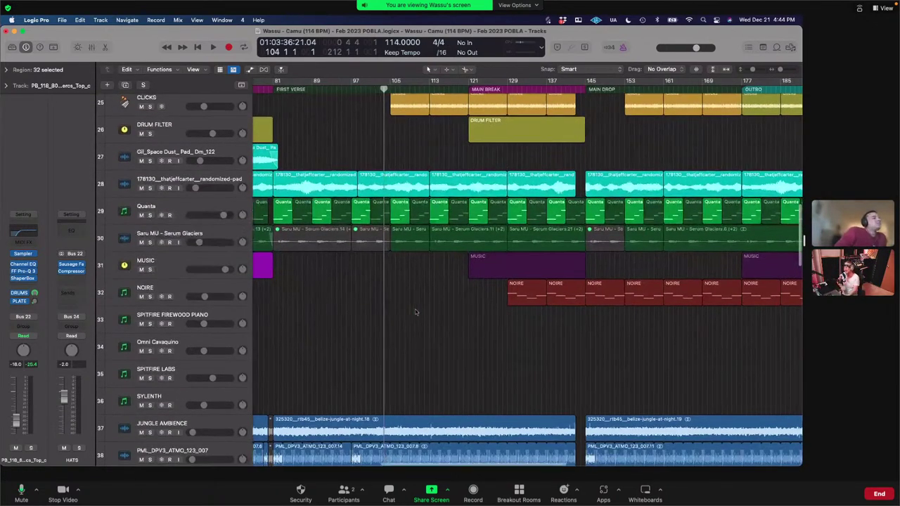
{"action": "left_click", "coordinate": [161, 214]}
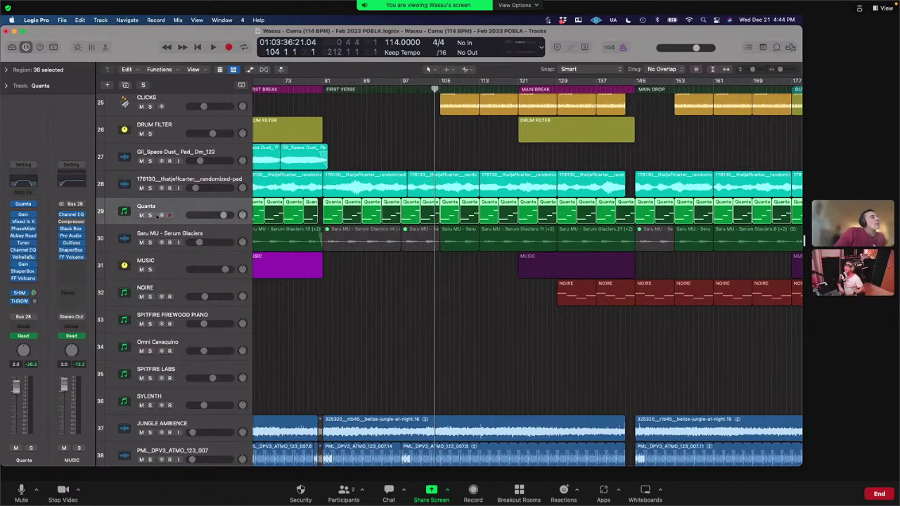
{"action": "left_click", "coordinate": [150, 215]}
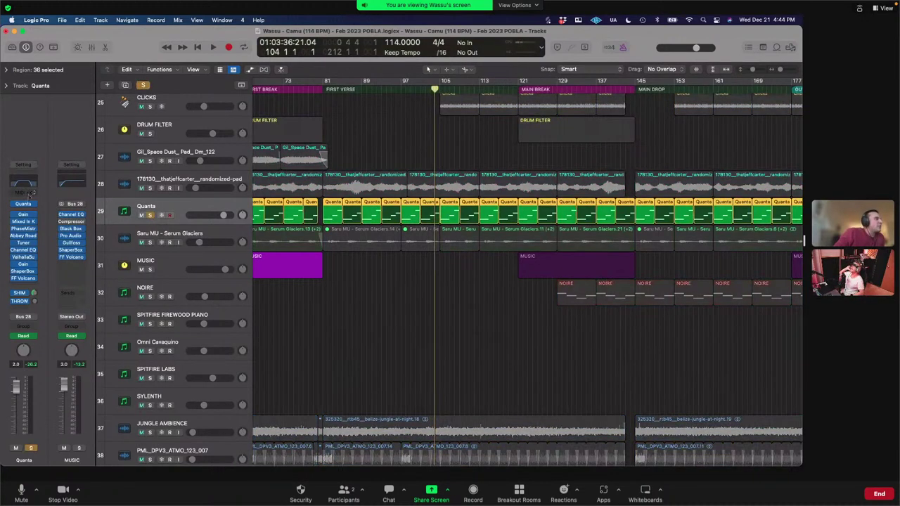
{"action": "left_click", "coordinate": [24, 204]}
{"action": "left_click_drag", "start_coordinate": [458, 110], "coordinate": [290, 49]}
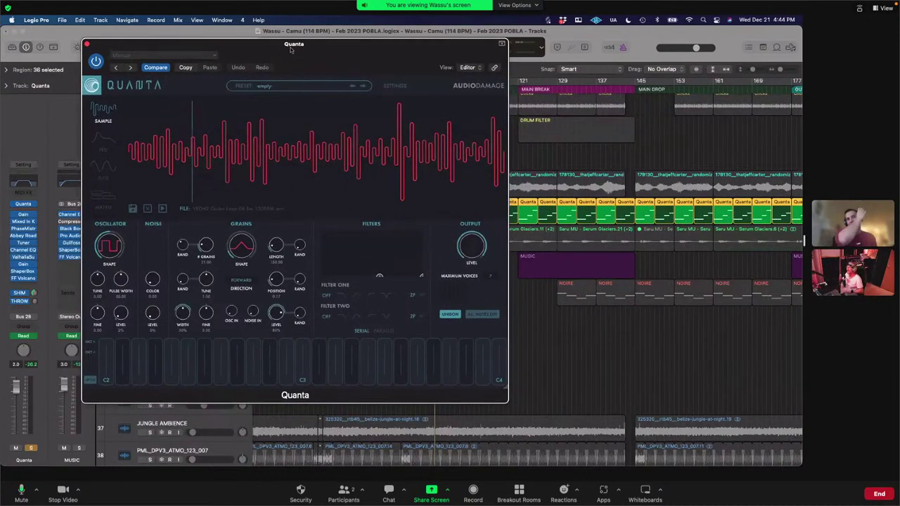
{"action": "left_click_drag", "start_coordinate": [290, 49], "coordinate": [349, 272]}
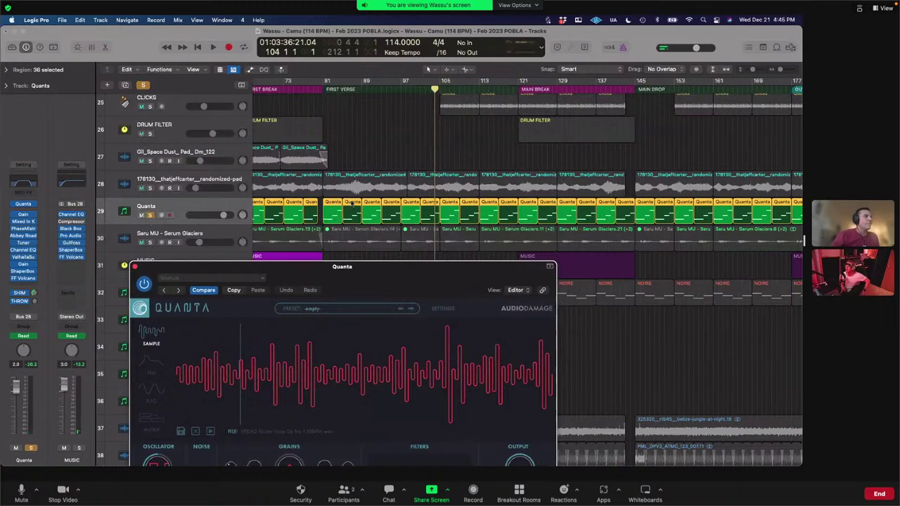
Step: Play the soloed Quanta track, close its instrument window, stop playback, clear the solo and deselect the regions
{"action": "key", "text": "space"}
{"action": "left_click_drag", "start_coordinate": [393, 277], "coordinate": [369, 91]}
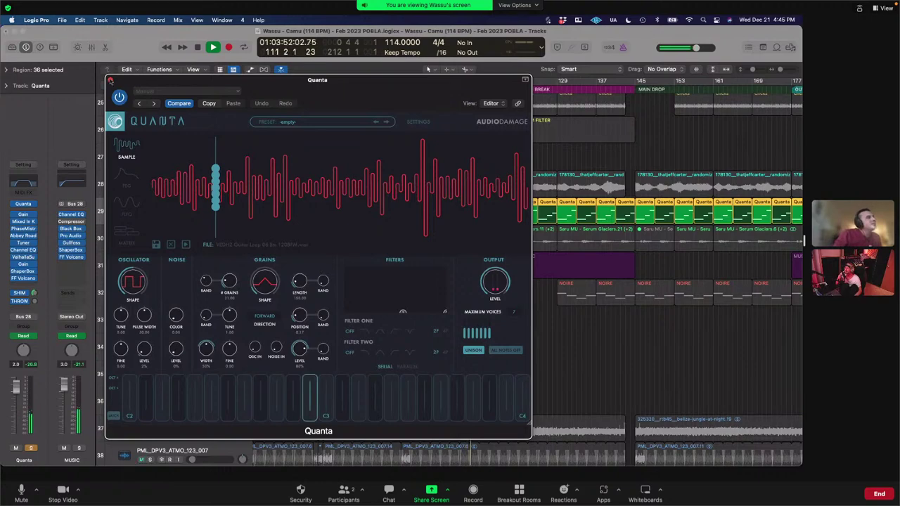
{"action": "left_click", "coordinate": [110, 80]}
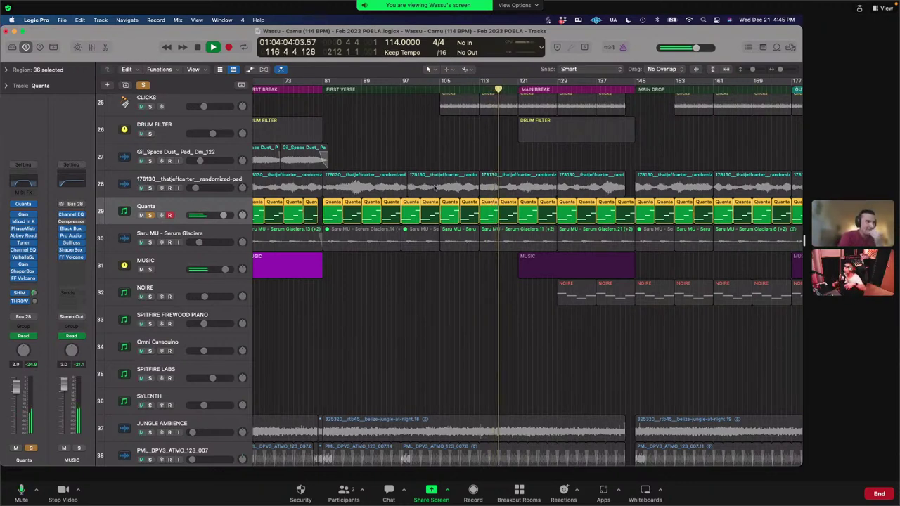
{"action": "key", "text": "space"}
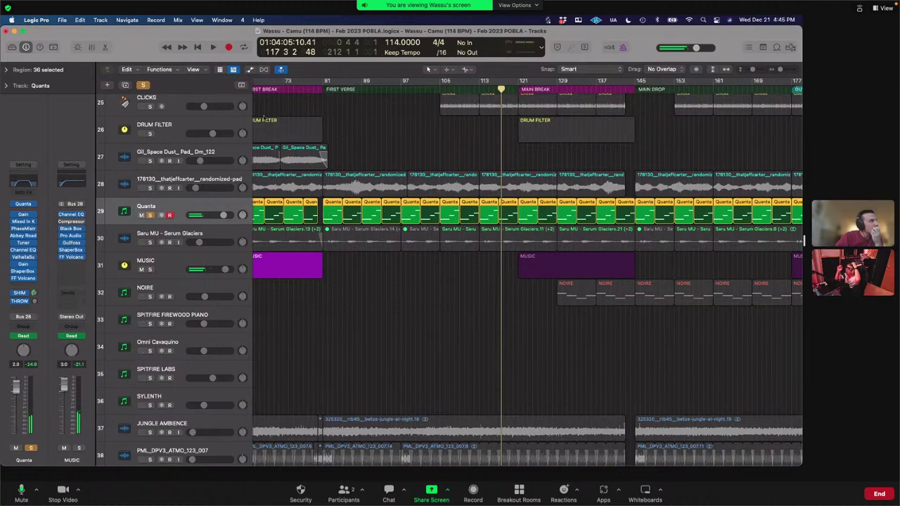
{"action": "left_click", "coordinate": [143, 85]}
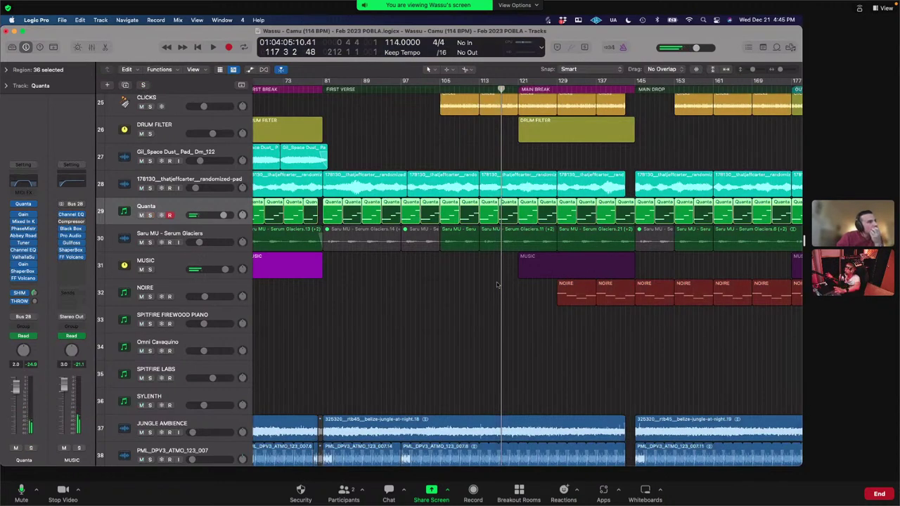
{"action": "left_click", "coordinate": [482, 288]}
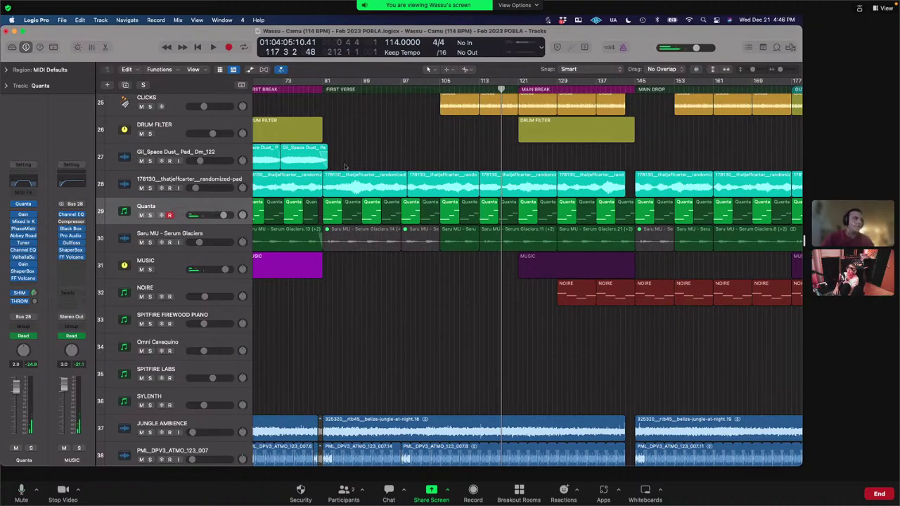
Step: Create one software instrument track below Quanta and load Audio Damage's Quanta as its instrument
{"action": "key", "text": "alt+super+n"}
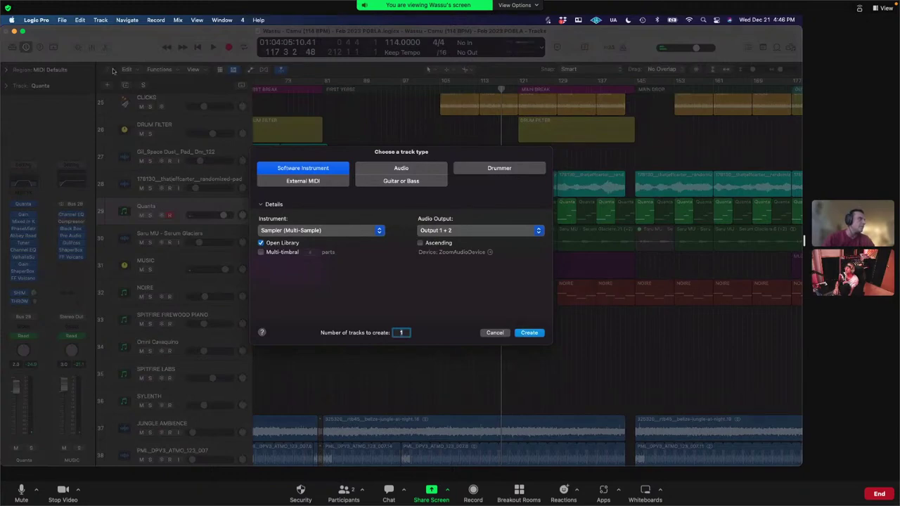
{"action": "key", "text": "Return"}
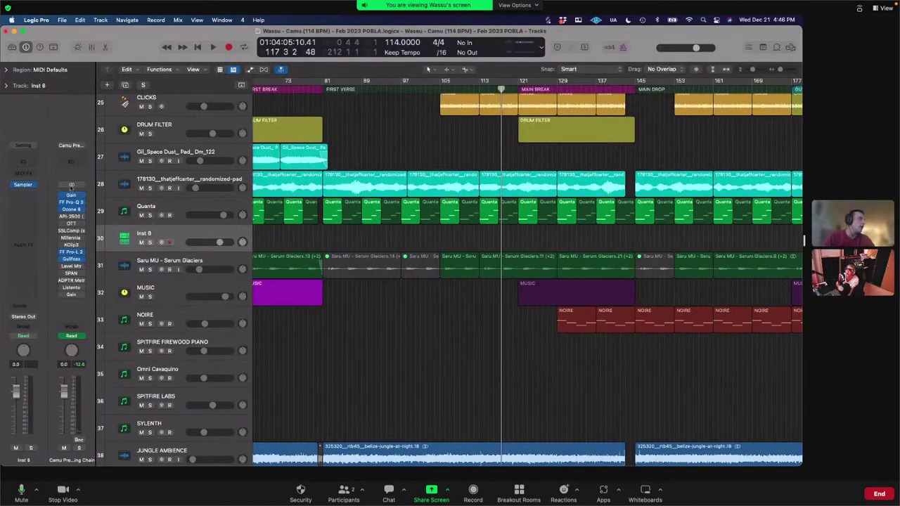
{"action": "left_click", "coordinate": [29, 185]}
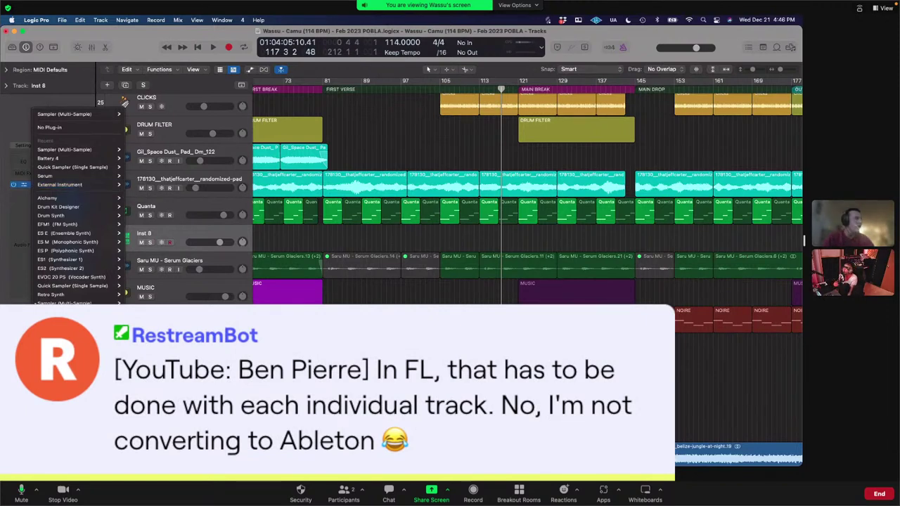
{"action": "mouse_move", "coordinate": [71, 405]}
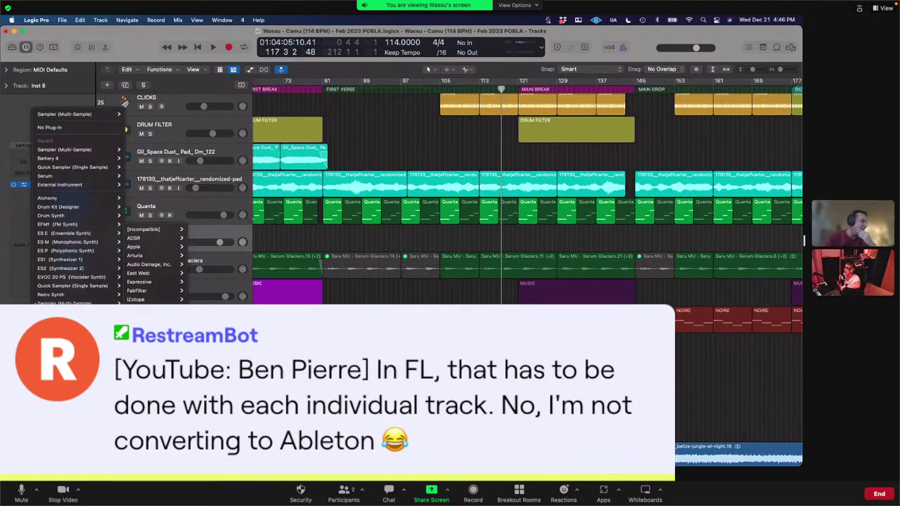
{"action": "mouse_move", "coordinate": [166, 265]}
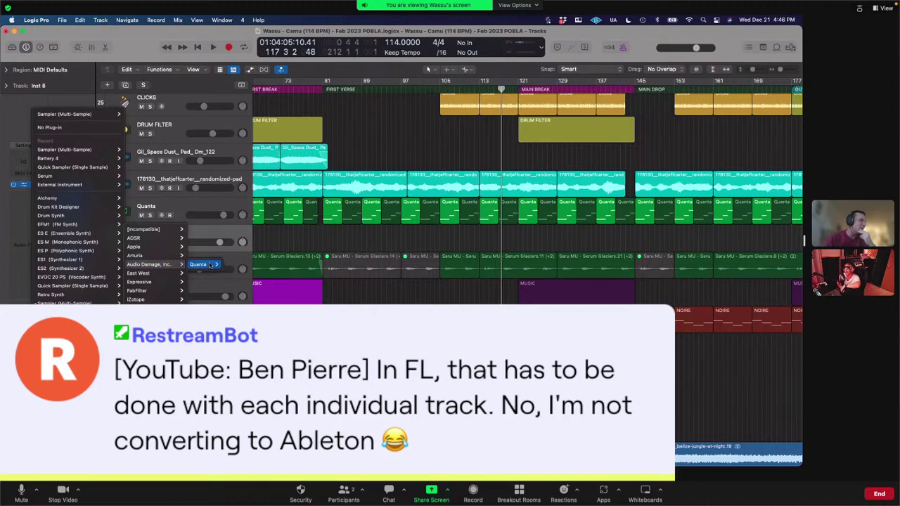
{"action": "left_click", "coordinate": [231, 265]}
{"action": "left_click_drag", "start_coordinate": [458, 118], "coordinate": [283, 46]}
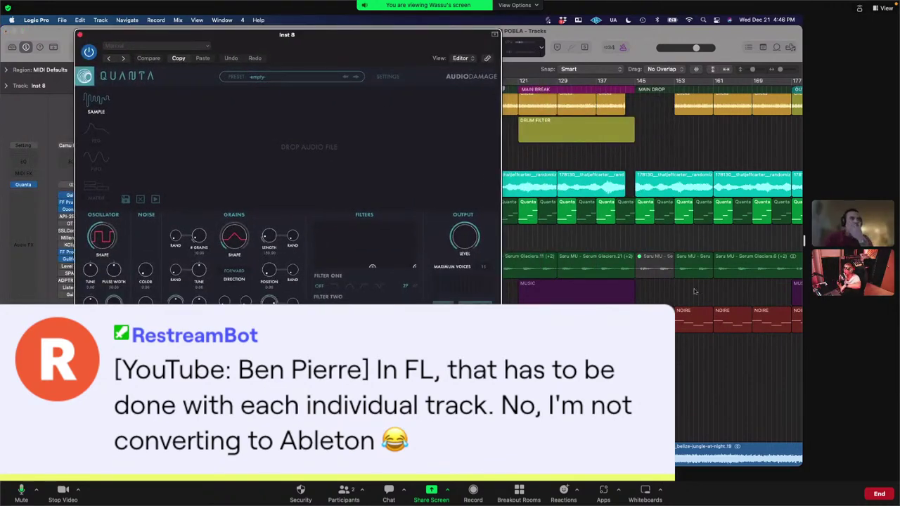
Step: Show the All Files browser, find the SAMPLES folder in Libraries and open it
{"action": "key", "text": "f"}
{"action": "double_click", "coordinate": [642, 171]}
{"action": "scroll", "coordinate": [682, 360], "scroll_direction": "down", "scroll_amount": 15}
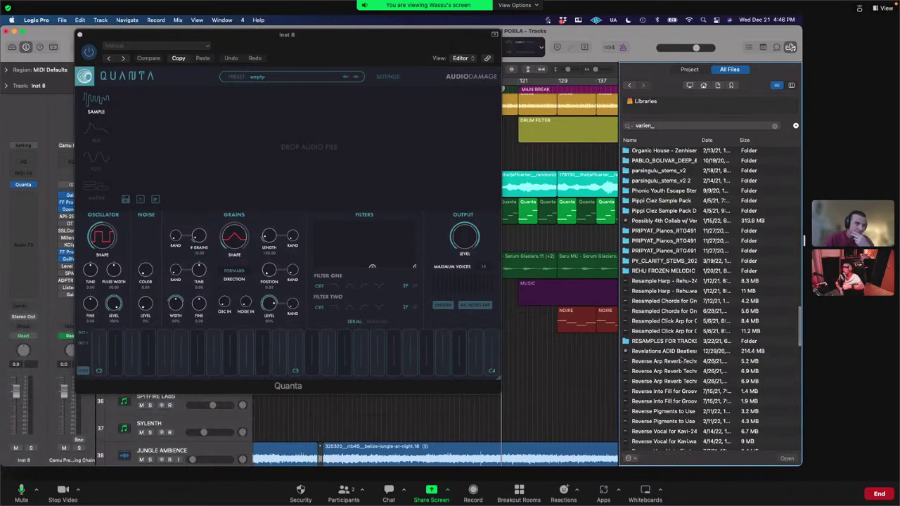
{"action": "scroll", "coordinate": [636, 230], "scroll_direction": "down", "scroll_amount": 10}
{"action": "scroll", "coordinate": [636, 230], "scroll_direction": "down", "scroll_amount": 5}
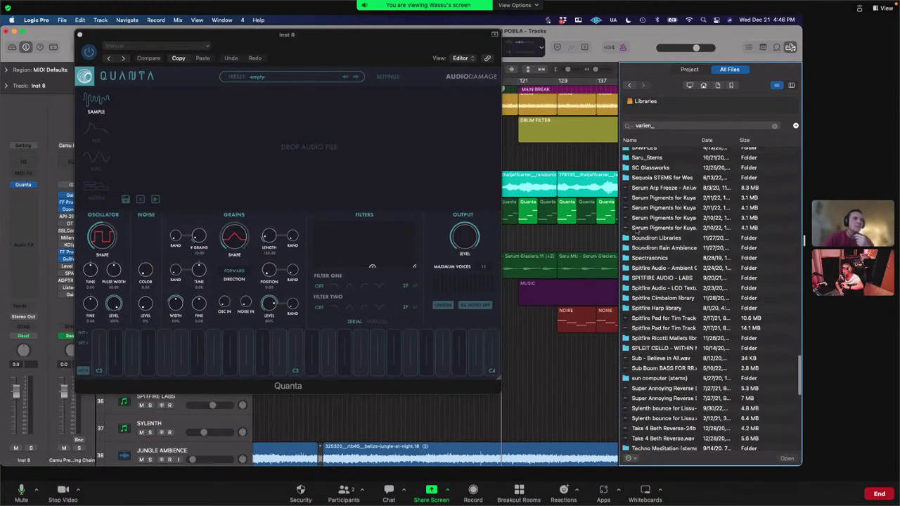
{"action": "scroll", "coordinate": [668, 249], "scroll_direction": "up", "scroll_amount": 2}
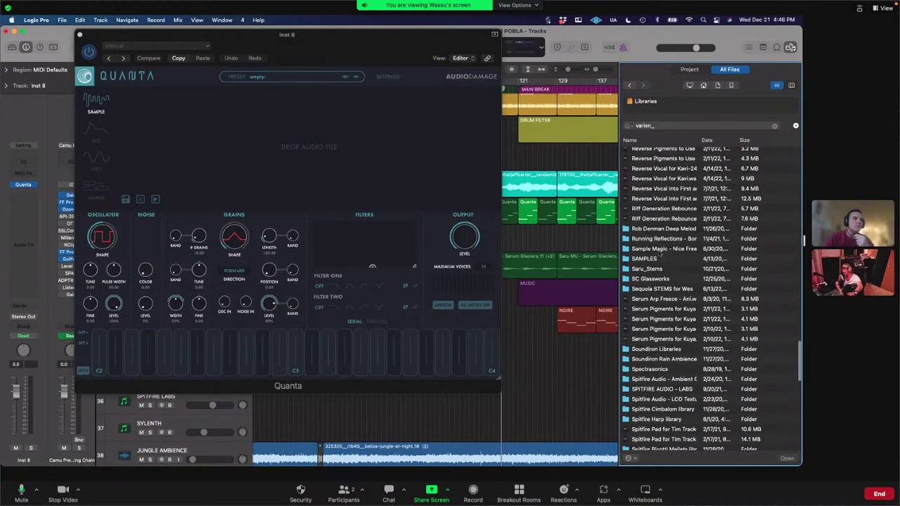
{"action": "left_click", "coordinate": [652, 260]}
{"action": "double_click", "coordinate": [651, 260]}
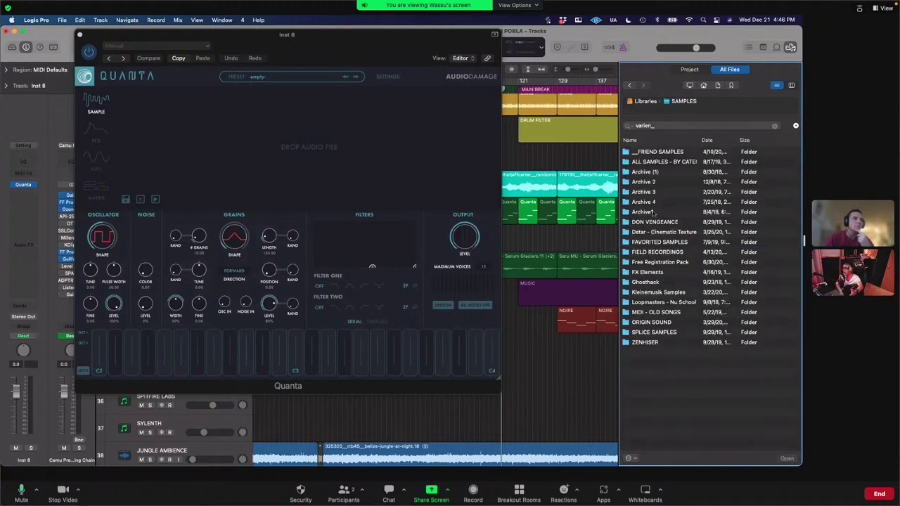
Step: Open ALL SAMPLES - BY CATEGORY, LOOPS, the music/synth loops, MELODY LOOPS, VEDH Special Loops and finally the VEDH Synths & Pianos folder
{"action": "double_click", "coordinate": [653, 162]}
{"action": "double_click", "coordinate": [644, 172]}
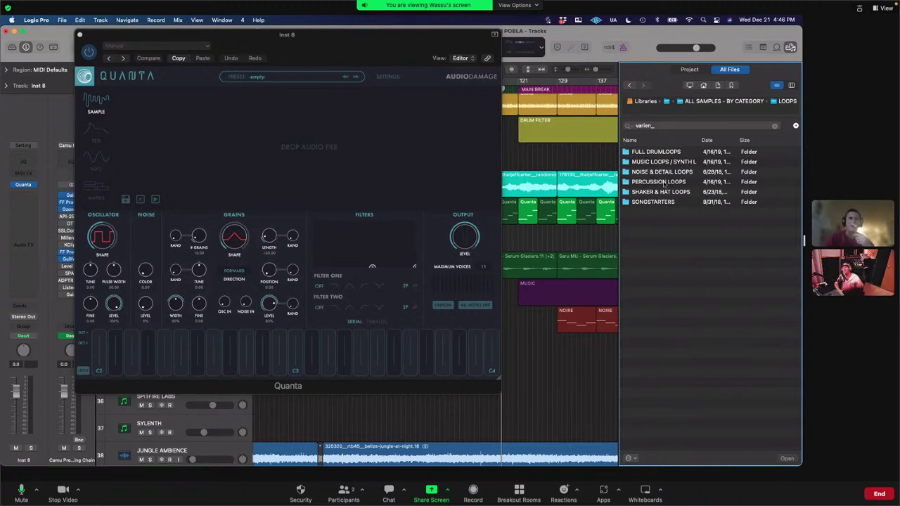
{"action": "double_click", "coordinate": [652, 162]}
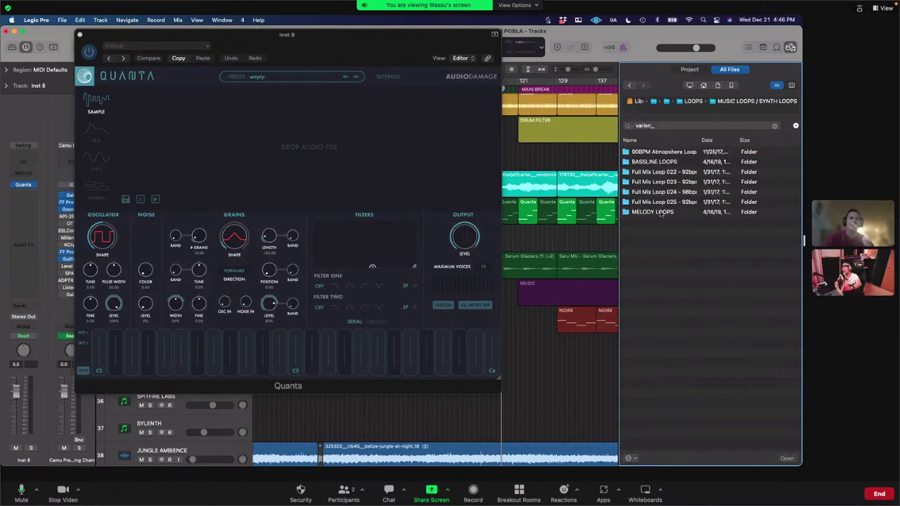
{"action": "double_click", "coordinate": [654, 212]}
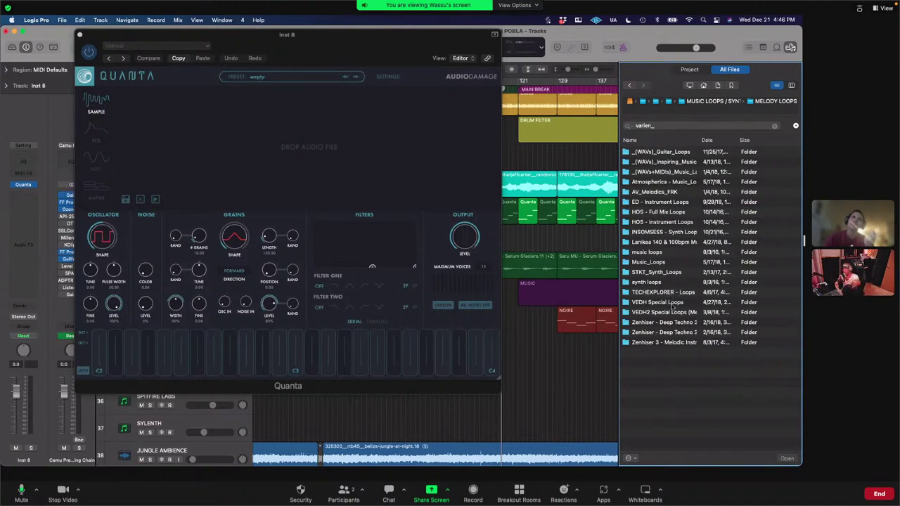
{"action": "double_click", "coordinate": [658, 303]}
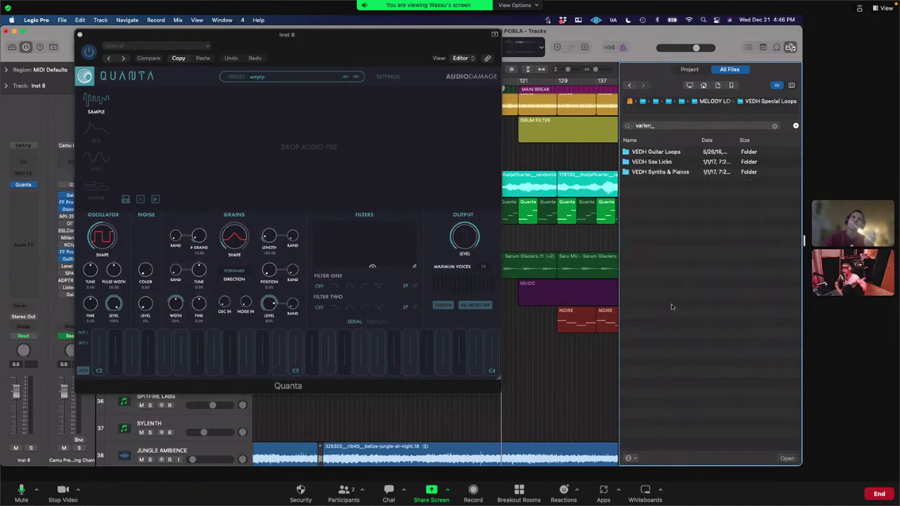
{"action": "double_click", "coordinate": [664, 172]}
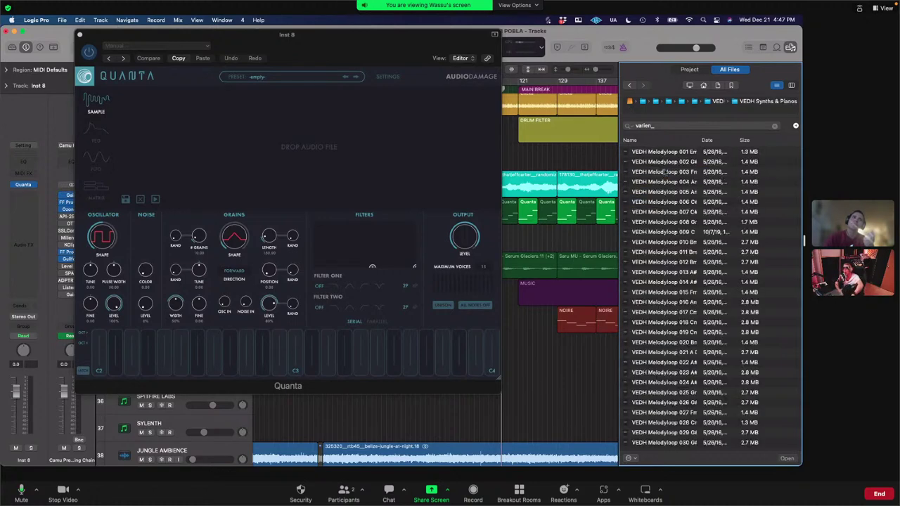
Step: Widen the file name column, load VEDH Melodyloop 009 C Minor 122BPM.wav into Quanta and play a C2 note with Musical Typing
{"action": "left_click_drag", "start_coordinate": [695, 144], "coordinate": [750, 154]}
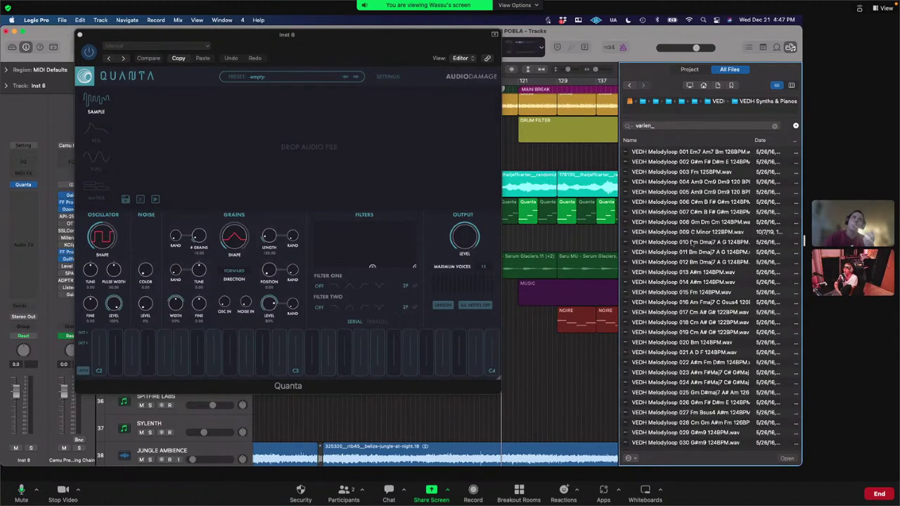
{"action": "mouse_move", "coordinate": [722, 232]}
{"action": "left_mouse_down"}
{"action": "mouse_move", "coordinate": [291, 184]}
{"action": "mouse_move", "coordinate": [255, 145]}
{"action": "mouse_move", "coordinate": [200, 135]}
{"action": "mouse_move", "coordinate": [184, 146]}
{"action": "mouse_move", "coordinate": [230, 148]}
{"action": "left_mouse_up"}
{"action": "key", "text": "super+k"}
{"action": "key", "text": "a"}
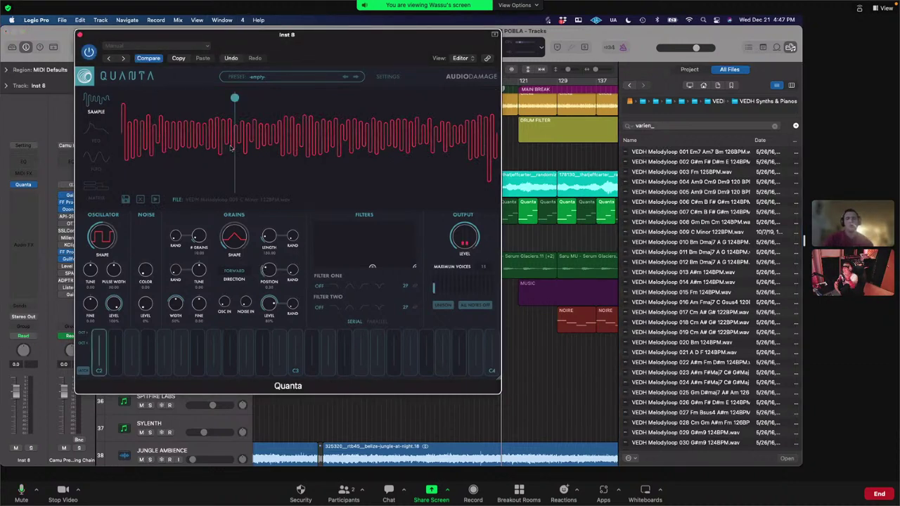
Step: Set Quanta's oscillator level to 0% and, while playing notes, set 20 grains, length about 172 and position about 0.29
{"action": "left_click_drag", "start_coordinate": [115, 303], "coordinate": [116, 373]}
{"action": "left_click_drag", "start_coordinate": [284, 47], "coordinate": [420, 43]}
{"action": "key", "text": "a"}
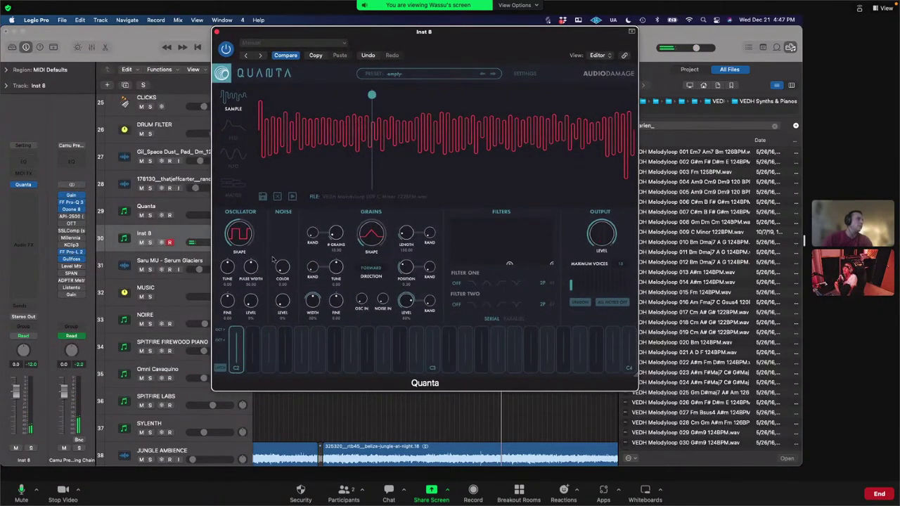
{"action": "key", "text": "s"}
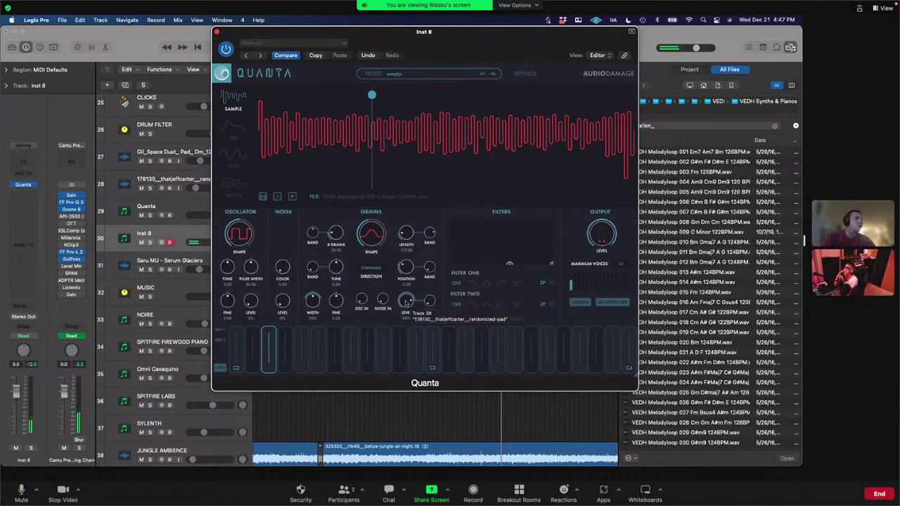
{"action": "mouse_move", "coordinate": [407, 273]}
{"action": "left_mouse_down"}
{"action": "mouse_move", "coordinate": [407, 253]}
{"action": "mouse_move", "coordinate": [411, 277]}
{"action": "left_mouse_up"}
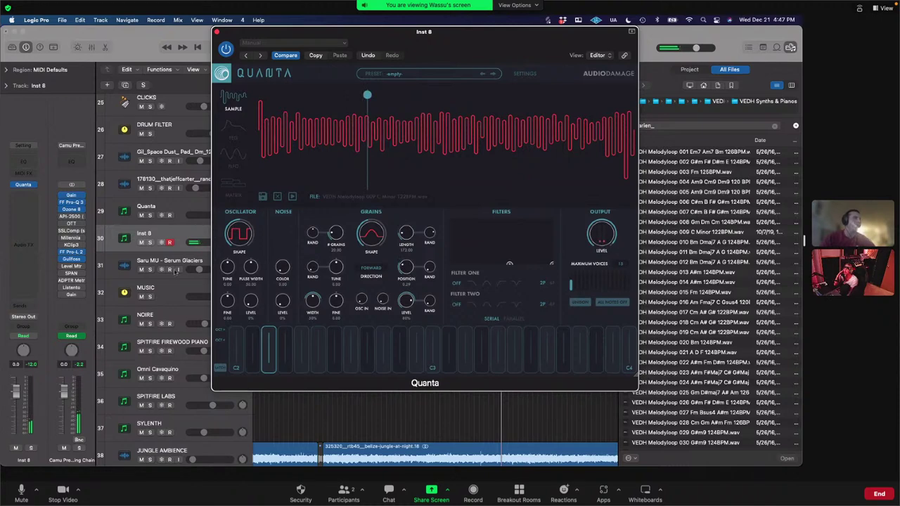
Step: Add a send on the Inst 8 channel to Bus 12 (SHIM), the SHIMMER reverb
{"action": "left_click", "coordinate": [24, 308]}
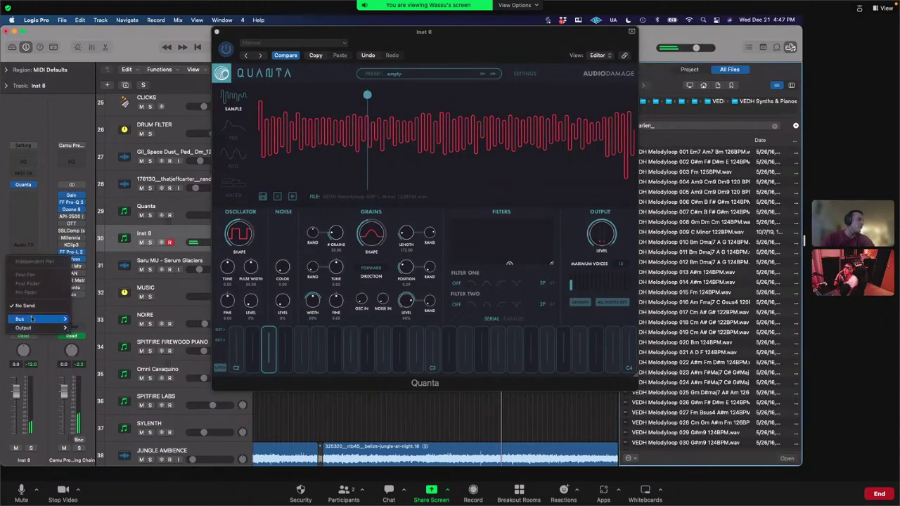
{"action": "mouse_move", "coordinate": [36, 319]}
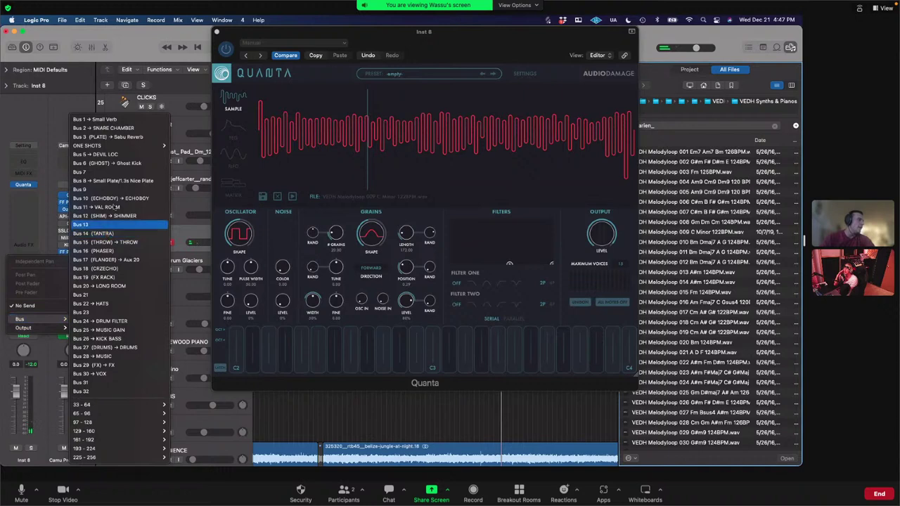
{"action": "left_click", "coordinate": [118, 216]}
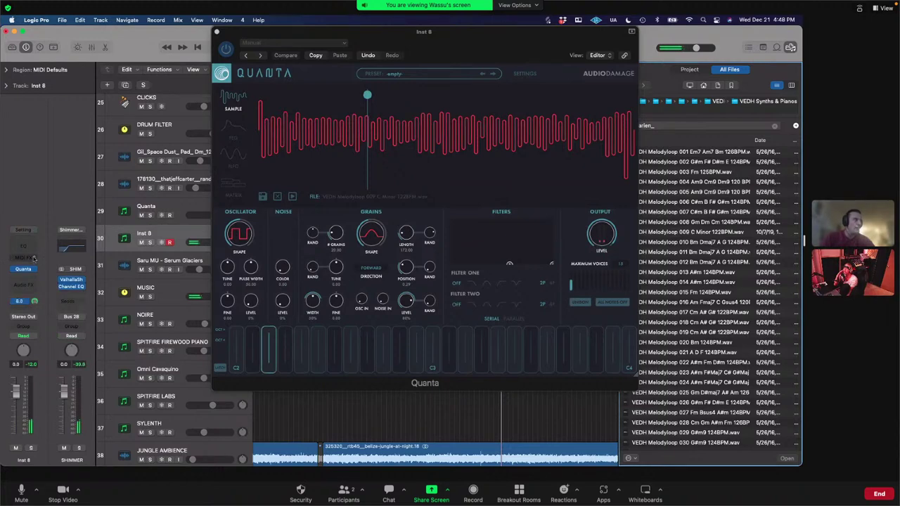
Step: Add a Channel EQ to Inst 8, roll off the lows with the low cut, enable the high cut, and close the EQ window
{"action": "double_click", "coordinate": [23, 246]}
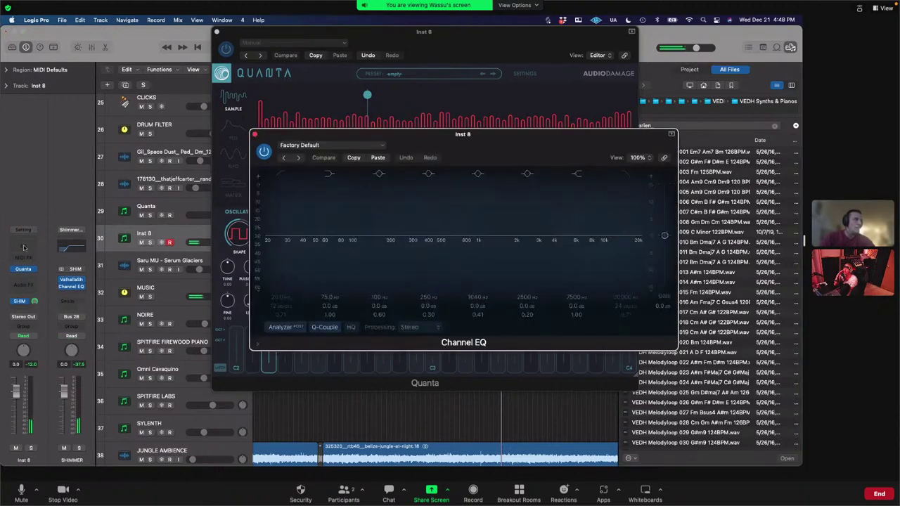
{"action": "left_click_drag", "start_coordinate": [276, 241], "coordinate": [336, 244]}
{"action": "left_click", "coordinate": [625, 174]}
{"action": "left_click_drag", "start_coordinate": [628, 242], "coordinate": [667, 243]}
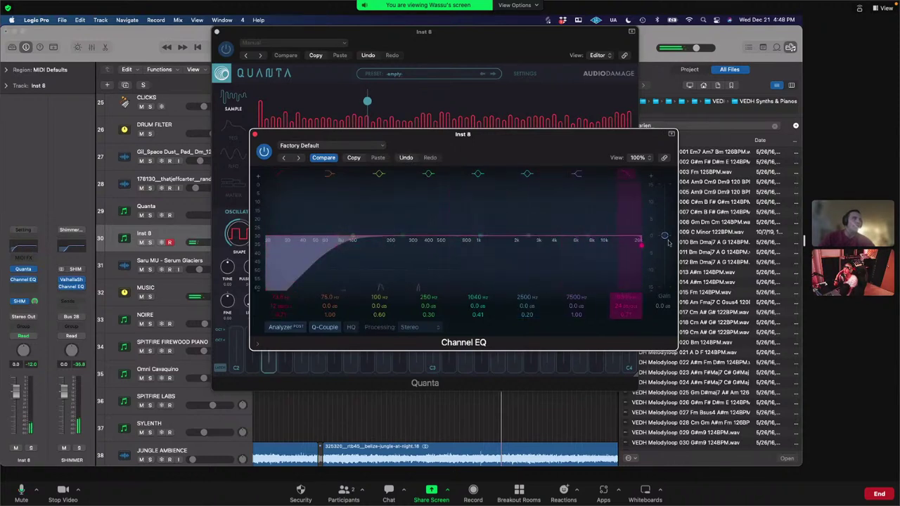
{"action": "left_click", "coordinate": [255, 134]}
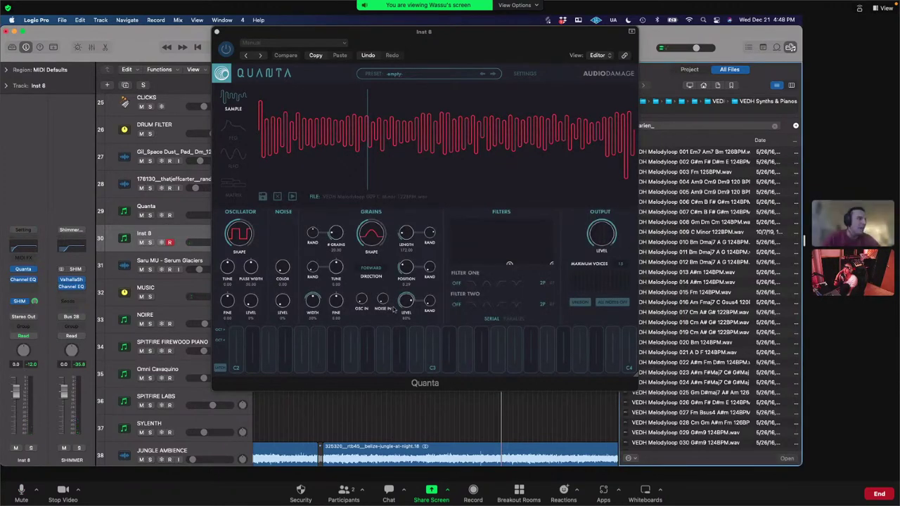
Step: Audition the Reverse and Play Dir grain directions in Quanta, finishing with the direction set to Random
{"action": "left_click", "coordinate": [431, 290]}
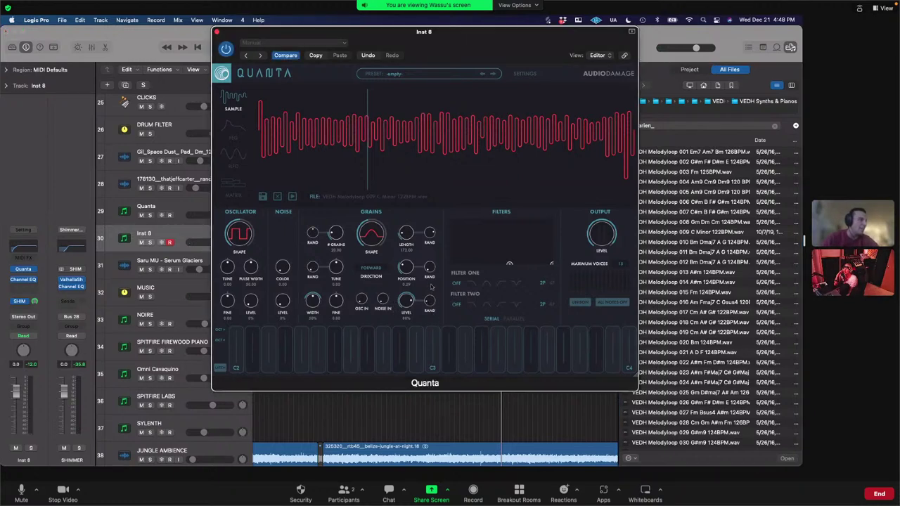
{"action": "left_click", "coordinate": [383, 267]}
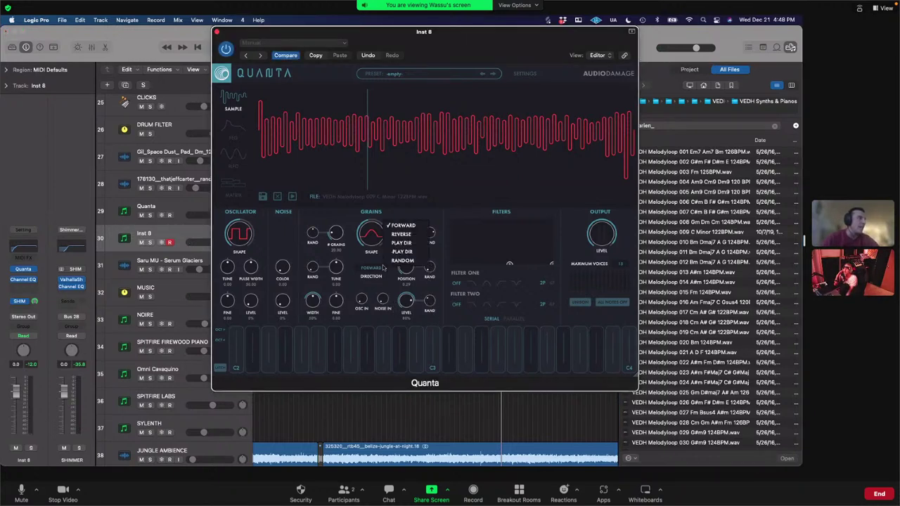
{"action": "left_click", "coordinate": [412, 238]}
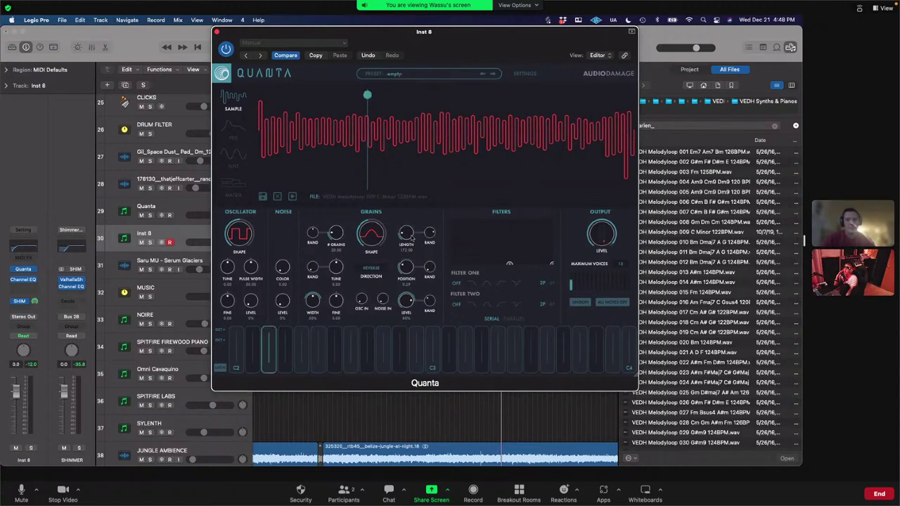
{"action": "left_click", "coordinate": [381, 270]}
{"action": "left_click", "coordinate": [393, 254]}
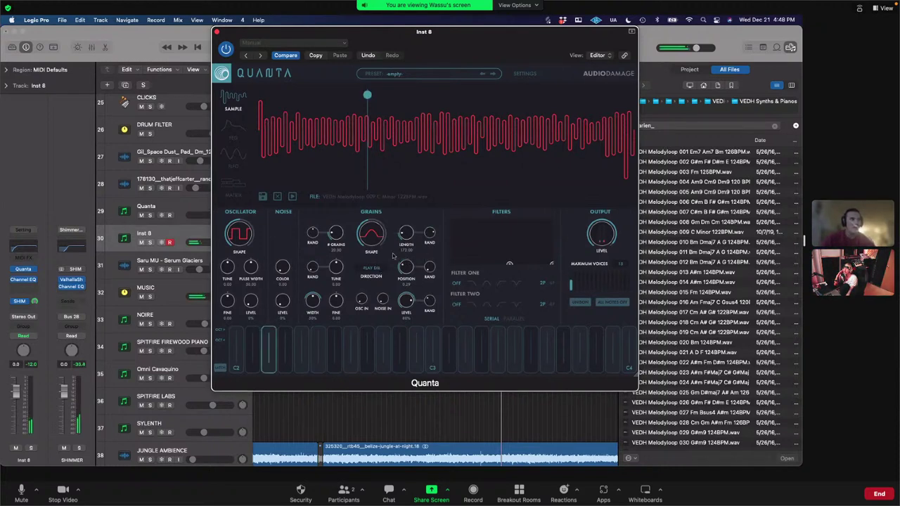
{"action": "left_click", "coordinate": [377, 269]}
{"action": "left_click", "coordinate": [400, 265]}
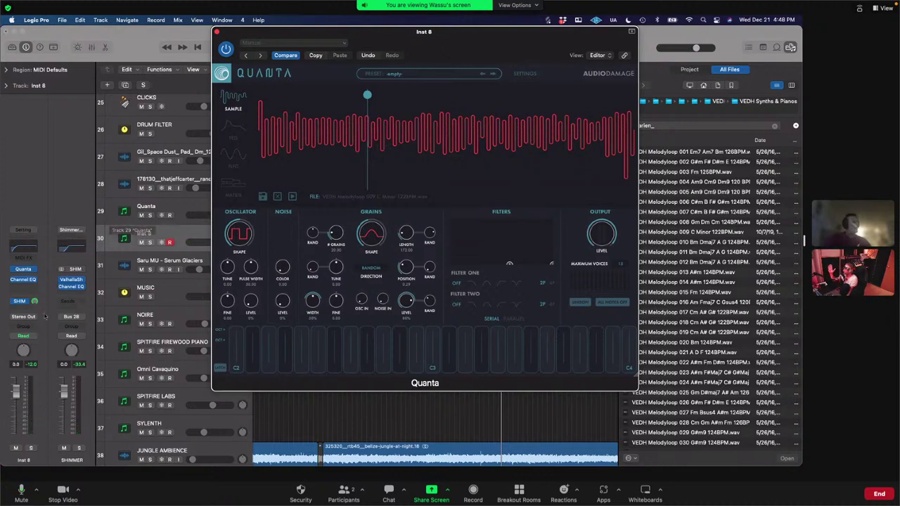
Step: Insert the Soundtoys EffectRack Audio Unit after the Channel EQ on Inst 8
{"action": "left_click", "coordinate": [31, 291]}
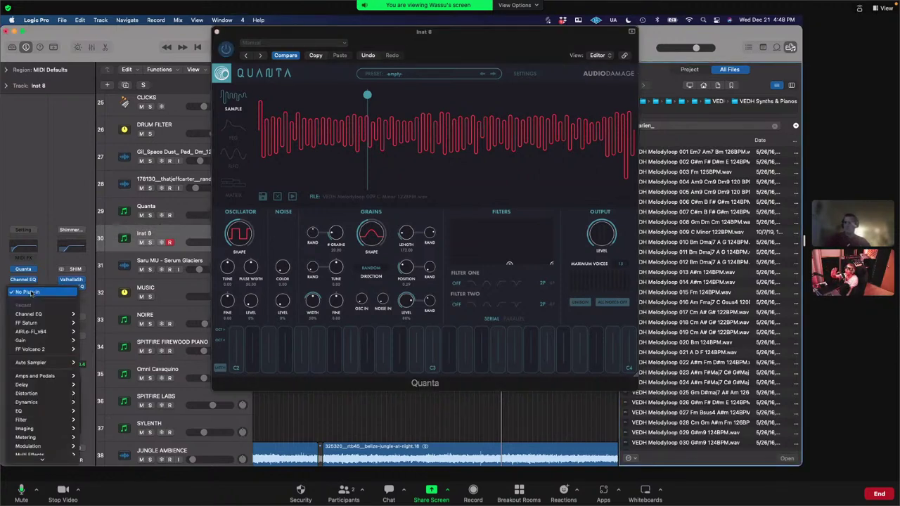
{"action": "scroll", "coordinate": [31, 291], "scroll_direction": "down", "scroll_amount": 5}
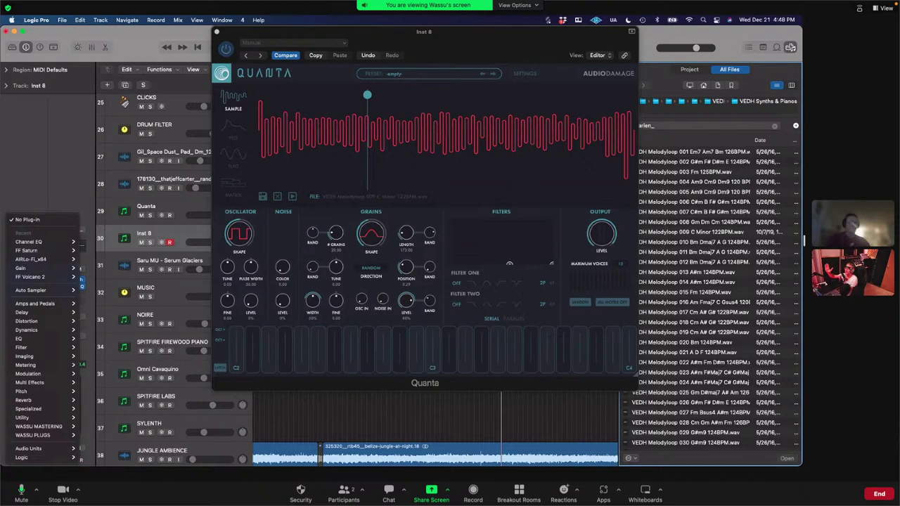
{"action": "mouse_move", "coordinate": [28, 447]}
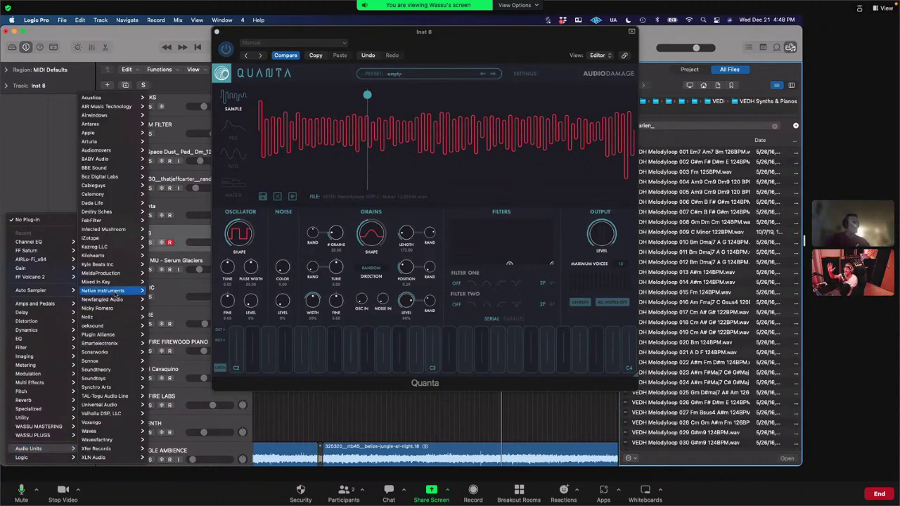
{"action": "mouse_move", "coordinate": [104, 380]}
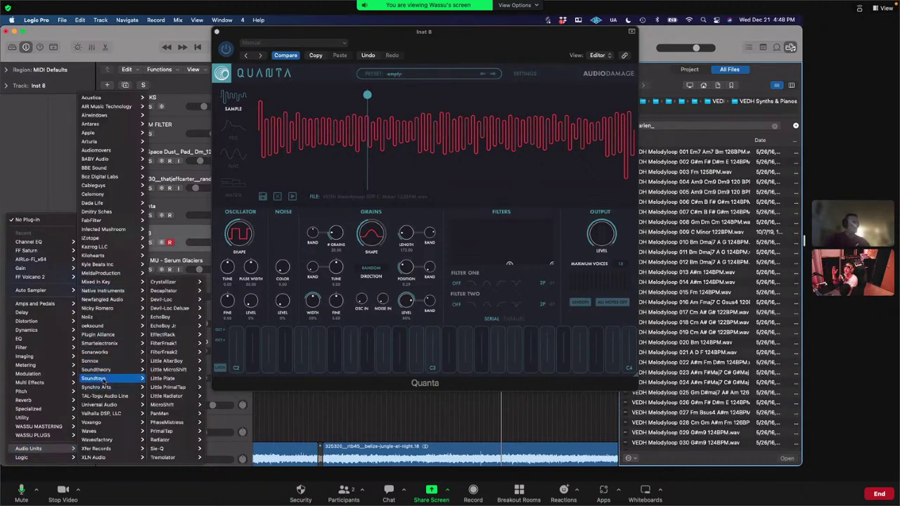
{"action": "mouse_move", "coordinate": [172, 334]}
{"action": "left_click", "coordinate": [217, 335]}
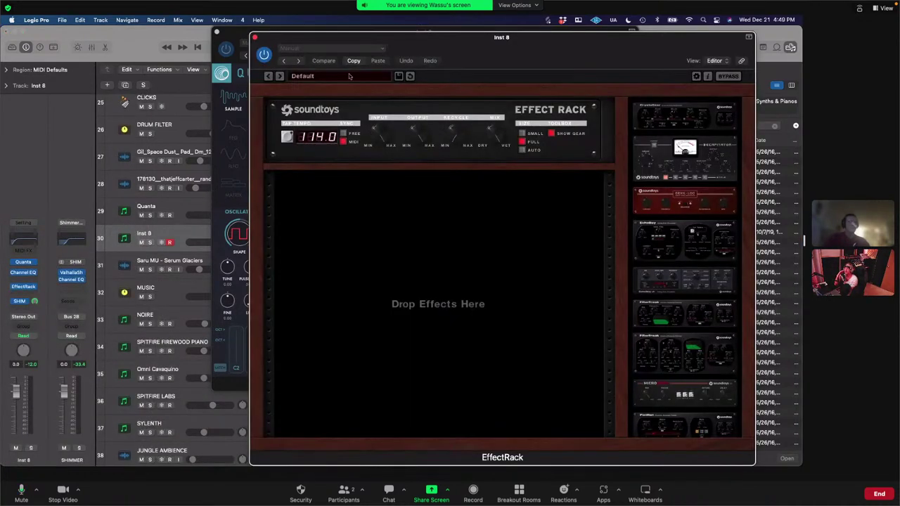
Step: Load EffectRack's Wide Motion Chorus preset and raise the MicroShift mix toward fully wet
{"action": "left_click", "coordinate": [349, 76]}
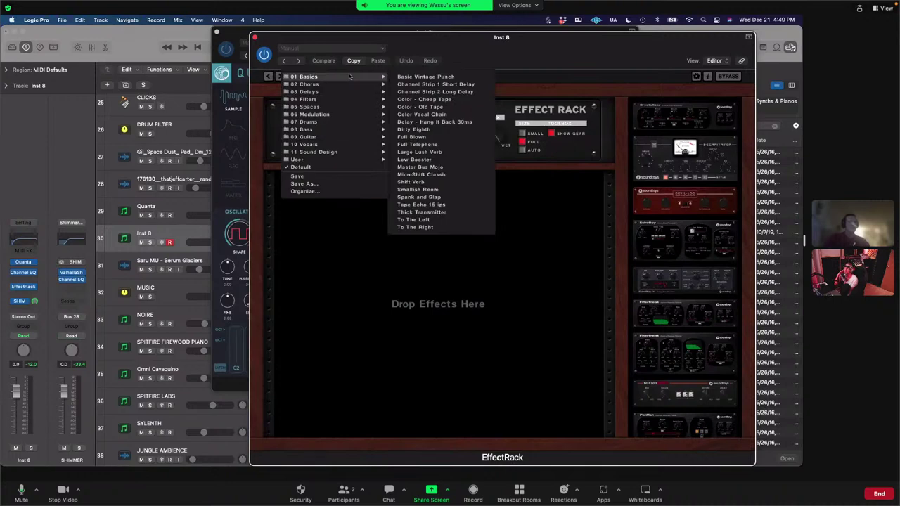
{"action": "mouse_move", "coordinate": [330, 114]}
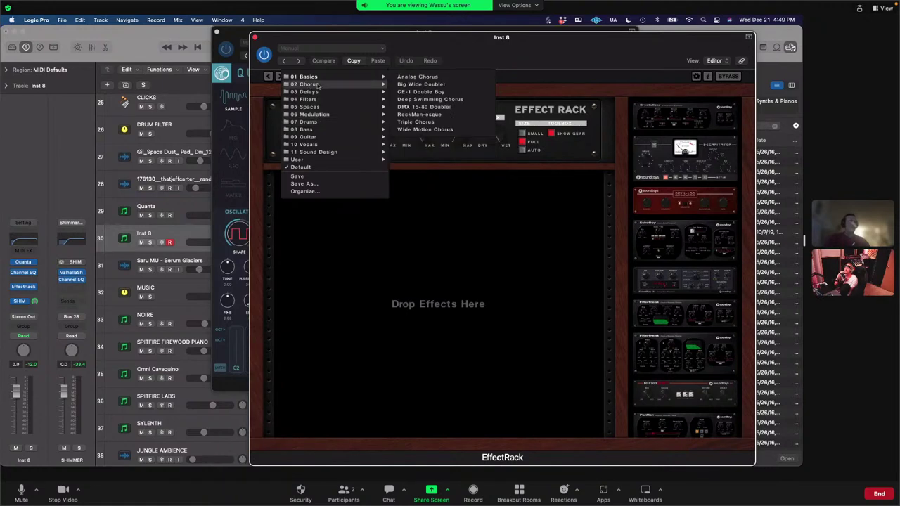
{"action": "mouse_move", "coordinate": [307, 85]}
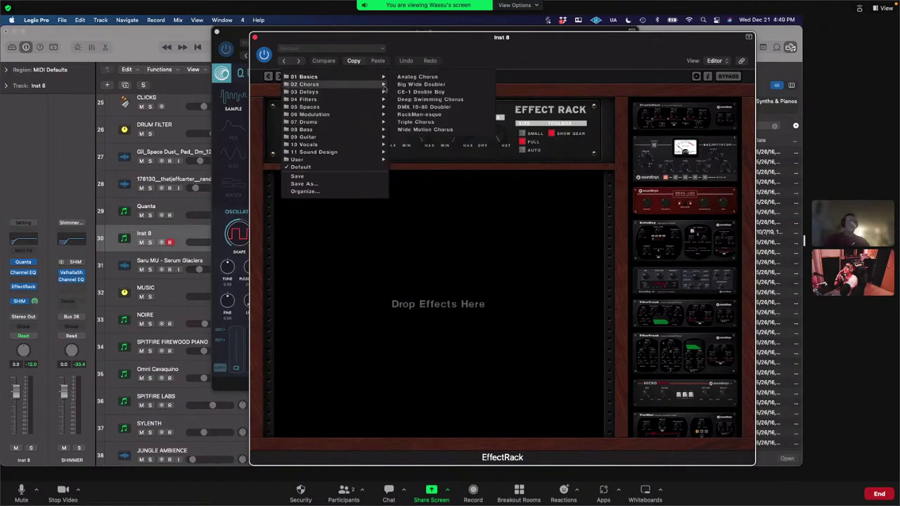
{"action": "left_click", "coordinate": [426, 130]}
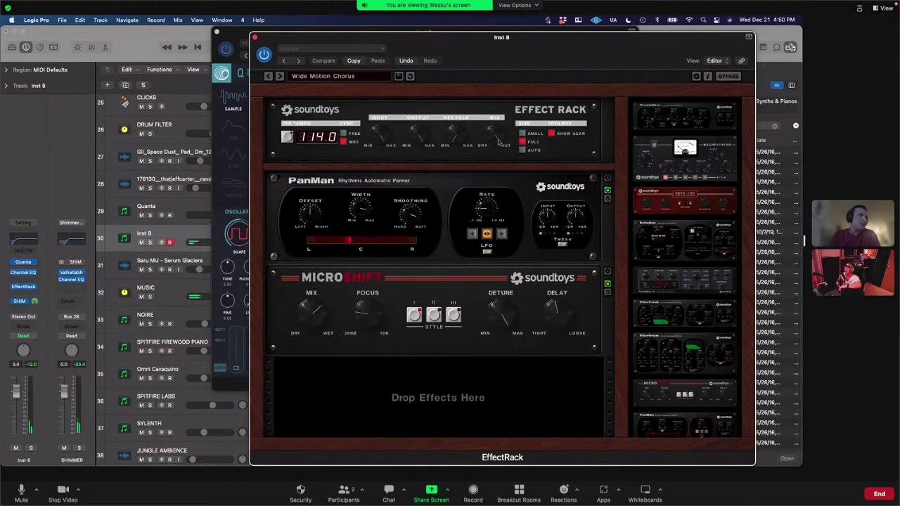
{"action": "left_click_drag", "start_coordinate": [309, 310], "coordinate": [310, 247]}
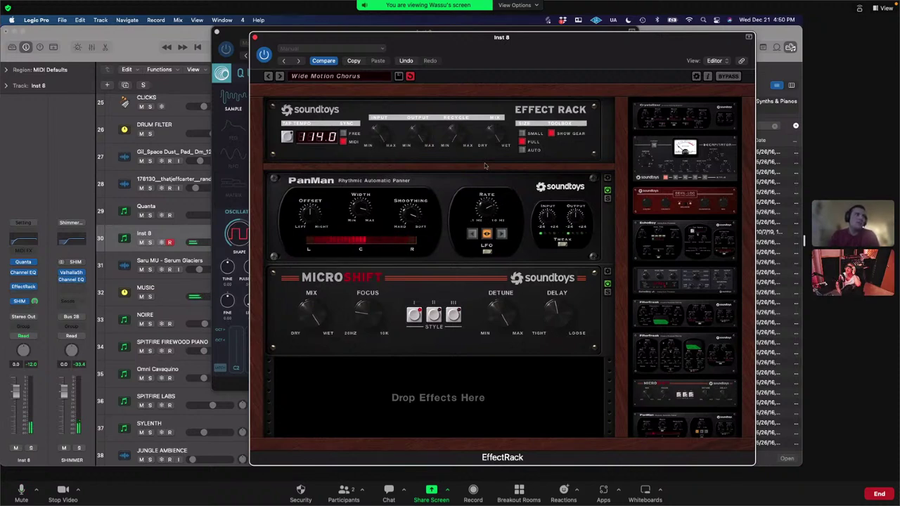
Step: Close the EffectRack and Quanta plug-in windows and hide the file browser to widen the arrangement
{"action": "left_click", "coordinate": [255, 38]}
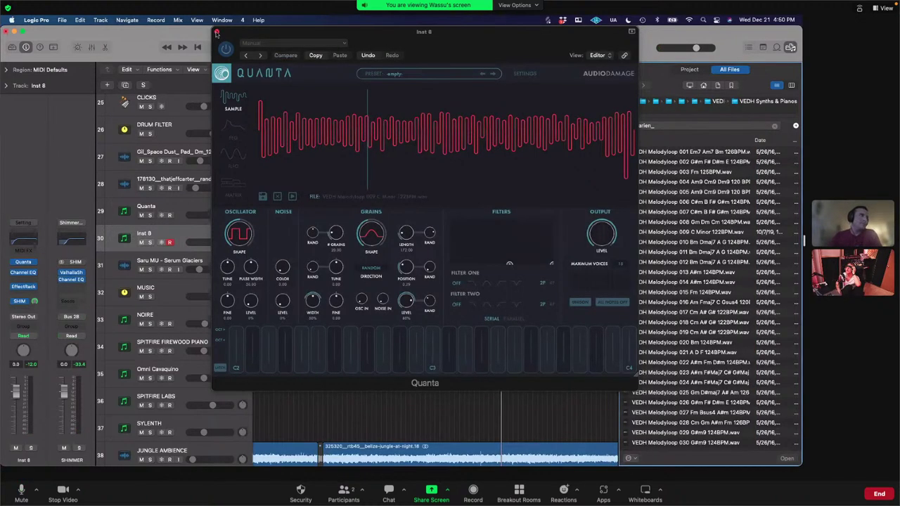
{"action": "left_click", "coordinate": [217, 33]}
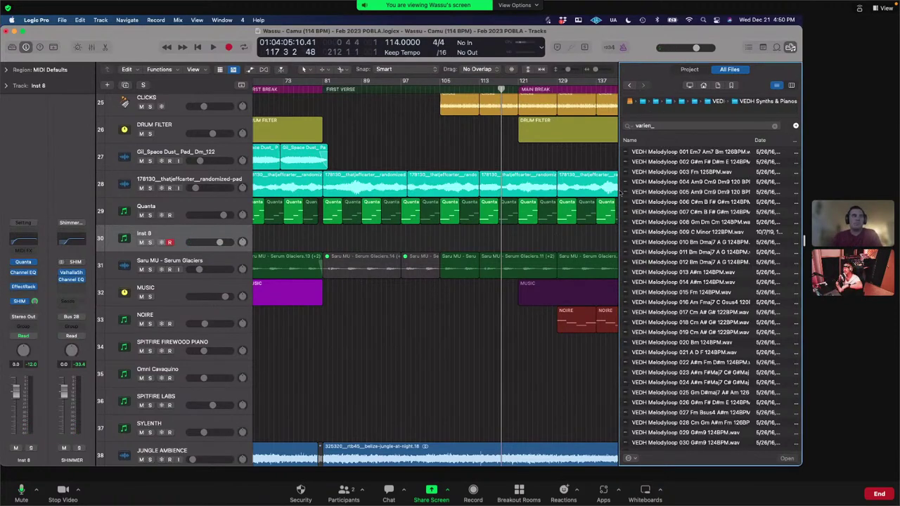
{"action": "key", "text": "f"}
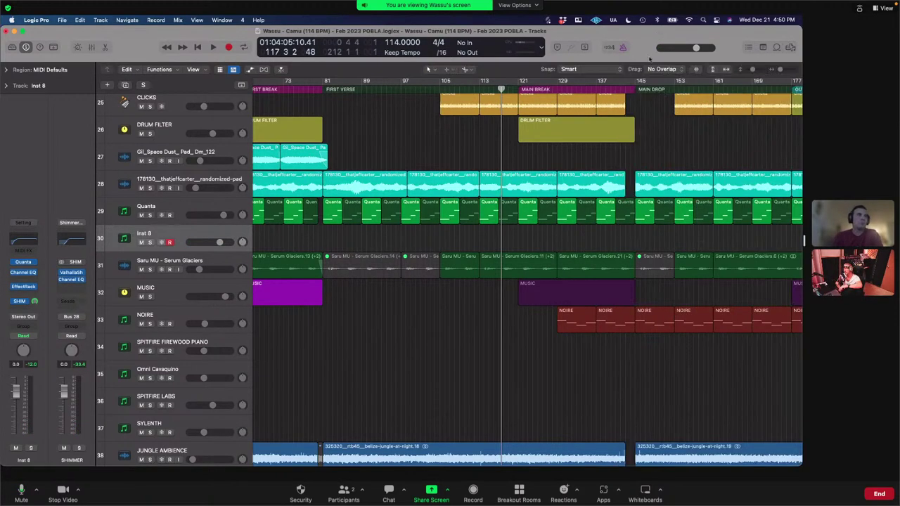
Step: Look through the arrangement's tracks from the drums down to the one-shots around the DJ Intro, Intro and First Break
{"action": "scroll", "coordinate": [549, 263], "scroll_direction": "left", "scroll_amount": 3}
{"action": "scroll", "coordinate": [550, 263], "scroll_direction": "down", "scroll_amount": 5}
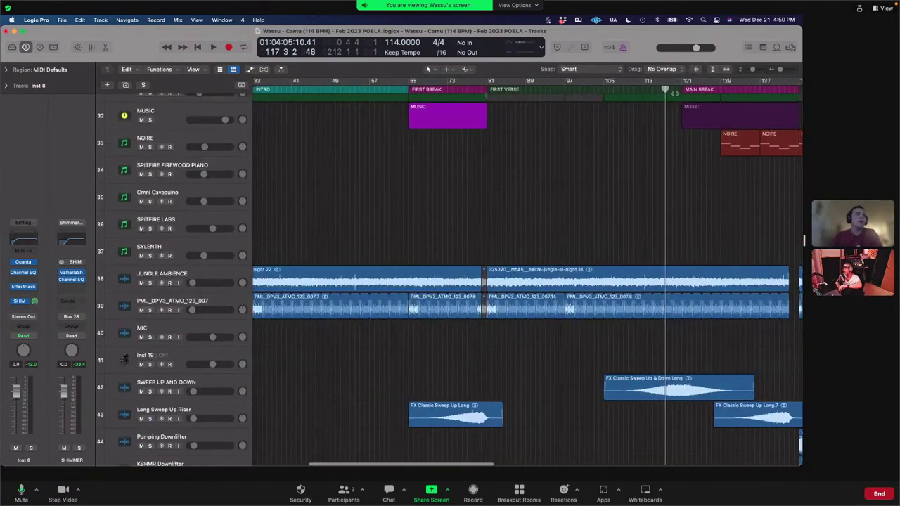
{"action": "left_click", "coordinate": [375, 137]}
{"action": "scroll", "coordinate": [375, 137], "scroll_direction": "left", "scroll_amount": 5}
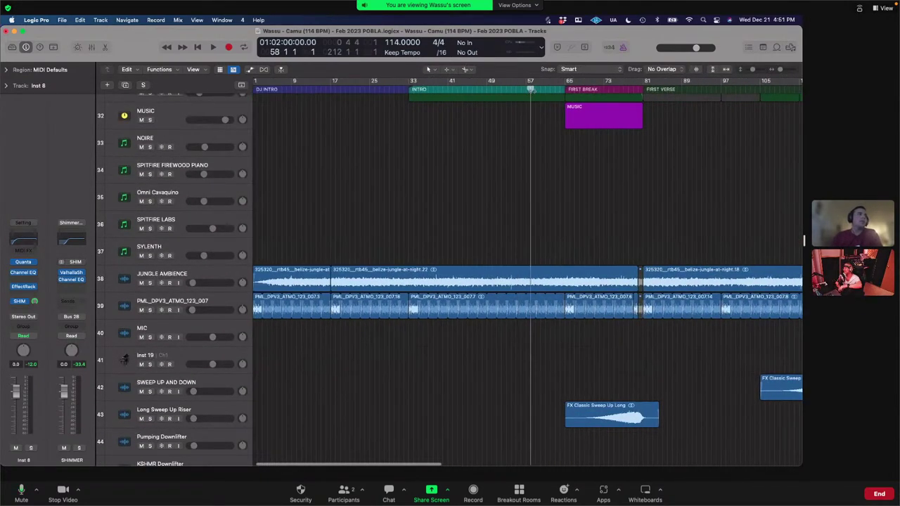
{"action": "left_click_drag", "start_coordinate": [531, 90], "coordinate": [303, 90]}
{"action": "scroll", "coordinate": [440, 218], "scroll_direction": "up", "scroll_amount": 7}
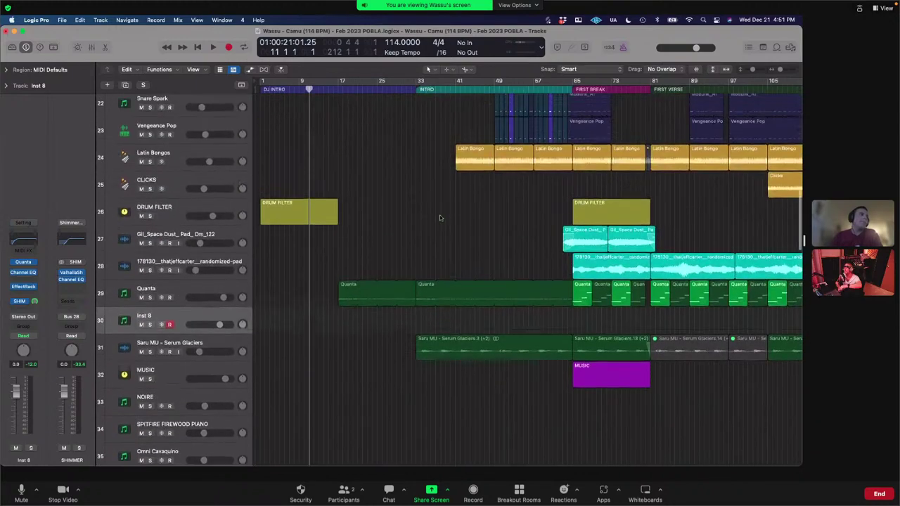
{"action": "scroll", "coordinate": [356, 183], "scroll_direction": "up", "scroll_amount": 5}
{"action": "scroll", "coordinate": [478, 204], "scroll_direction": "down", "scroll_amount": 10}
{"action": "scroll", "coordinate": [477, 206], "scroll_direction": "up", "scroll_amount": 15}
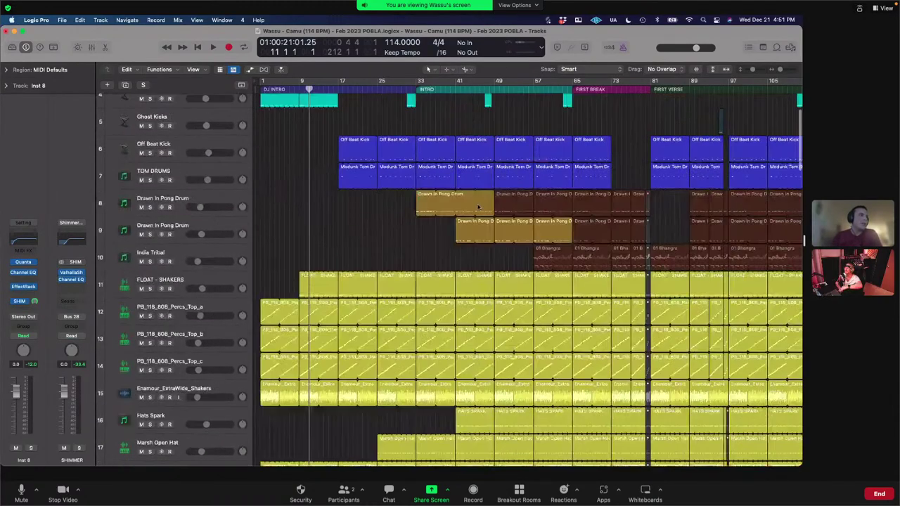
{"action": "scroll", "coordinate": [478, 207], "scroll_direction": "down", "scroll_amount": 20}
Step: Solo audio track 64 and audition it from bar 59 in the Intro, and again from bar 77 in the First Break
{"action": "left_click_drag", "start_coordinate": [315, 84], "coordinate": [543, 153]}
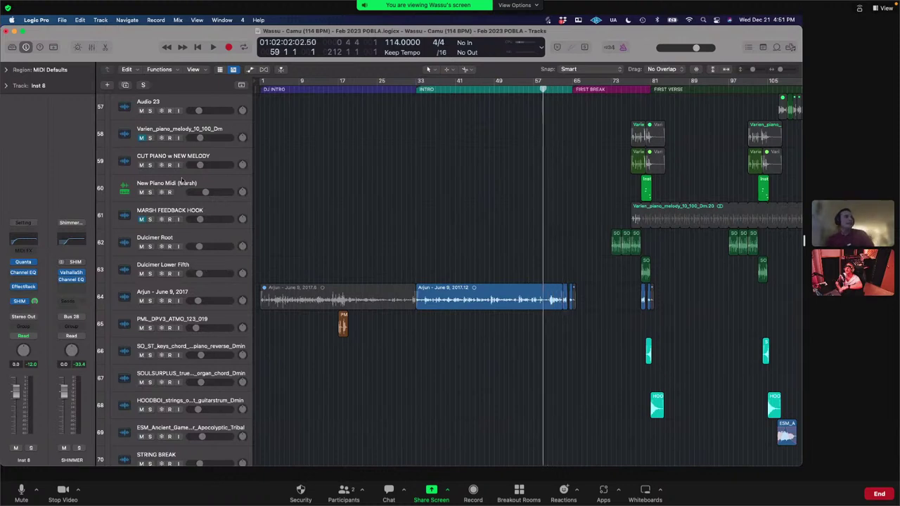
{"action": "left_click", "coordinate": [150, 301]}
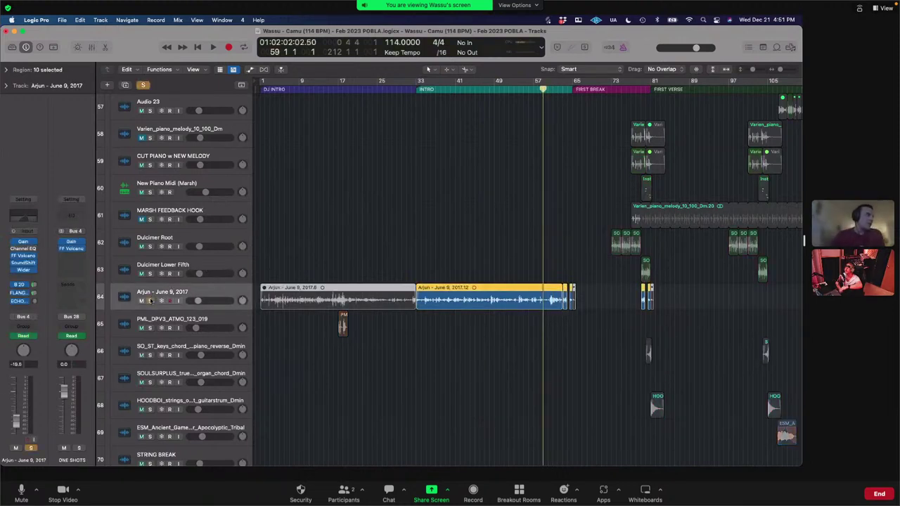
{"action": "key", "text": "space"}
{"action": "scroll", "coordinate": [492, 283], "scroll_direction": "right", "scroll_amount": 3}
{"action": "scroll", "coordinate": [492, 283], "scroll_direction": "right", "scroll_amount": 3}
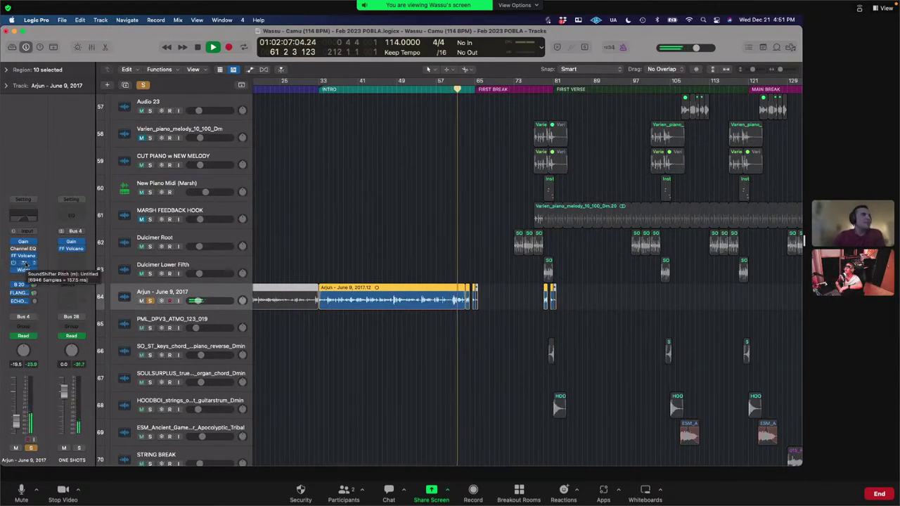
{"action": "scroll", "coordinate": [353, 178], "scroll_direction": "right", "scroll_amount": 3}
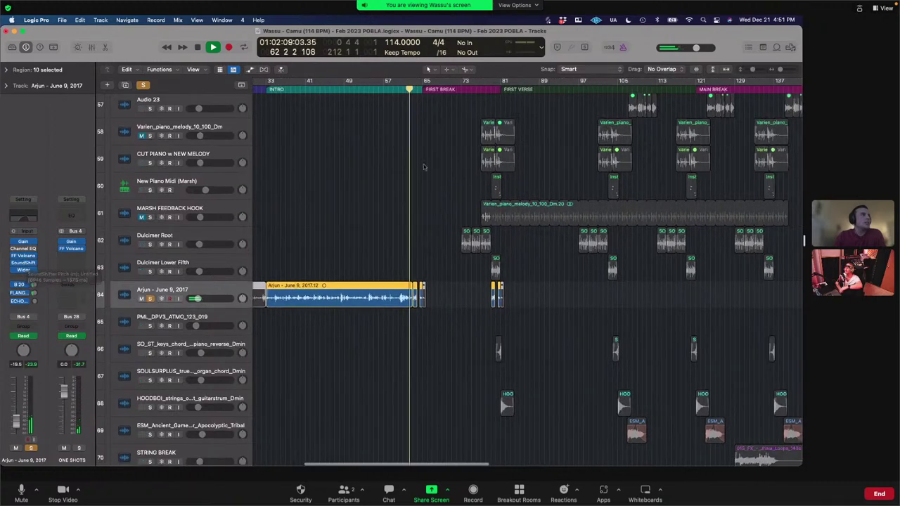
{"action": "left_click", "coordinate": [485, 81]}
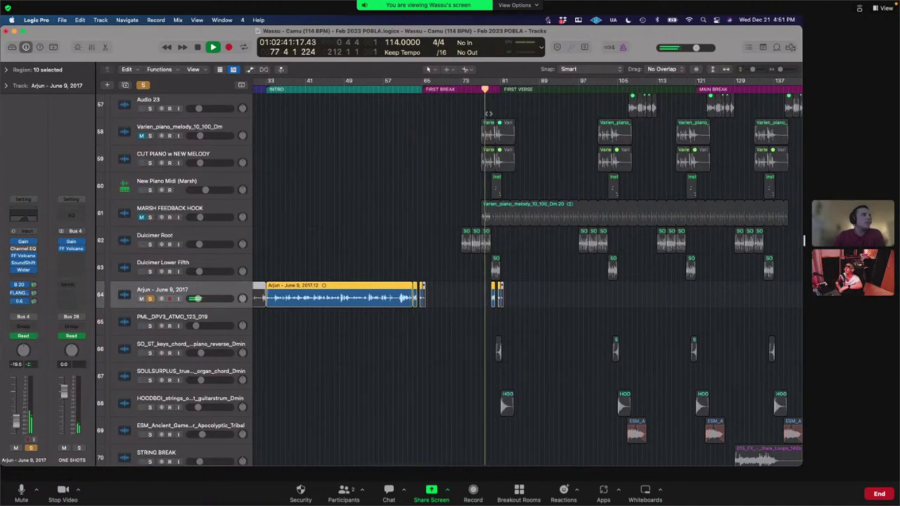
{"action": "scroll", "coordinate": [473, 171], "scroll_direction": "right", "scroll_amount": 5}
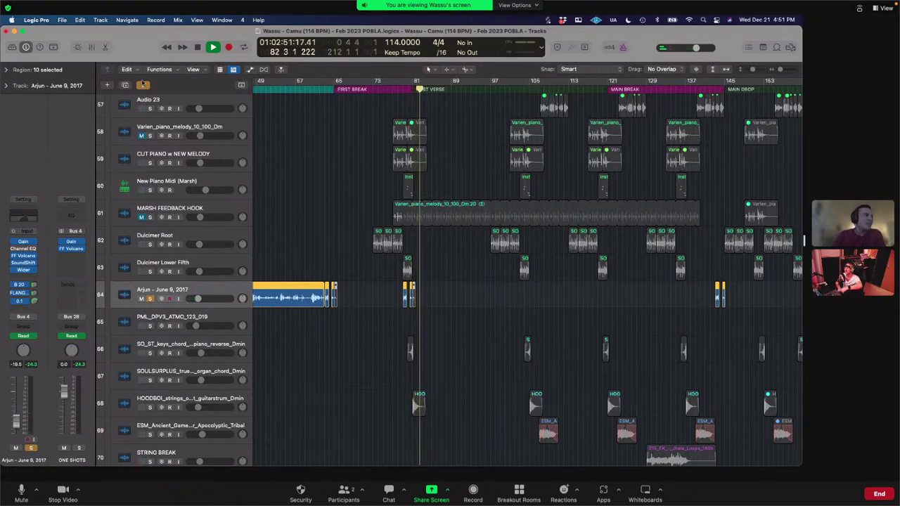
Step: Place the playhead at bar 35 in the Intro and briefly audition the kicks on track 3 in solo
{"action": "scroll", "coordinate": [193, 89], "scroll_direction": "up", "scroll_amount": 10}
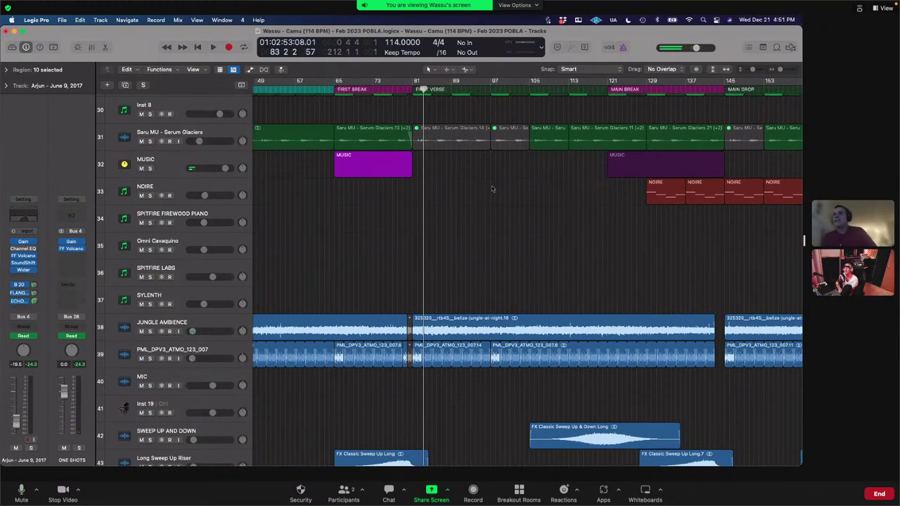
{"action": "scroll", "coordinate": [492, 188], "scroll_direction": "down", "scroll_amount": 6}
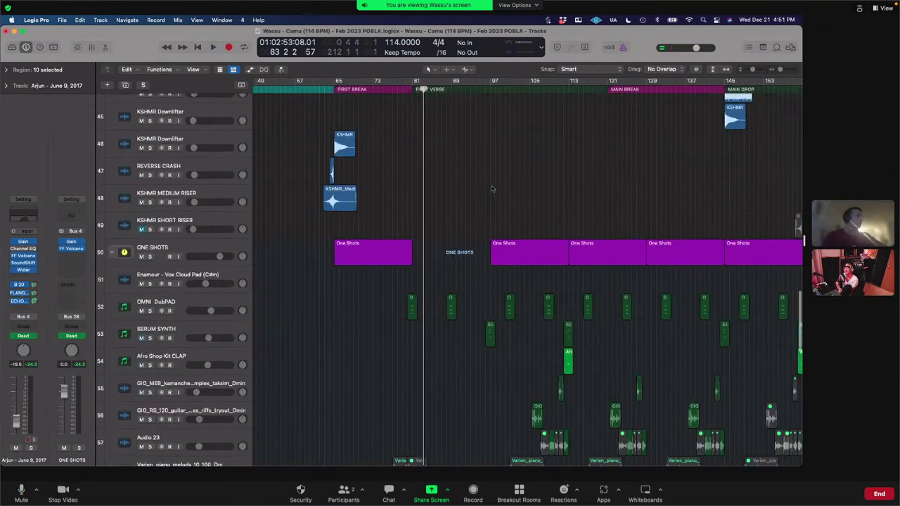
{"action": "scroll", "coordinate": [492, 189], "scroll_direction": "up", "scroll_amount": 9}
{"action": "scroll", "coordinate": [491, 186], "scroll_direction": "up", "scroll_amount": 3}
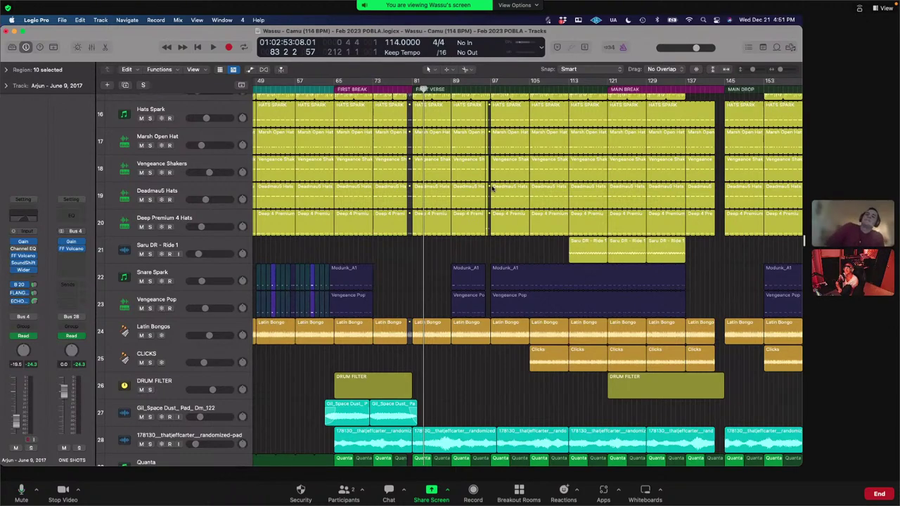
{"action": "scroll", "coordinate": [494, 181], "scroll_direction": "up", "scroll_amount": 9}
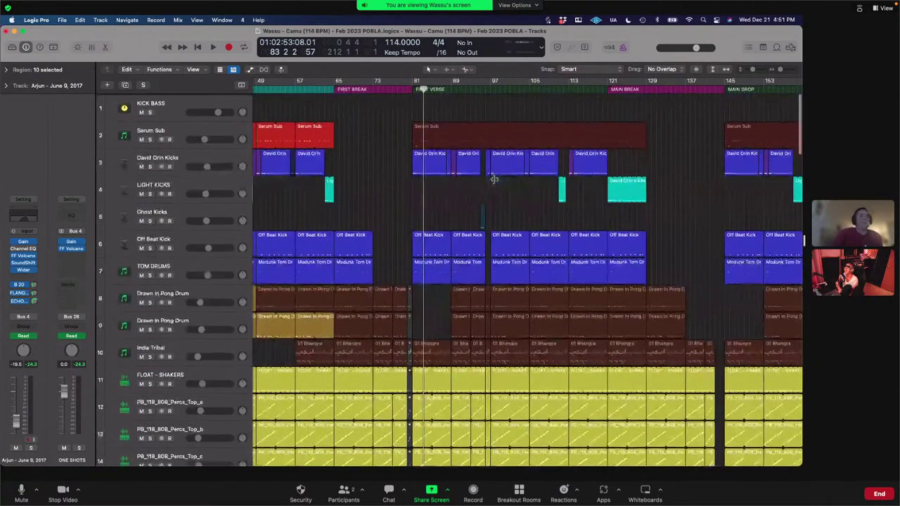
{"action": "key", "text": "Return"}
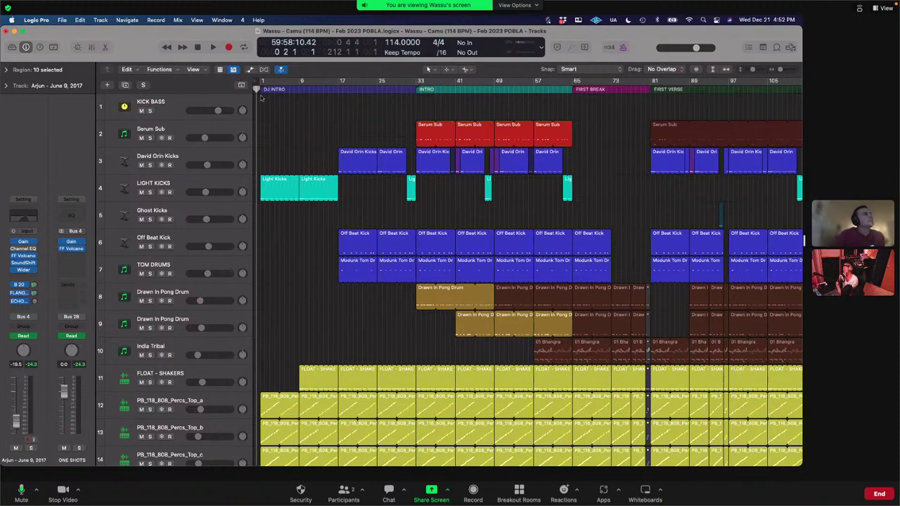
{"action": "left_click_drag", "start_coordinate": [258, 89], "coordinate": [426, 89]}
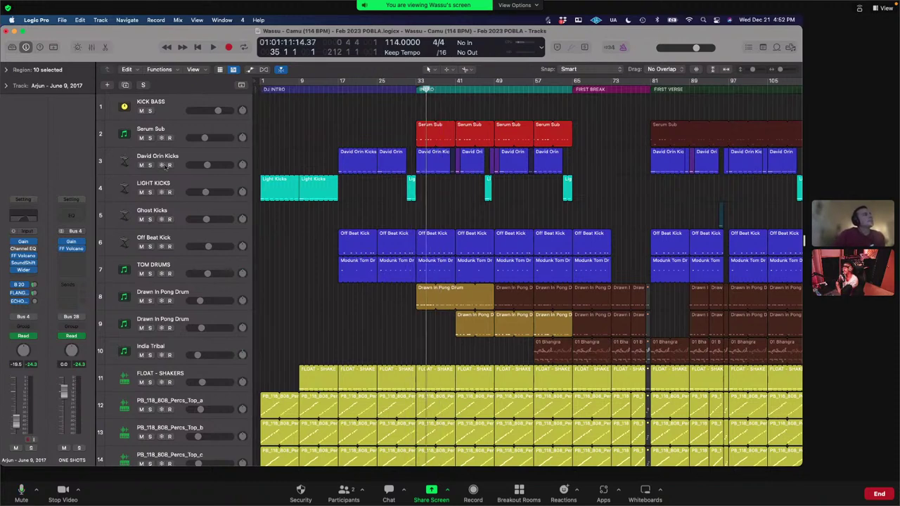
{"action": "left_click", "coordinate": [149, 166]}
{"action": "key", "text": "space"}
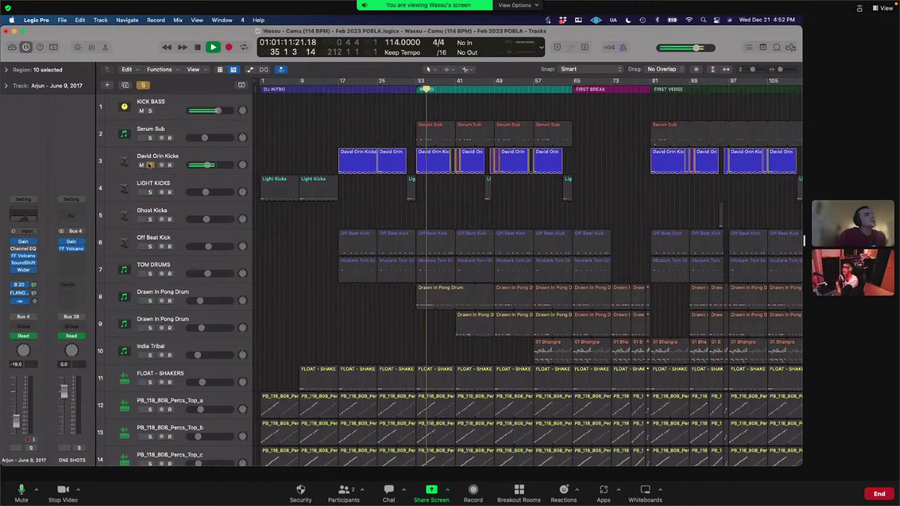
{"action": "key", "text": "space"}
{"action": "left_click", "coordinate": [149, 166]}
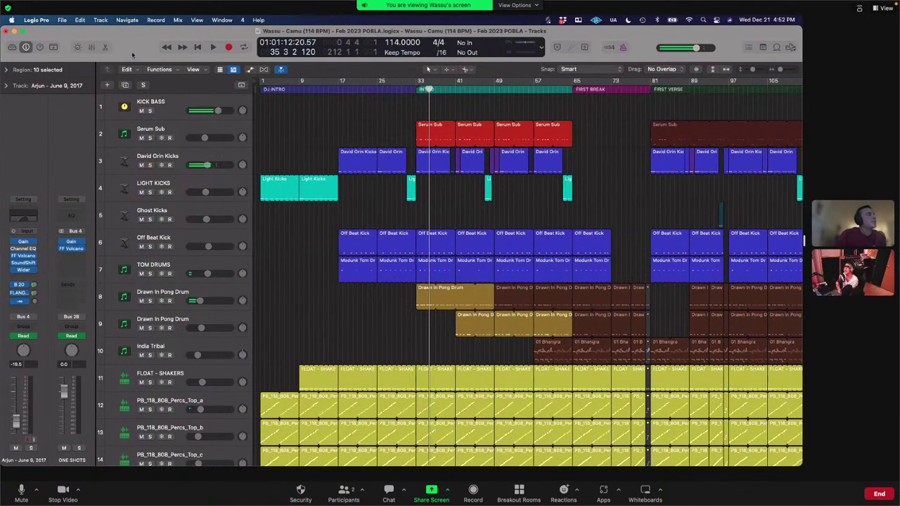
Step: Bring up the Open dialog and look through the project files in the Logic folder
{"action": "left_click", "coordinate": [62, 20]}
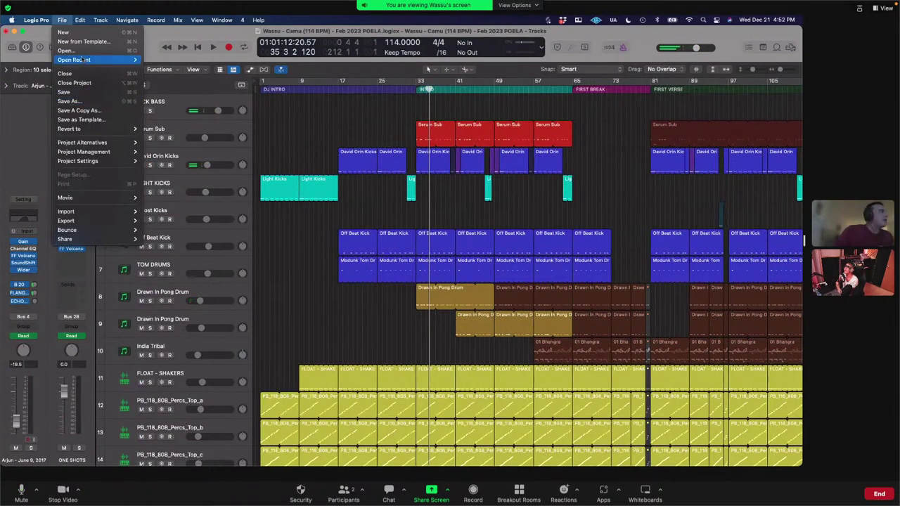
{"action": "left_click", "coordinate": [79, 52]}
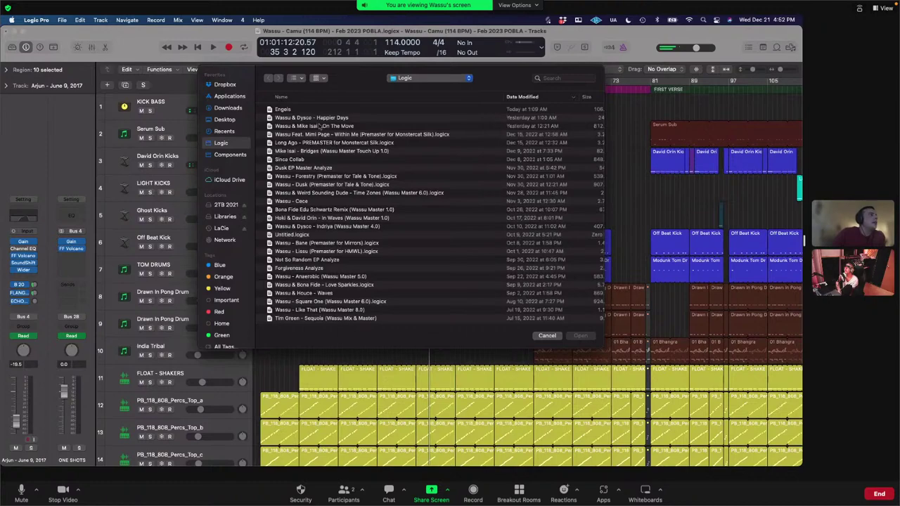
{"action": "scroll", "coordinate": [435, 158], "scroll_direction": "up", "scroll_amount": 2}
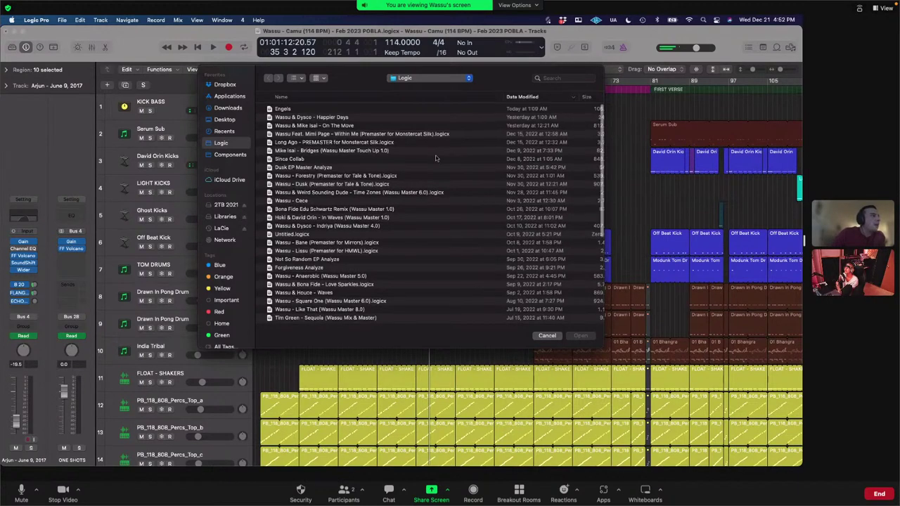
{"action": "scroll", "coordinate": [436, 159], "scroll_direction": "down", "scroll_amount": 3}
{"action": "scroll", "coordinate": [436, 158], "scroll_direction": "up", "scroll_amount": 3}
{"action": "scroll", "coordinate": [435, 159], "scroll_direction": "down", "scroll_amount": 3}
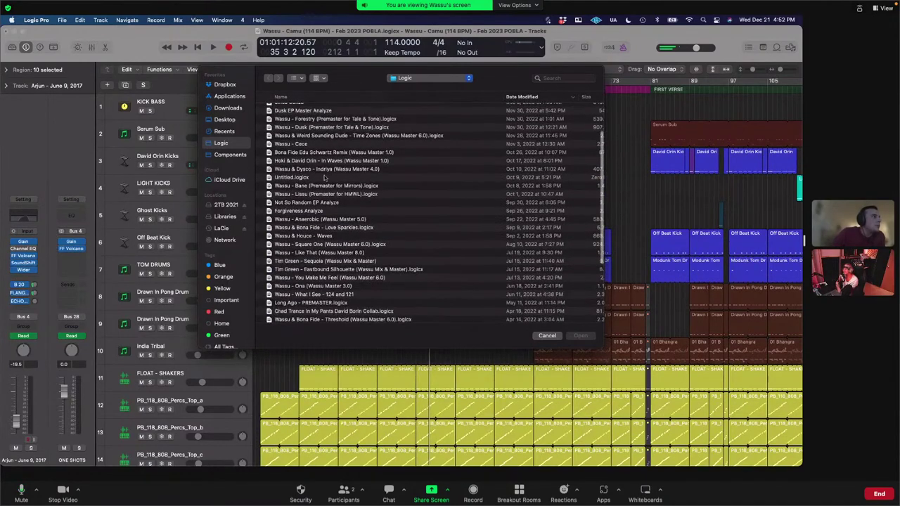
{"action": "scroll", "coordinate": [324, 161], "scroll_direction": "down", "scroll_amount": 5}
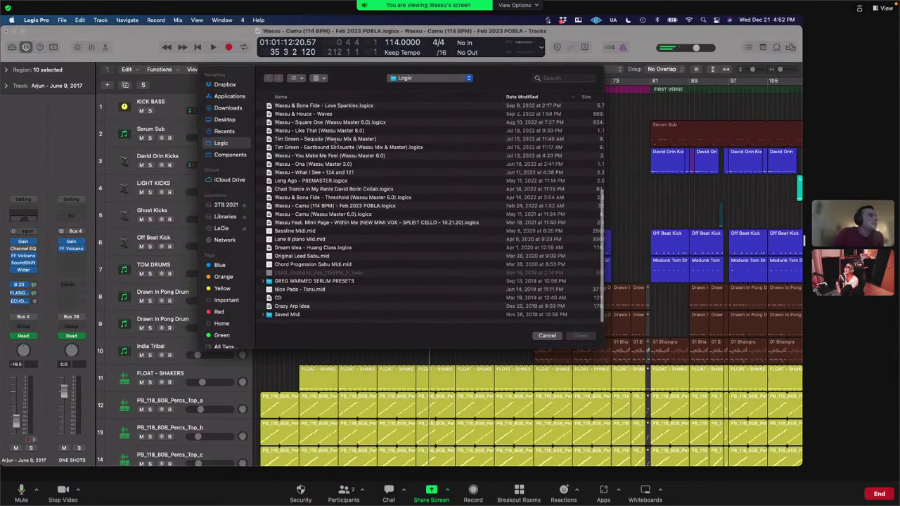
Step: Search for "love sparkles", open the Wassu & Bona Fide - Love Sparkles.logicx project, and dismiss the MetricAB missing-files alert
{"action": "left_click", "coordinate": [562, 77]}
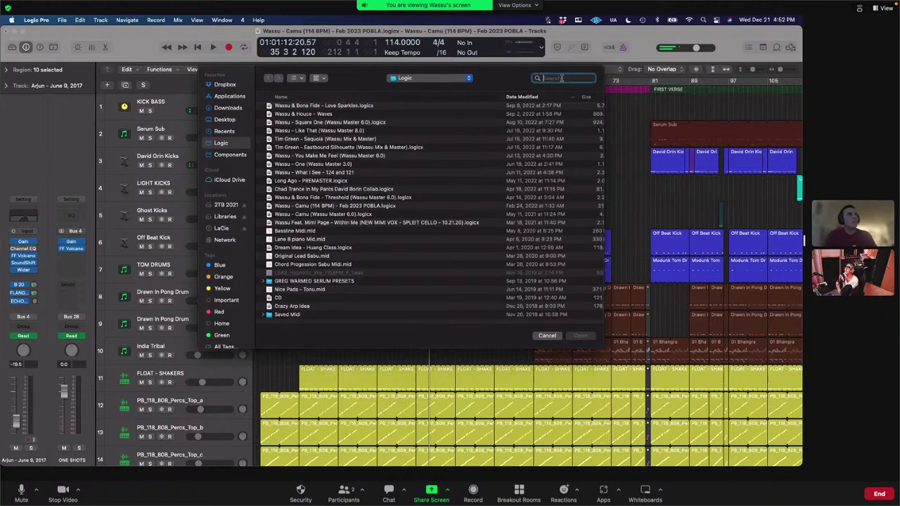
{"action": "type", "text": "love sparkles"}
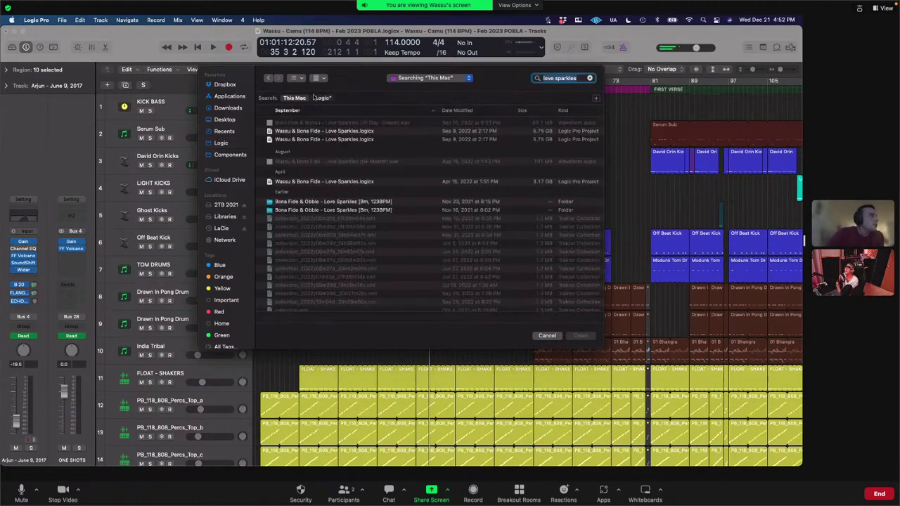
{"action": "left_click", "coordinate": [323, 132]}
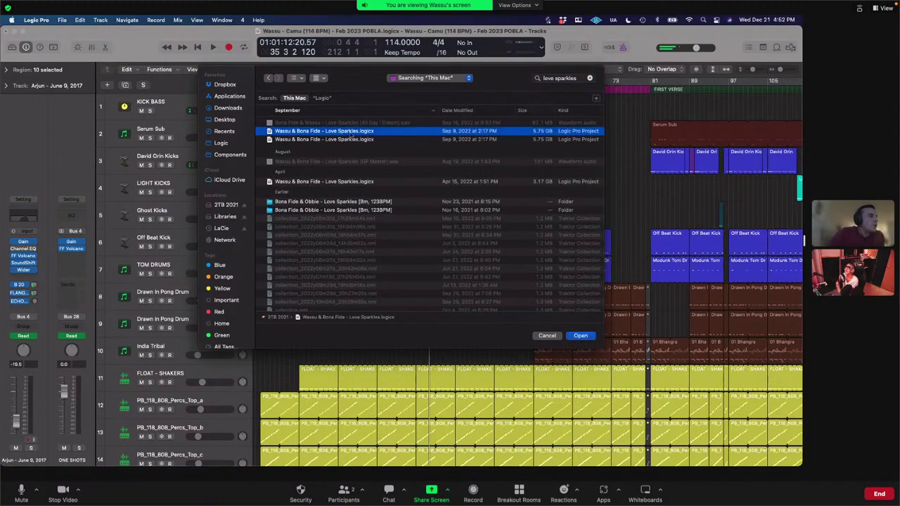
{"action": "left_click", "coordinate": [351, 139]}
{"action": "left_click", "coordinate": [580, 336]}
{"action": "left_click", "coordinate": [430, 196]}
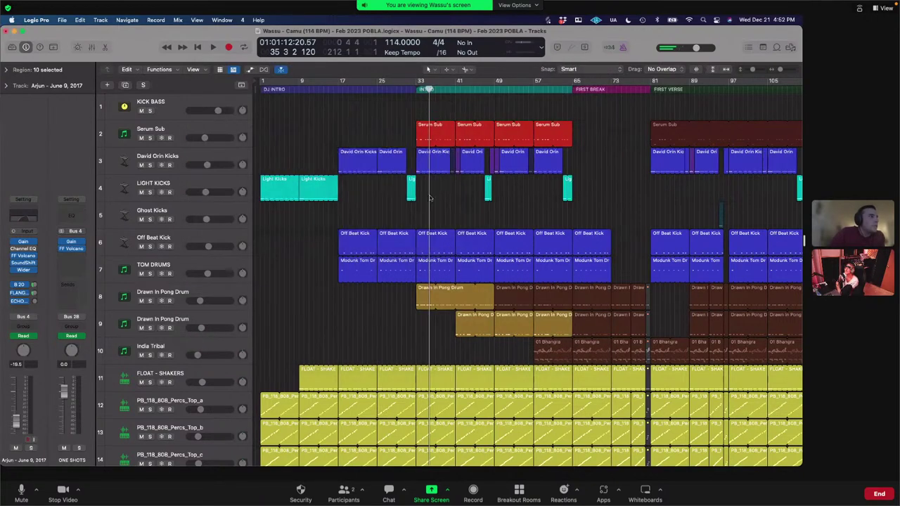
{"action": "left_click", "coordinate": [419, 213]}
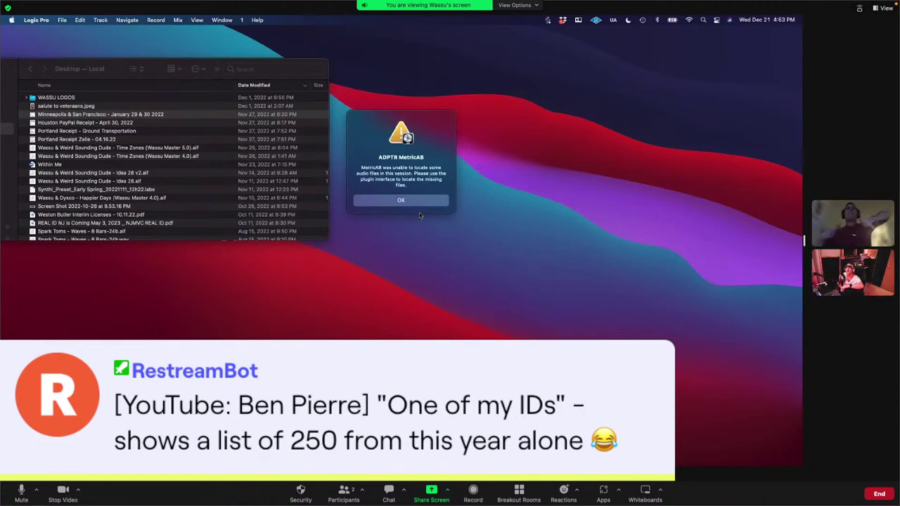
{"action": "left_click", "coordinate": [420, 202]}
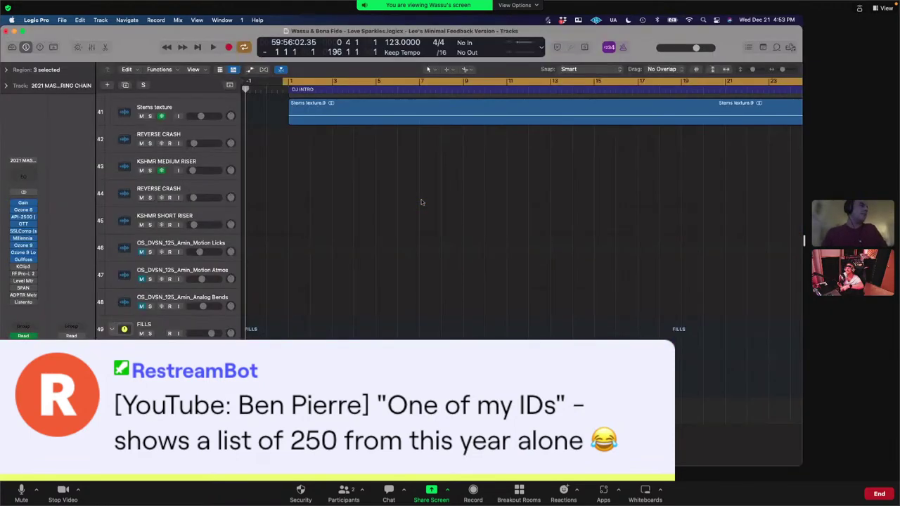
Step: Place the playhead at bar 3 of the DJ Intro and fit the whole song's timeline into view, starting from the top track
{"action": "left_click_drag", "start_coordinate": [246, 90], "coordinate": [348, 90]}
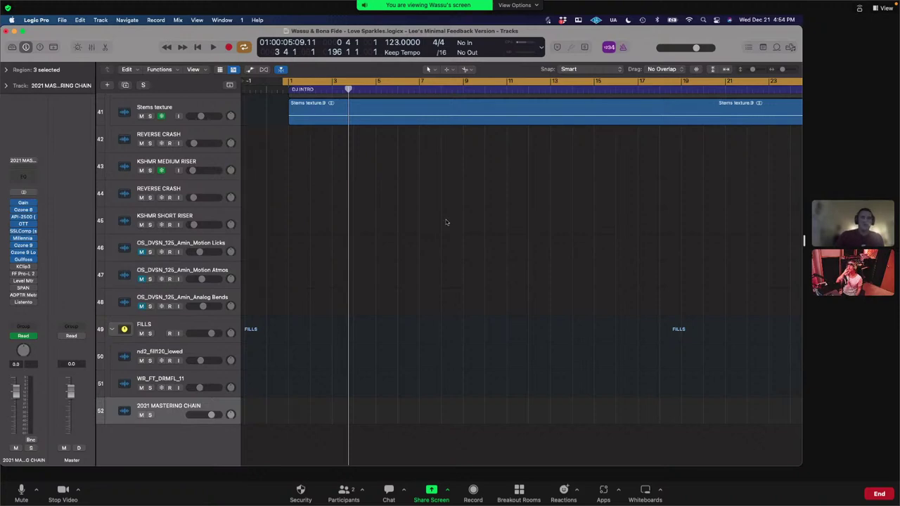
{"action": "scroll", "coordinate": [445, 222], "scroll_direction": "up", "scroll_amount": 10}
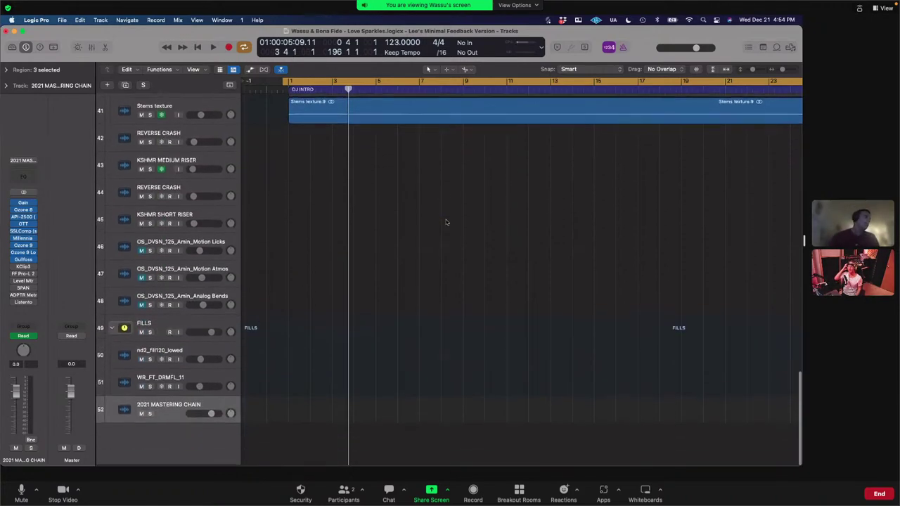
{"action": "scroll", "coordinate": [511, 170], "scroll_direction": "up", "scroll_amount": 8}
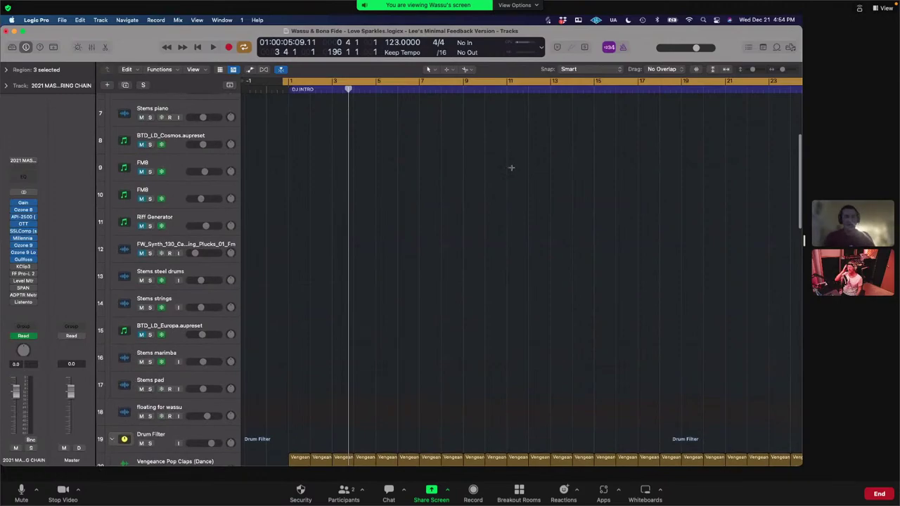
{"action": "key", "text": "super+Left"}
{"action": "key", "text": "super+Left"}
{"action": "key", "text": "super+Left"}
{"action": "key", "text": "super+Left"}
{"action": "key", "text": "super+Left"}
{"action": "key", "text": "super+Left"}
{"action": "scroll", "coordinate": [511, 170], "scroll_direction": "up", "scroll_amount": 3}
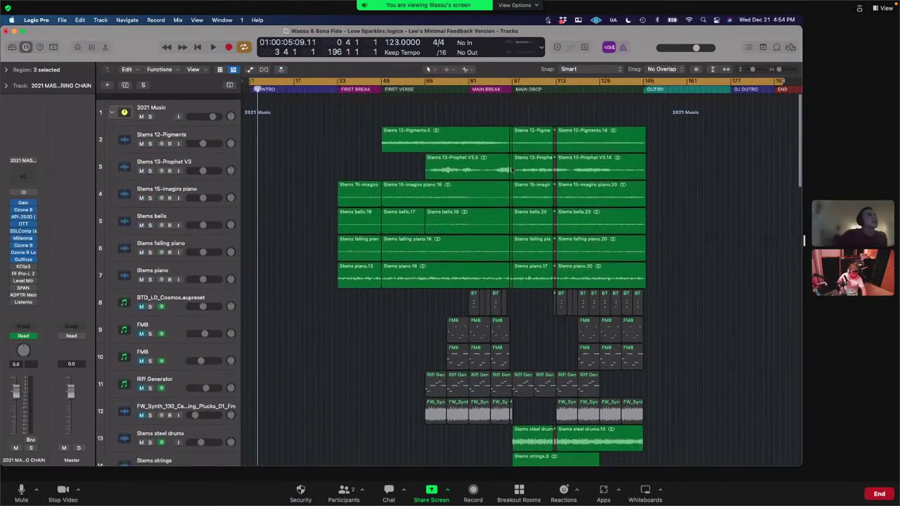
Step: Look over the drum, bass and FX tracks, select the Filter Kick Loop track, and briefly start playback from bar 3
{"action": "scroll", "coordinate": [511, 170], "scroll_direction": "down", "scroll_amount": 12}
{"action": "scroll", "coordinate": [511, 170], "scroll_direction": "down", "scroll_amount": 9}
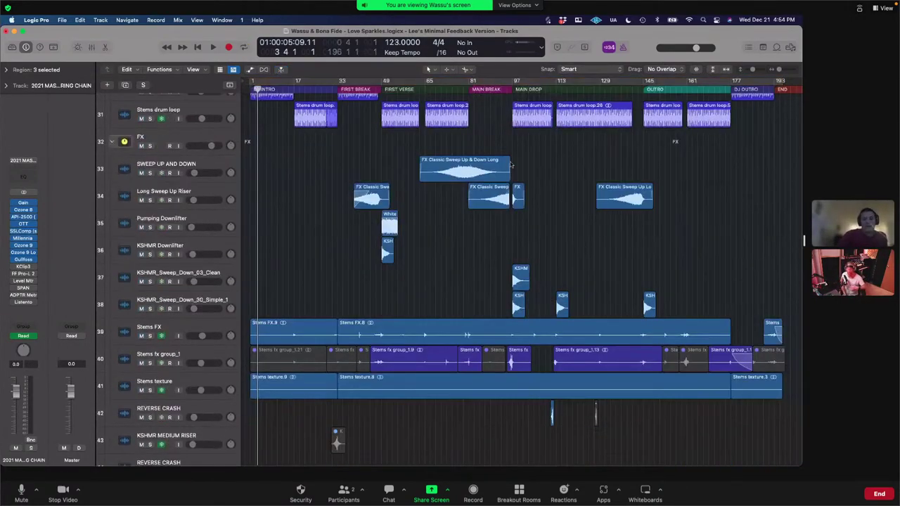
{"action": "scroll", "coordinate": [459, 176], "scroll_direction": "up", "scroll_amount": 6}
{"action": "scroll", "coordinate": [459, 175], "scroll_direction": "up", "scroll_amount": 3}
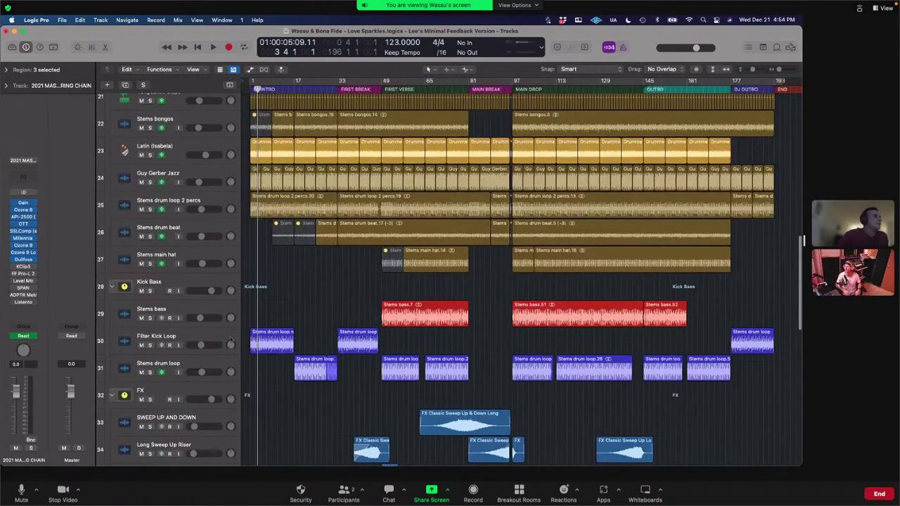
{"action": "left_click", "coordinate": [180, 336]}
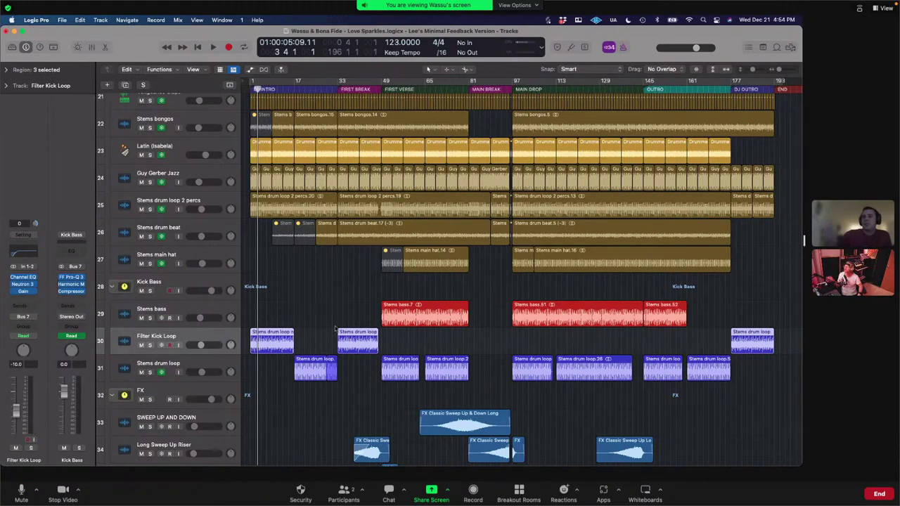
{"action": "key", "text": "space"}
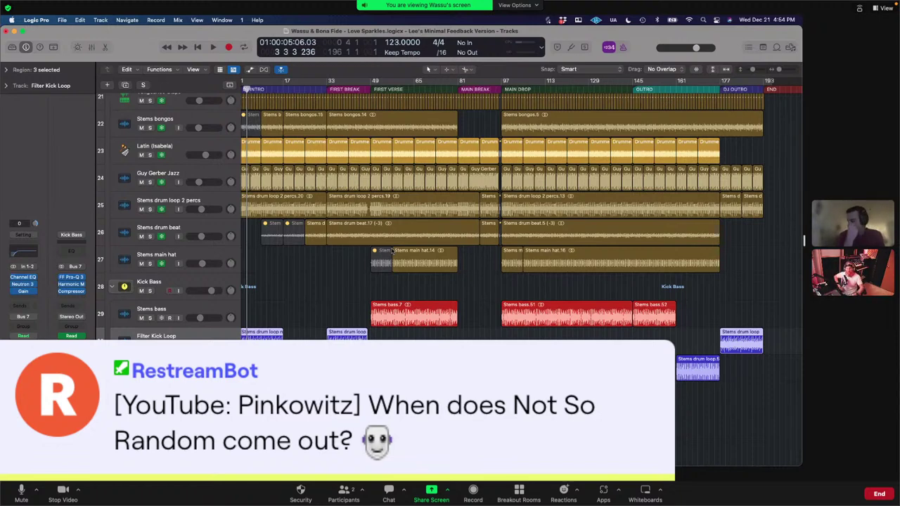
{"action": "scroll", "coordinate": [383, 251], "scroll_direction": "left", "scroll_amount": 1}
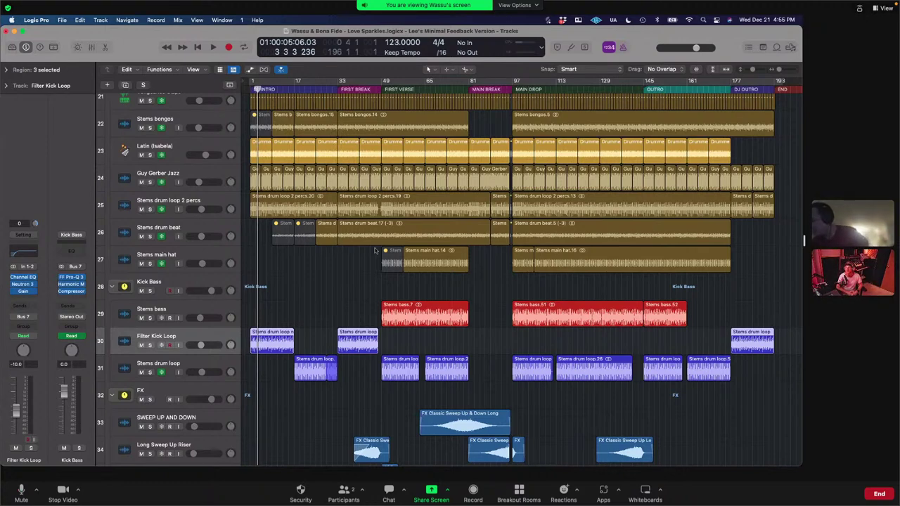
Step: Play the DJ Intro from bar 3 and select the 2021 MASTERING CHAIN track to show its plug-ins
{"action": "scroll", "coordinate": [375, 250], "scroll_direction": "down", "scroll_amount": 5}
{"action": "key", "text": "space"}
{"action": "scroll", "coordinate": [185, 440], "scroll_direction": "down", "scroll_amount": 10}
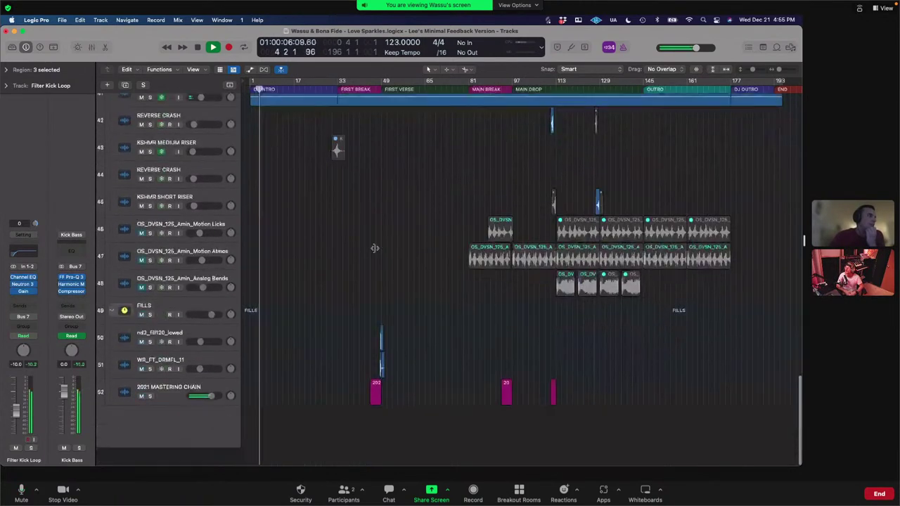
{"action": "left_click", "coordinate": [179, 413]}
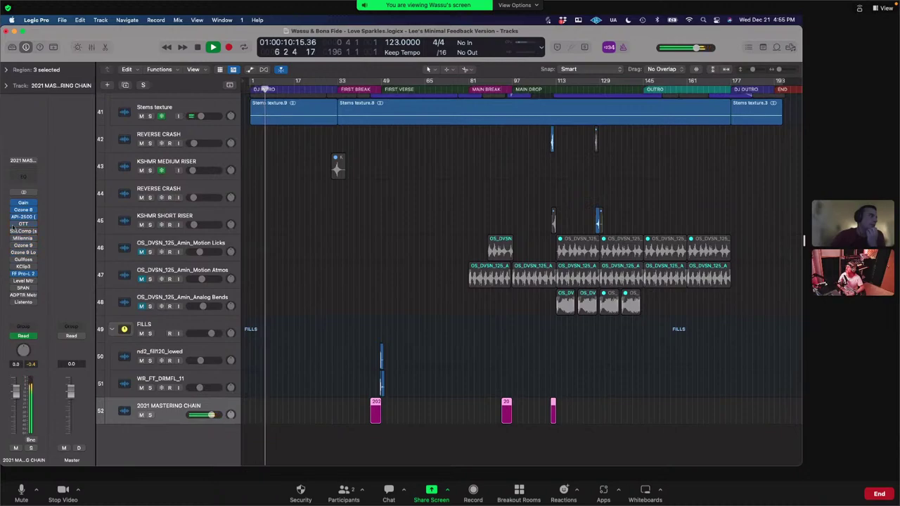
Step: Audition the Filter Kick Loop track in solo during the DJ Intro, and return to the full mix
{"action": "scroll", "coordinate": [229, 209], "scroll_direction": "up", "scroll_amount": 15}
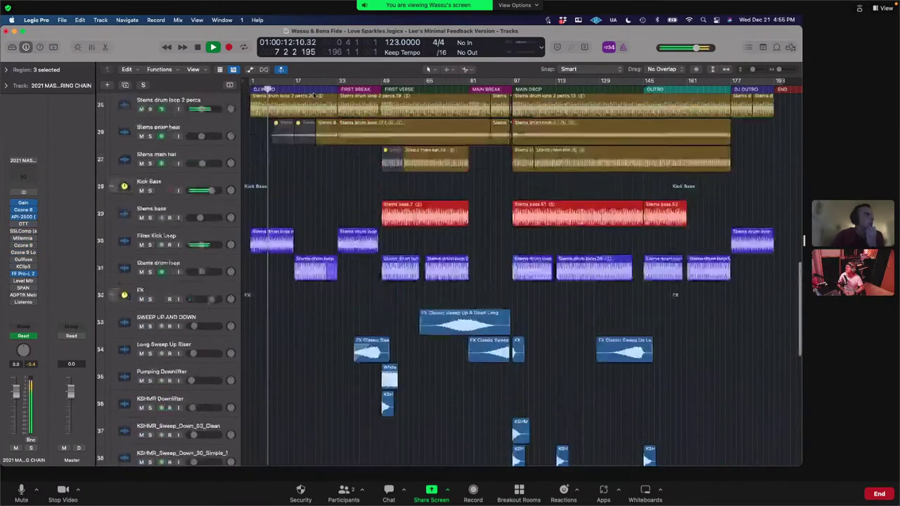
{"action": "scroll", "coordinate": [156, 302], "scroll_direction": "down", "scroll_amount": 4}
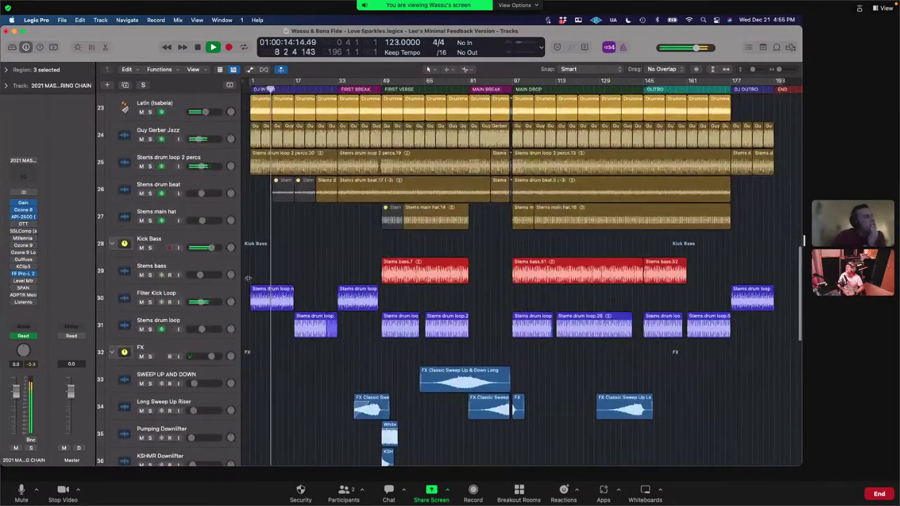
{"action": "left_click", "coordinate": [151, 302]}
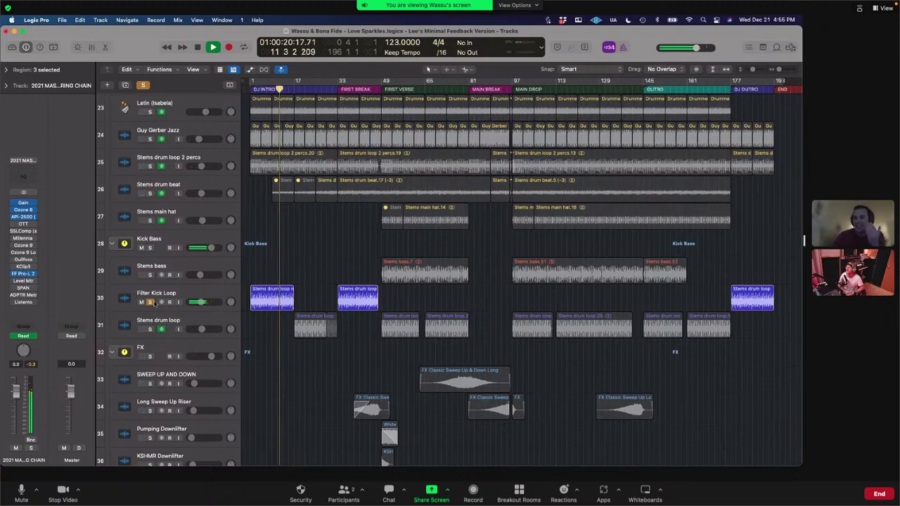
{"action": "left_click", "coordinate": [150, 302]}
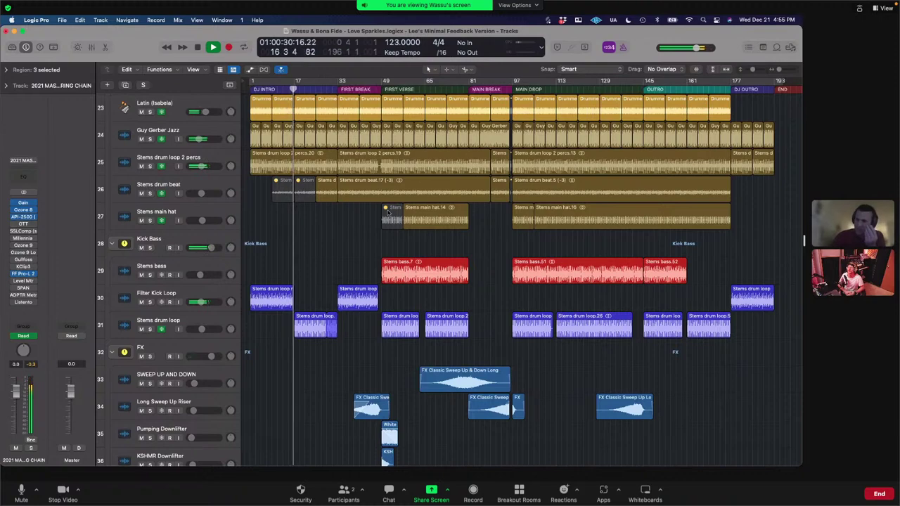
Step: Inspect the Neutron 3 Transient Shaper on the Filter Kick Loop track, checking both bands and the low band's Sustain, and close it
{"action": "left_click", "coordinate": [184, 298]}
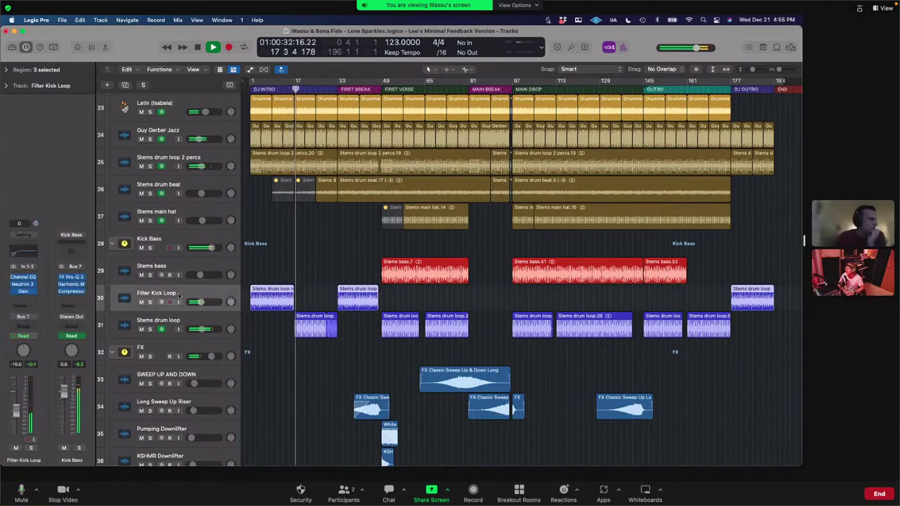
{"action": "left_click", "coordinate": [23, 283]}
{"action": "key", "text": "space"}
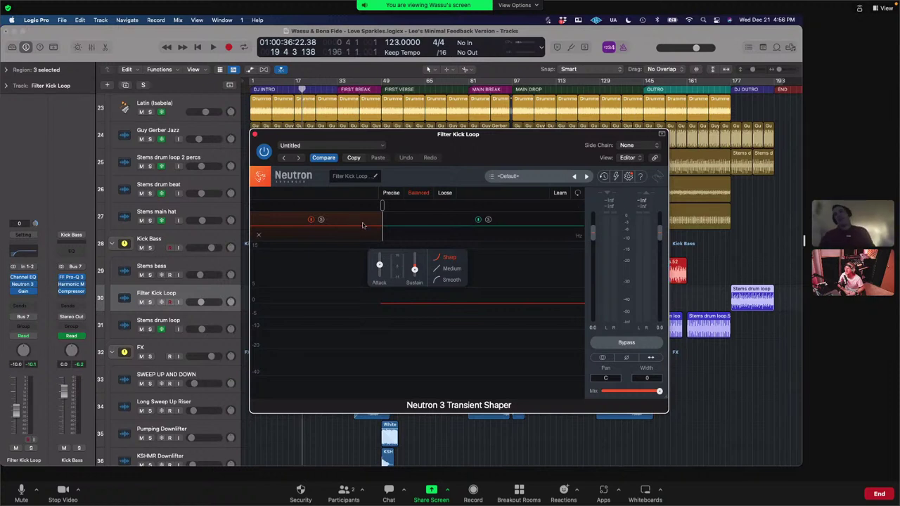
{"action": "left_click", "coordinate": [463, 229]}
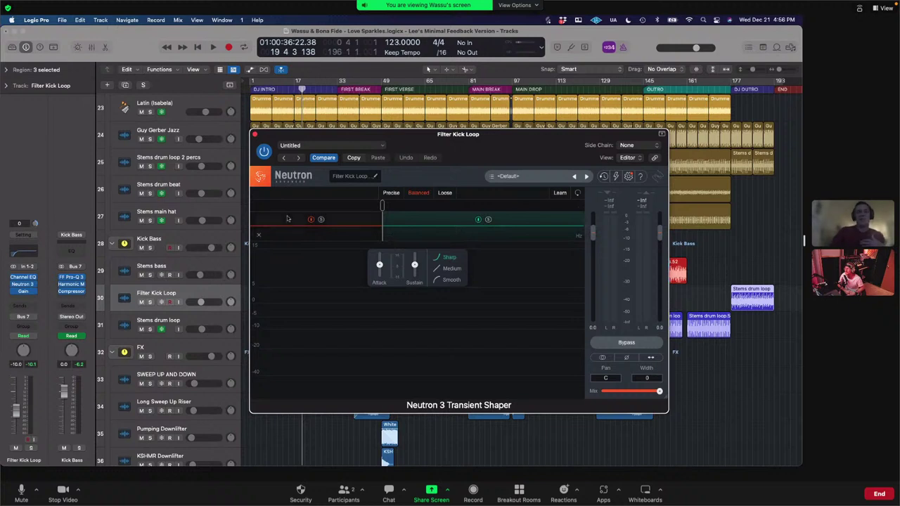
{"action": "left_click", "coordinate": [327, 232]}
{"action": "mouse_move", "coordinate": [415, 270]}
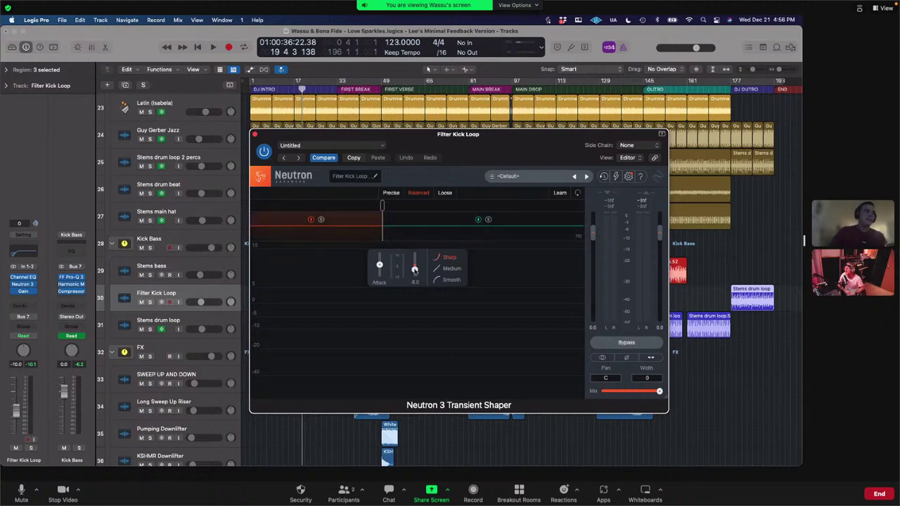
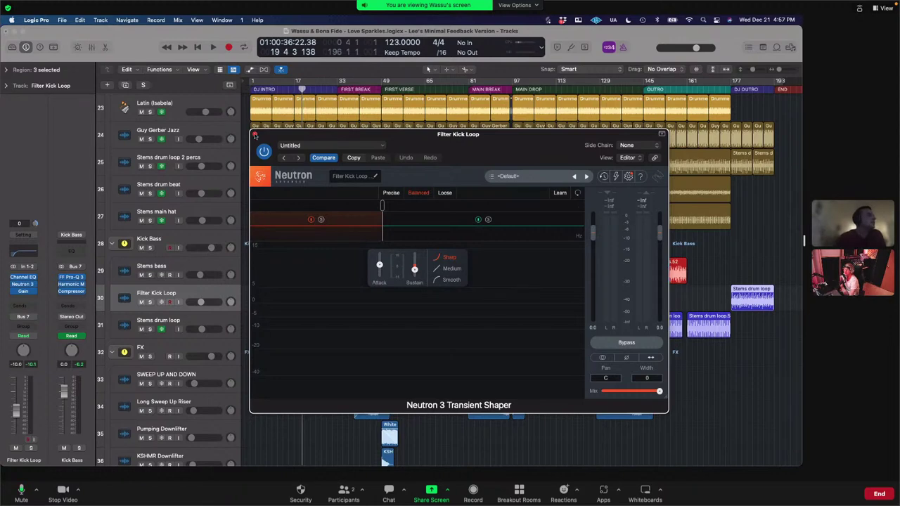
{"action": "left_click", "coordinate": [255, 134]}
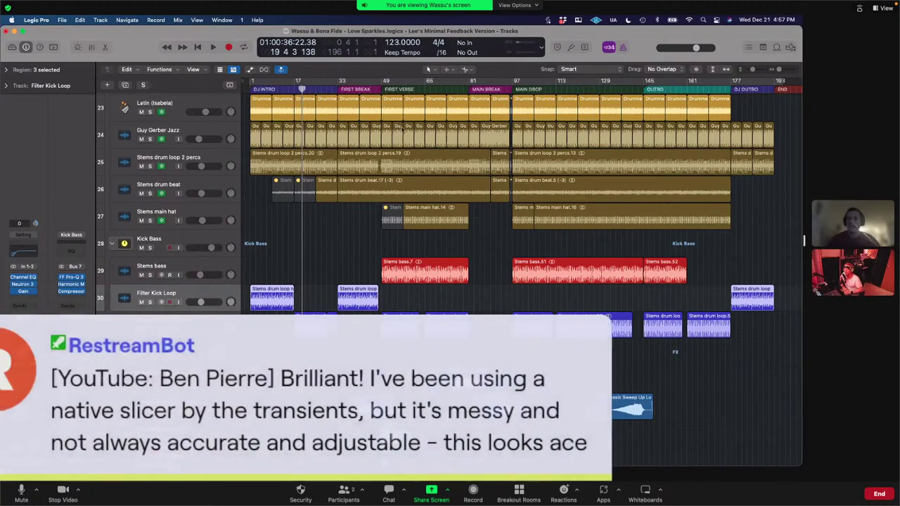
Step: Place the playhead at bar 46 near the end of the First Break and look through the tracks down to the fills
{"action": "left_click_drag", "start_coordinate": [301, 91], "coordinate": [372, 90]}
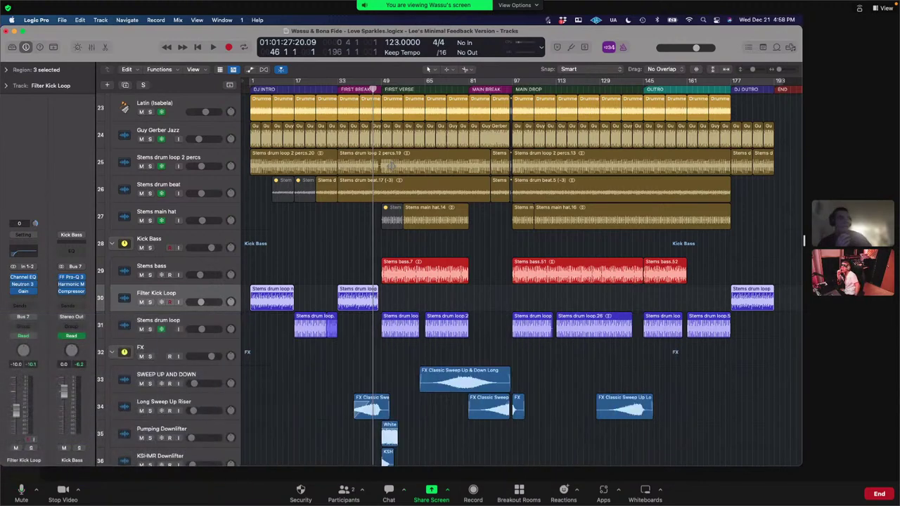
{"action": "scroll", "coordinate": [411, 212], "scroll_direction": "down", "scroll_amount": 1}
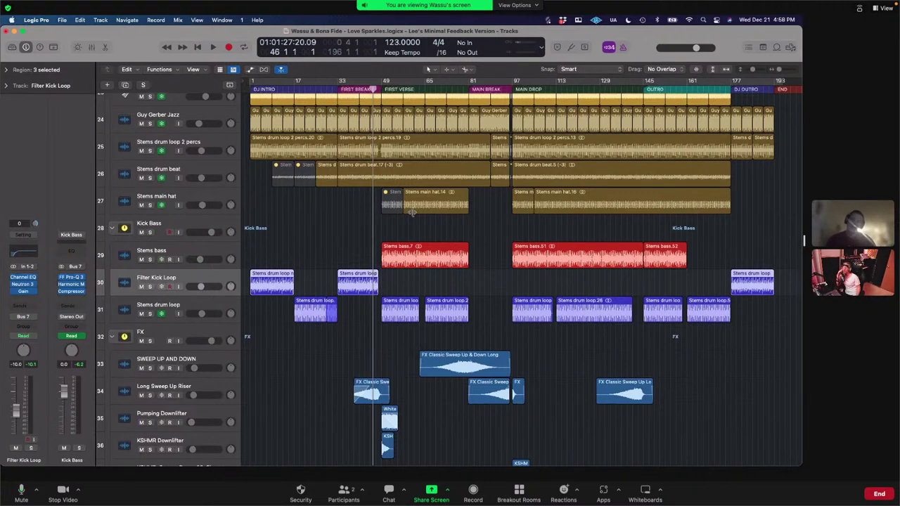
{"action": "scroll", "coordinate": [411, 212], "scroll_direction": "up", "scroll_amount": 10}
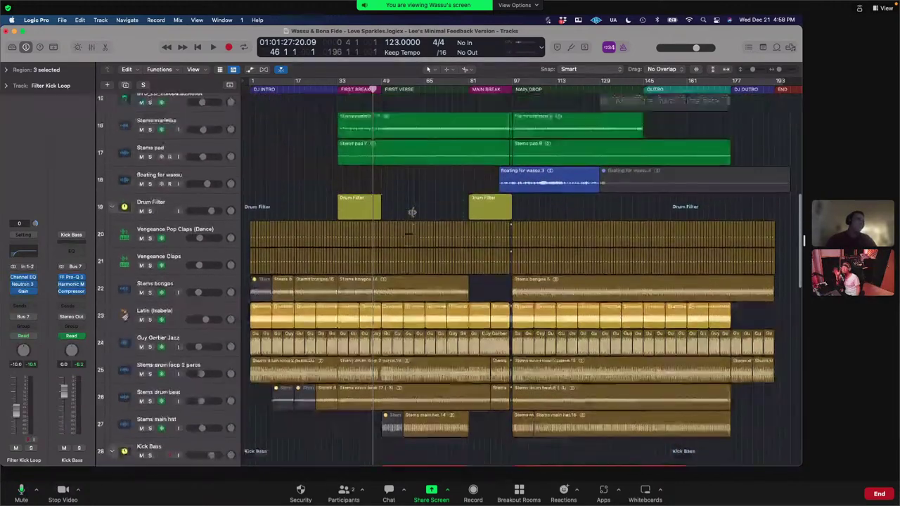
{"action": "scroll", "coordinate": [411, 211], "scroll_direction": "down", "scroll_amount": 15}
{"action": "scroll", "coordinate": [410, 205], "scroll_direction": "down", "scroll_amount": 10}
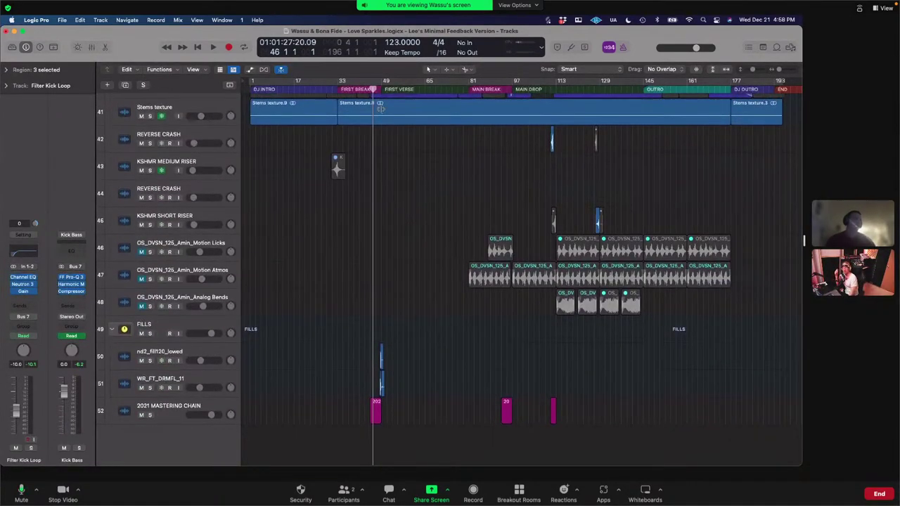
Step: Move the playhead to bar 44, select the FILLS track stack, and audition the transition from the First Break into the First Verse
{"action": "left_click_drag", "start_coordinate": [373, 89], "coordinate": [367, 88]}
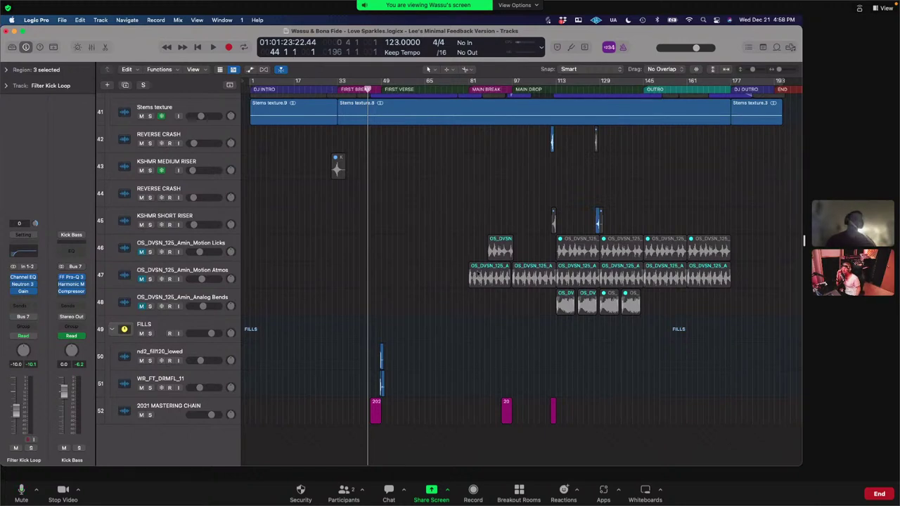
{"action": "key", "text": "space"}
{"action": "key", "text": "space"}
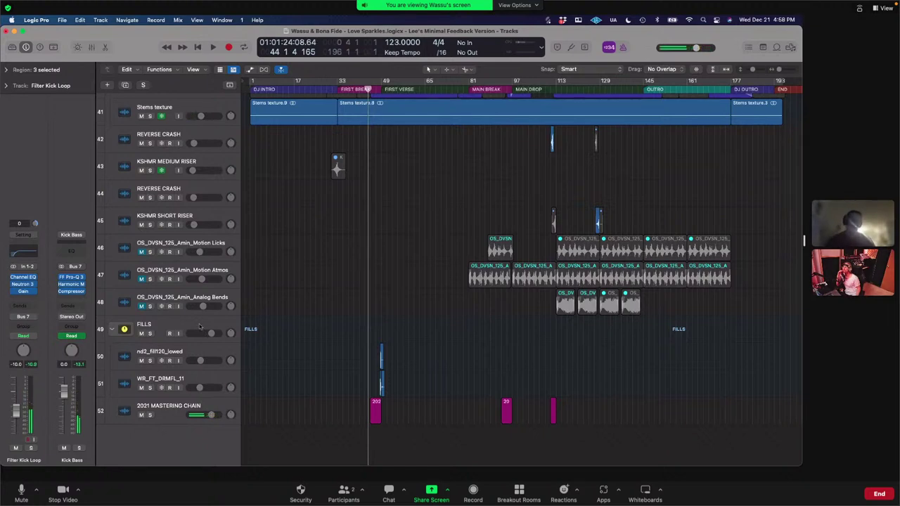
{"action": "left_click", "coordinate": [135, 325]}
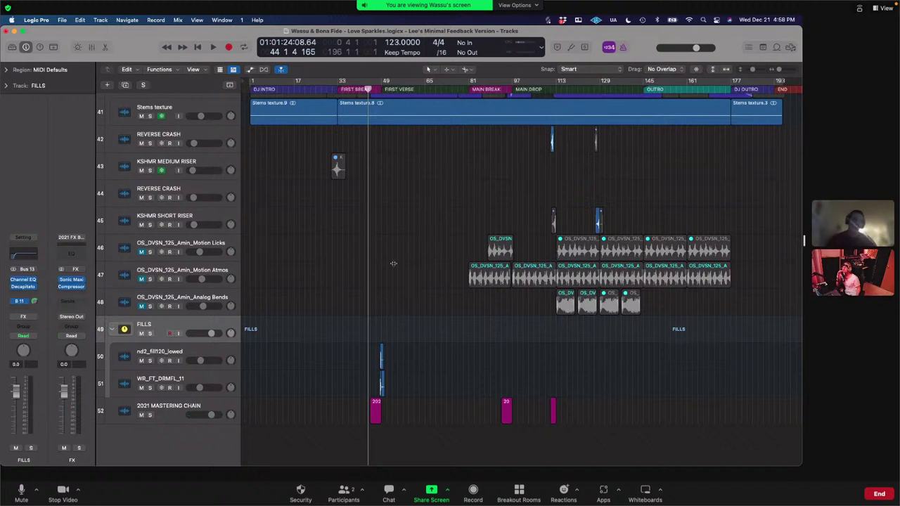
{"action": "key", "text": "space"}
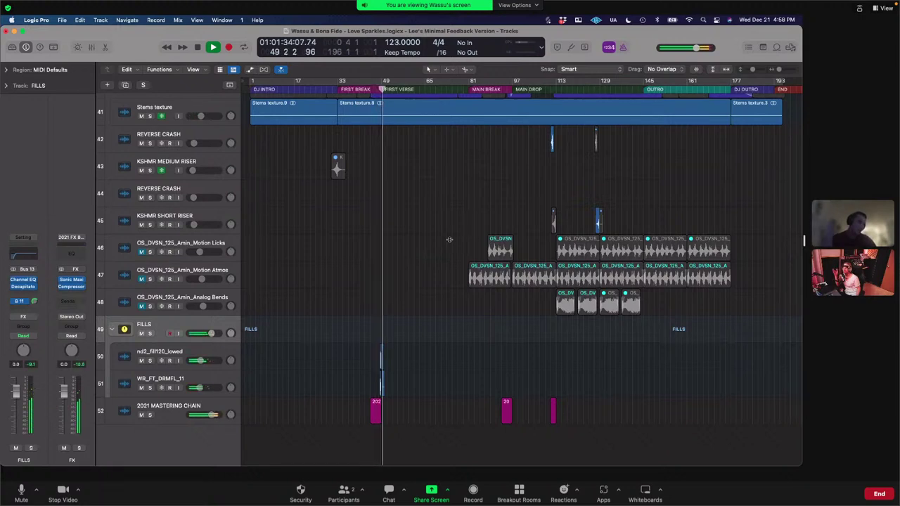
Step: Examine the music, drum and Kick Bass tracks across the arrangement while the First Verse plays
{"action": "scroll", "coordinate": [485, 225], "scroll_direction": "up", "scroll_amount": 15}
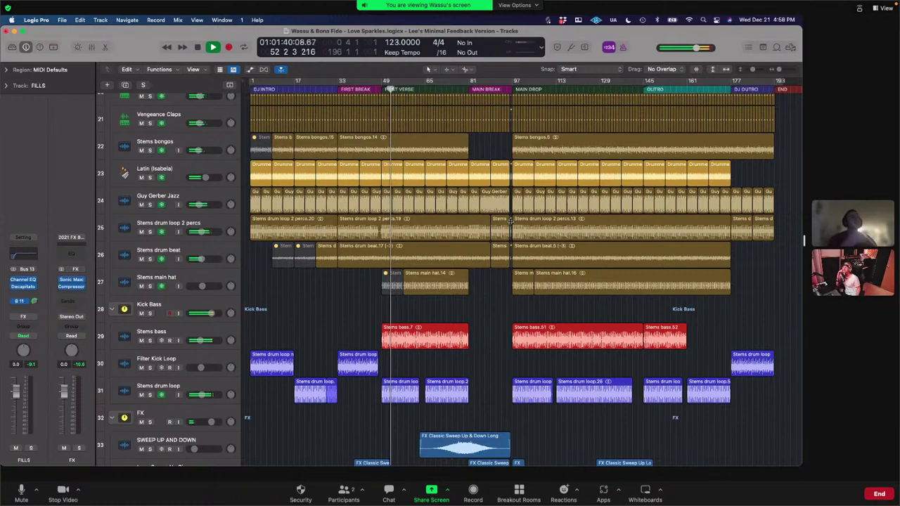
{"action": "scroll", "coordinate": [513, 274], "scroll_direction": "up", "scroll_amount": 3}
{"action": "scroll", "coordinate": [510, 222], "scroll_direction": "up", "scroll_amount": 5}
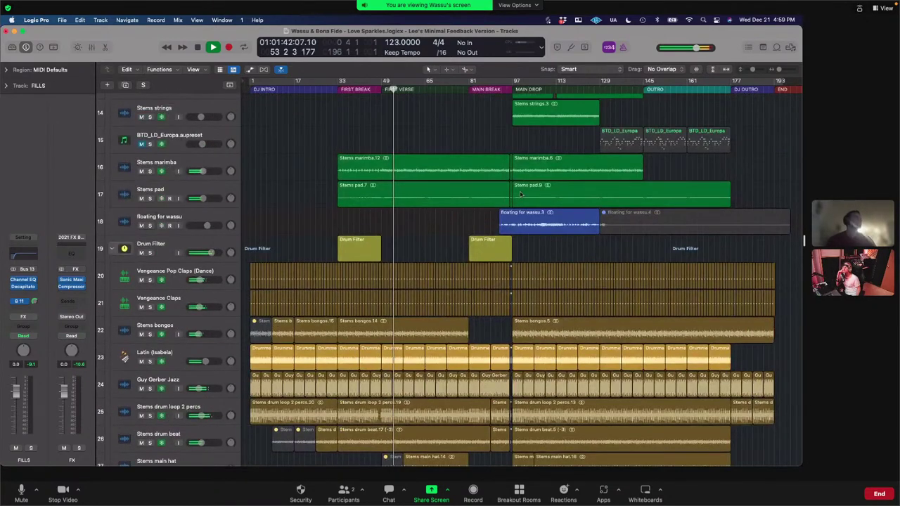
{"action": "scroll", "coordinate": [520, 194], "scroll_direction": "up", "scroll_amount": 7}
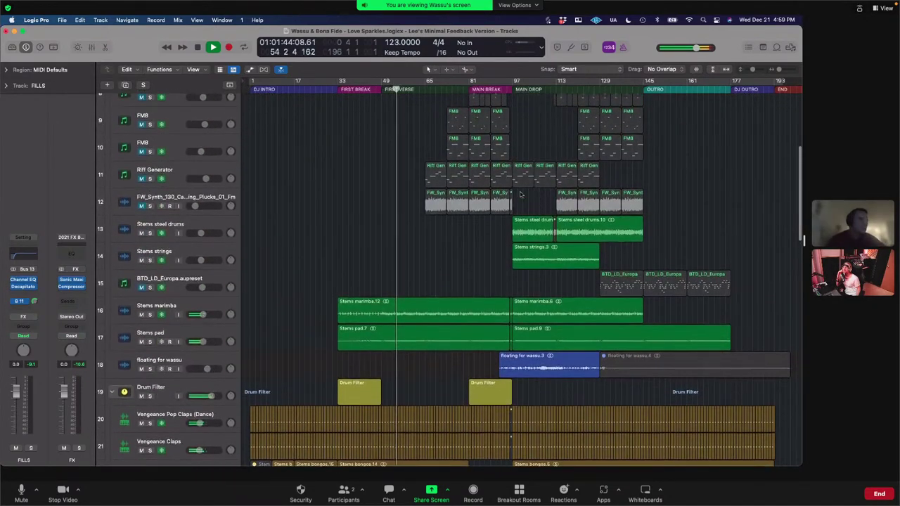
{"action": "scroll", "coordinate": [520, 194], "scroll_direction": "up", "scroll_amount": 7}
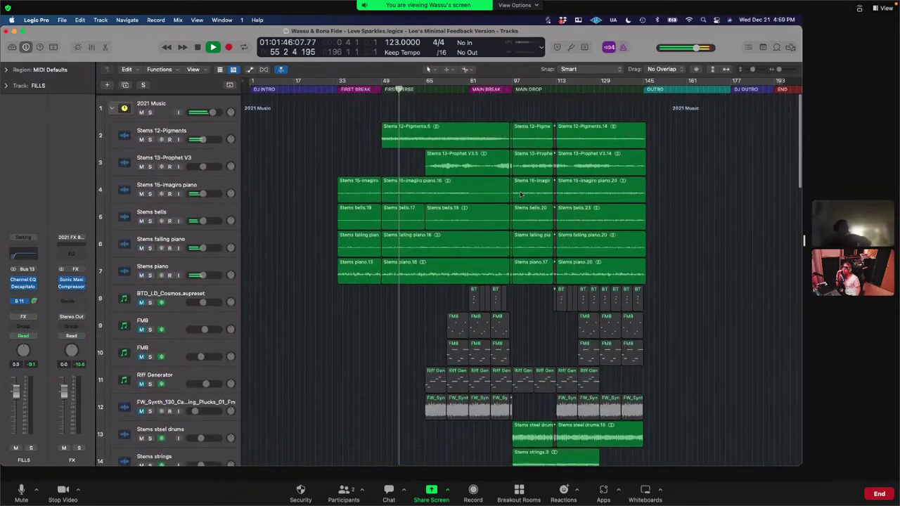
{"action": "scroll", "coordinate": [520, 194], "scroll_direction": "down", "scroll_amount": 2}
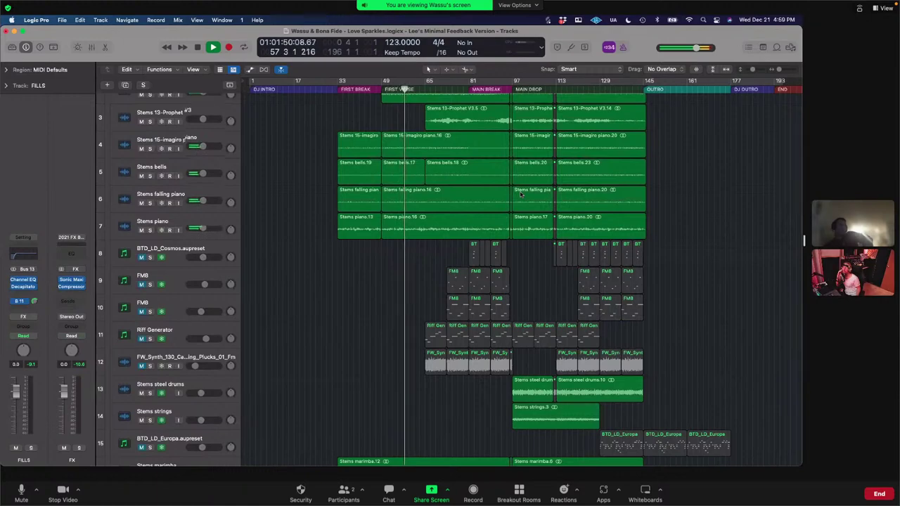
{"action": "scroll", "coordinate": [521, 194], "scroll_direction": "down", "scroll_amount": 8}
{"action": "scroll", "coordinate": [520, 194], "scroll_direction": "down", "scroll_amount": 8}
{"action": "scroll", "coordinate": [520, 194], "scroll_direction": "down", "scroll_amount": 2}
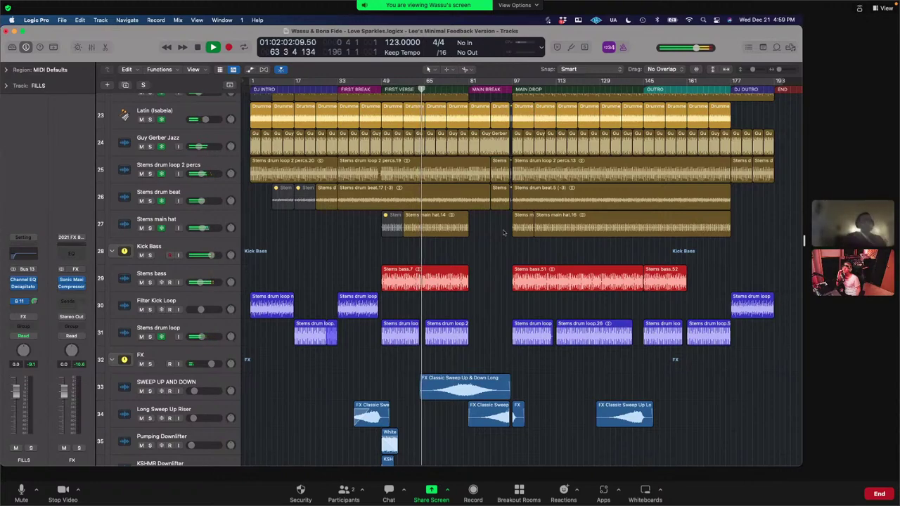
Step: Look through the 2021 Music stack from its first track down to the FX tracks while the First Verse plays
{"action": "scroll", "coordinate": [503, 233], "scroll_direction": "up", "scroll_amount": 15}
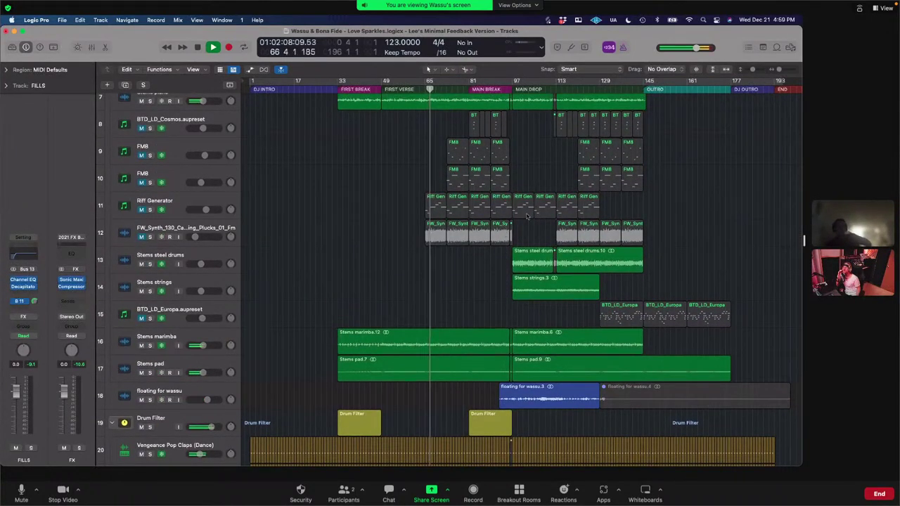
{"action": "scroll", "coordinate": [526, 196], "scroll_direction": "up", "scroll_amount": 2}
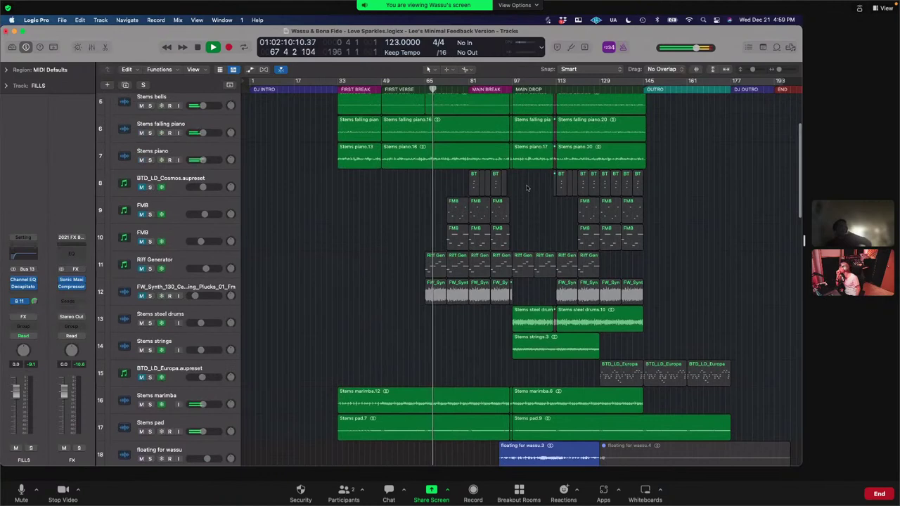
{"action": "scroll", "coordinate": [527, 188], "scroll_direction": "up", "scroll_amount": 4}
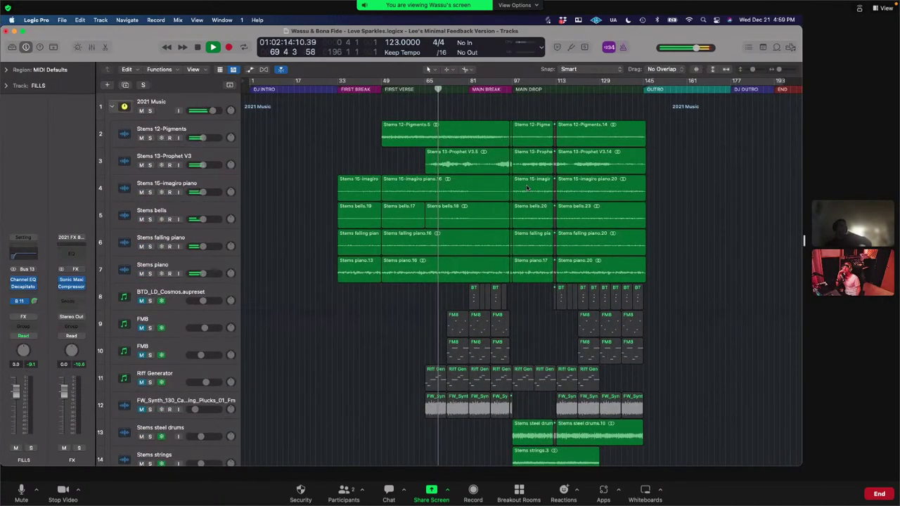
{"action": "scroll", "coordinate": [526, 187], "scroll_direction": "down", "scroll_amount": 15}
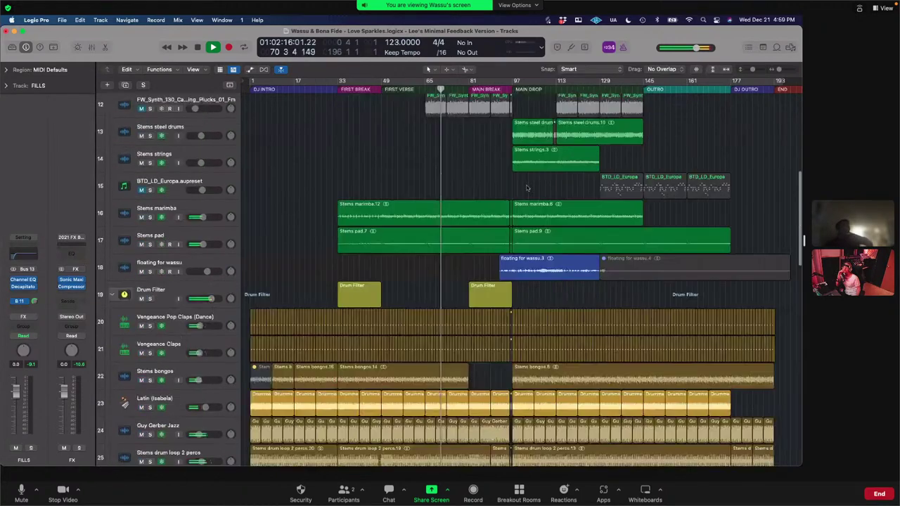
{"action": "scroll", "coordinate": [527, 188], "scroll_direction": "down", "scroll_amount": 6}
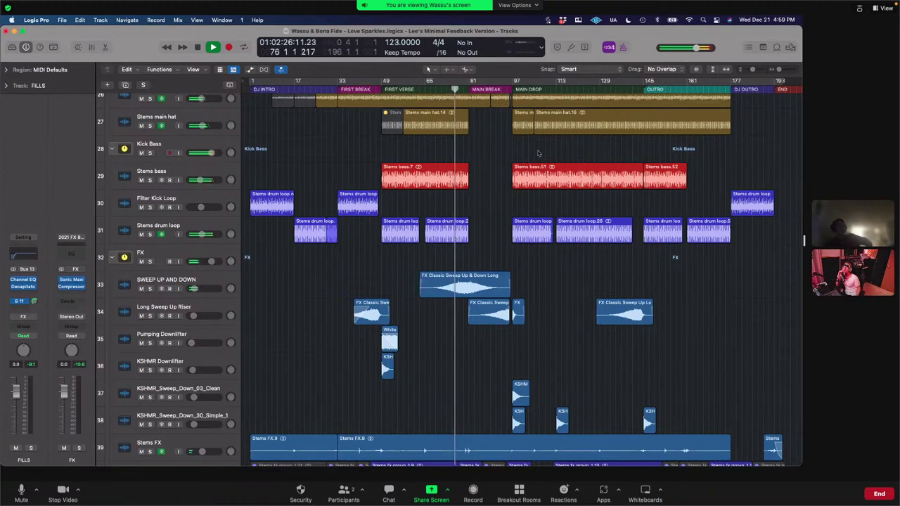
Step: Select the Stems bass track, audition it soloed from bar 64 of the First Verse, and unsolo it
{"action": "left_click", "coordinate": [200, 169]}
{"action": "key", "text": "space"}
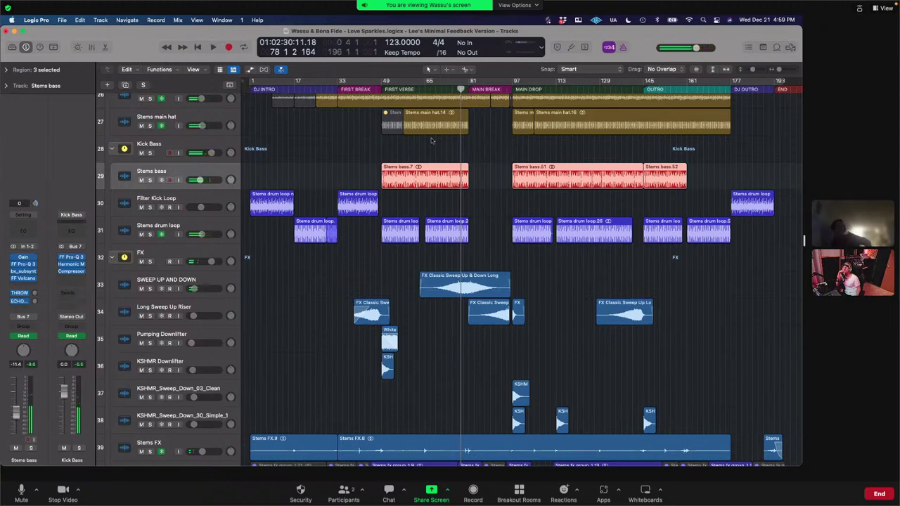
{"action": "left_click_drag", "start_coordinate": [463, 87], "coordinate": [423, 87]}
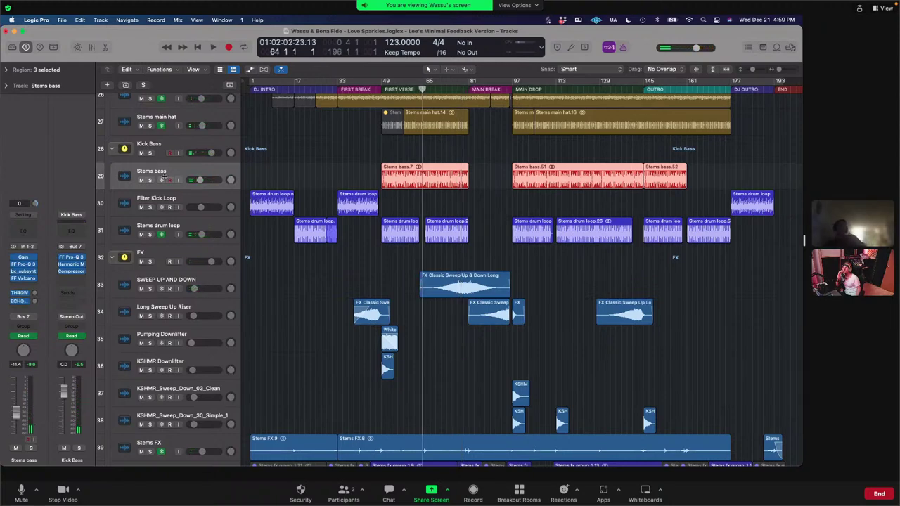
{"action": "left_click", "coordinate": [150, 180]}
{"action": "key", "text": "space"}
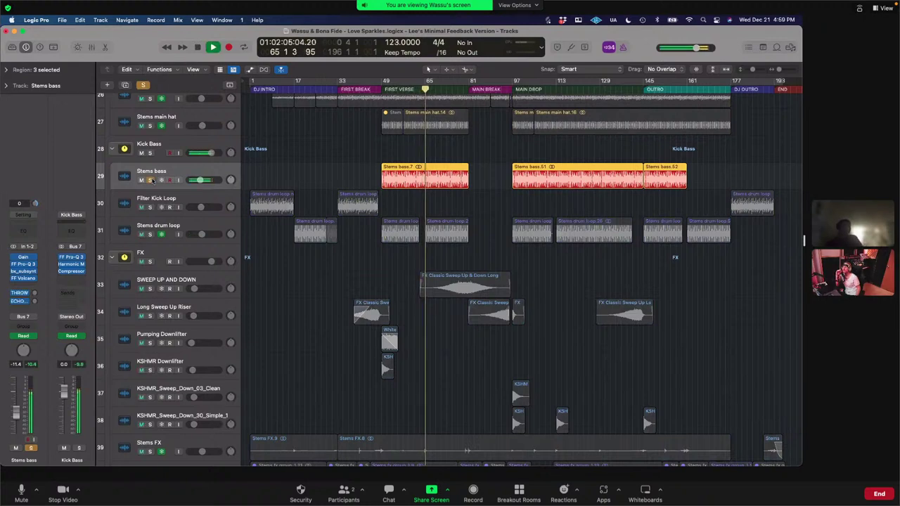
{"action": "key", "text": "space"}
{"action": "left_click", "coordinate": [150, 180]}
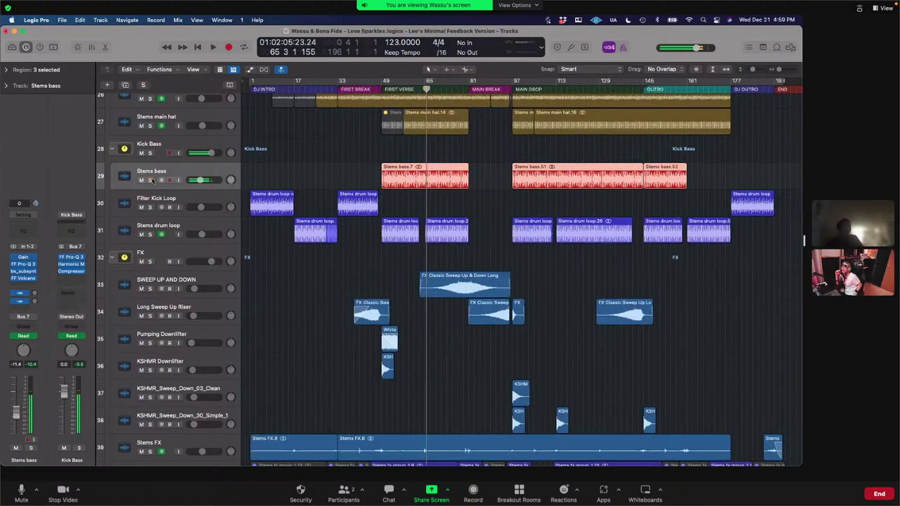
Step: Open the bx_subsynth plug-in on Stems bass, bypass it, and audition the soloed bass without it
{"action": "left_click", "coordinate": [23, 271]}
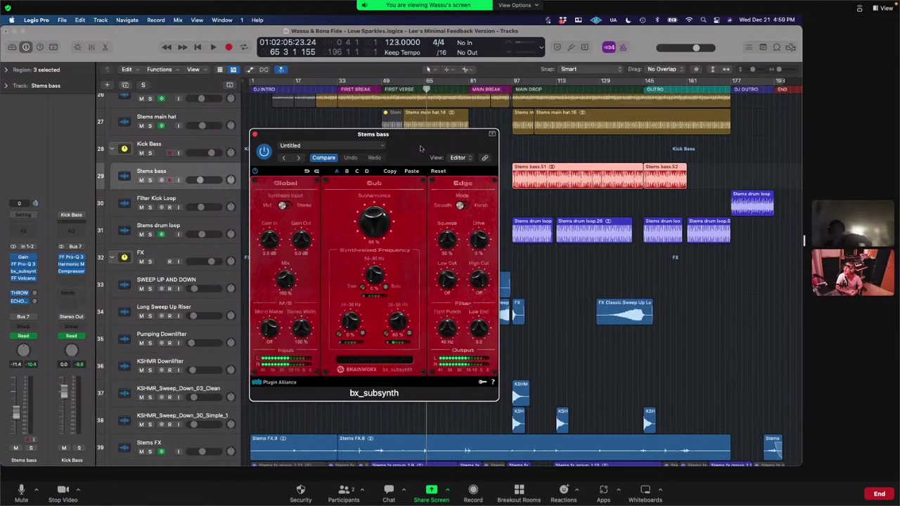
{"action": "left_click", "coordinate": [264, 151]}
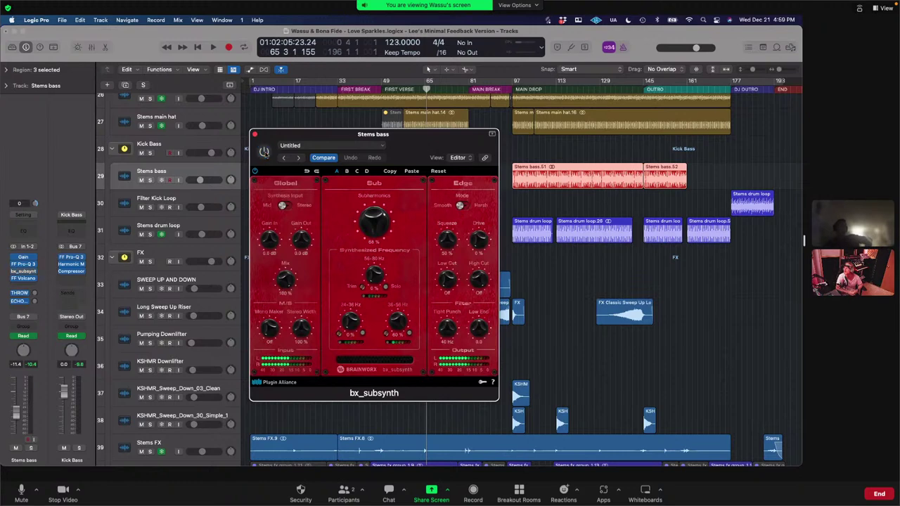
{"action": "left_click", "coordinate": [151, 181]}
{"action": "key", "text": "space"}
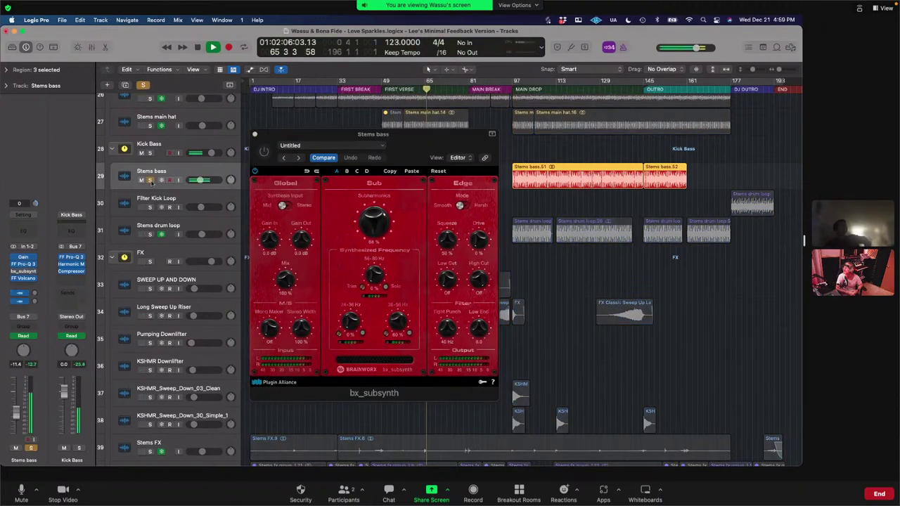
{"action": "key", "text": "space"}
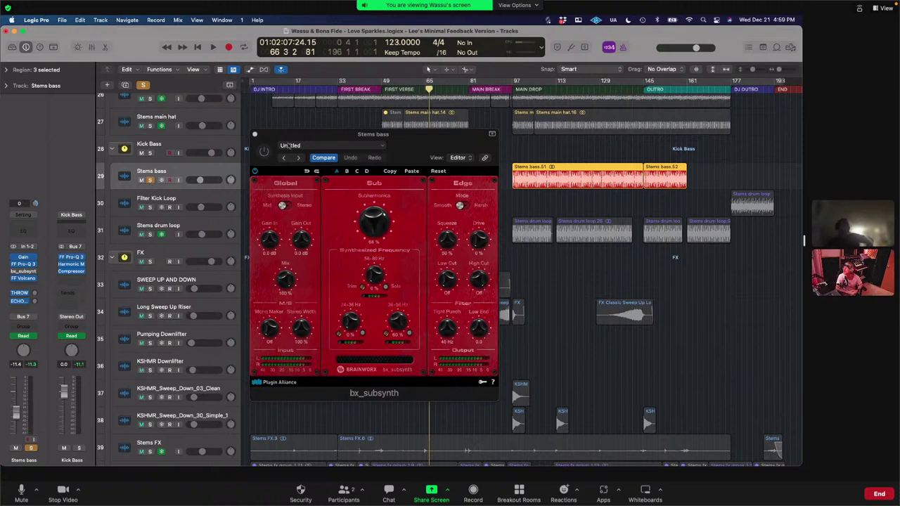
Step: Re-enable bx_subsynth, compare the soloed bass with it on and bypassed, then close the plug-in and clear the solo
{"action": "left_click", "coordinate": [265, 158]}
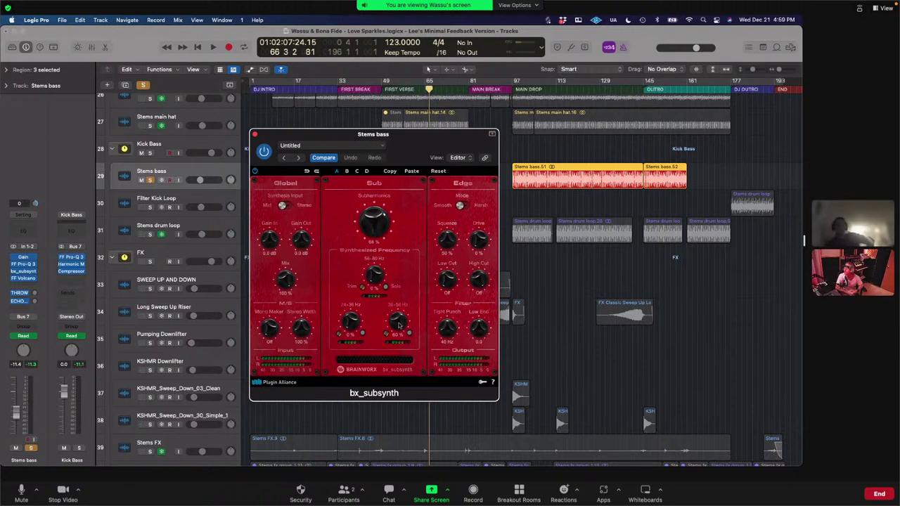
{"action": "key", "text": "space"}
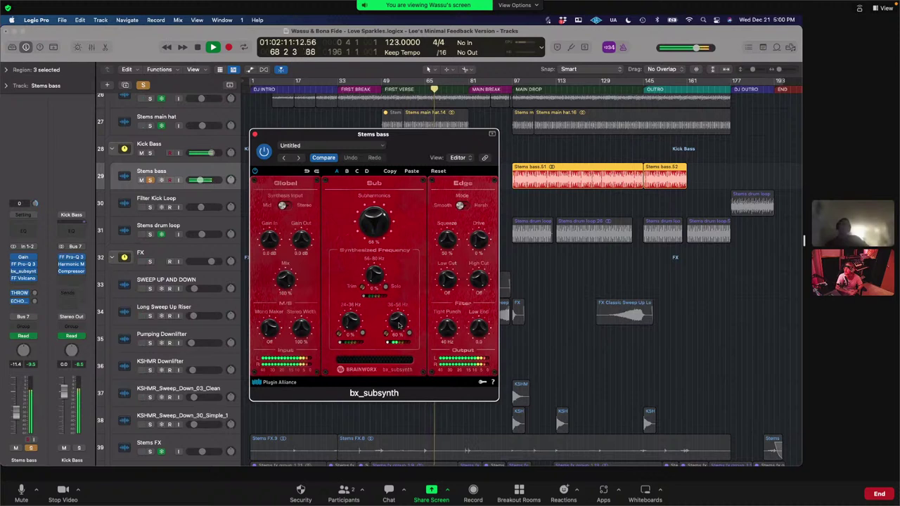
{"action": "left_click", "coordinate": [264, 151]}
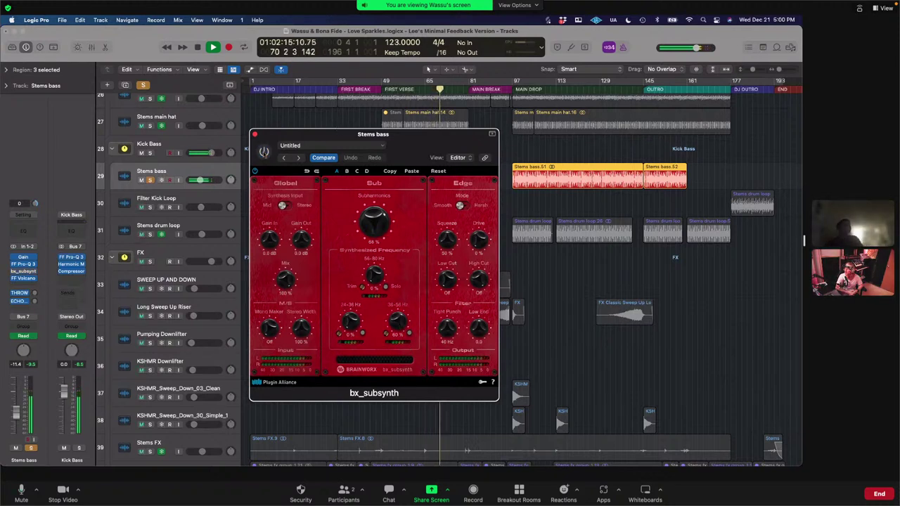
{"action": "left_click", "coordinate": [263, 151]}
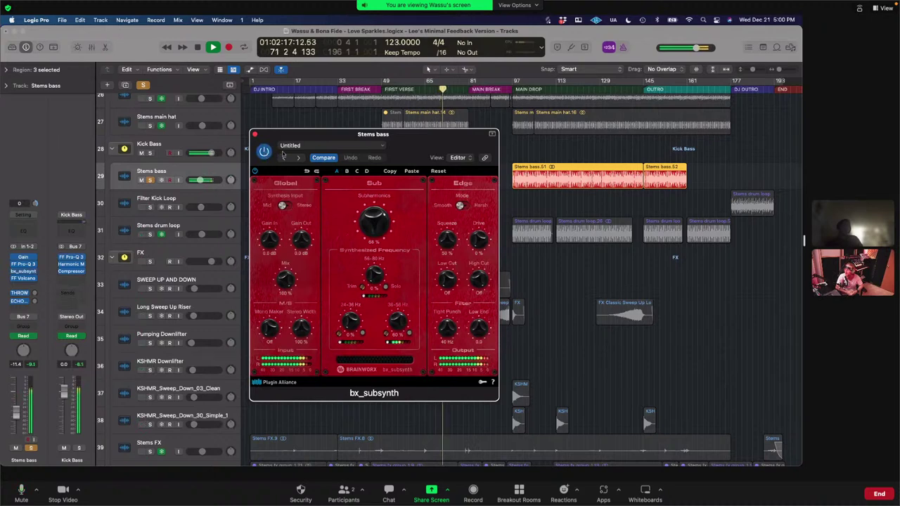
{"action": "key", "text": "space"}
{"action": "left_click", "coordinate": [254, 134]}
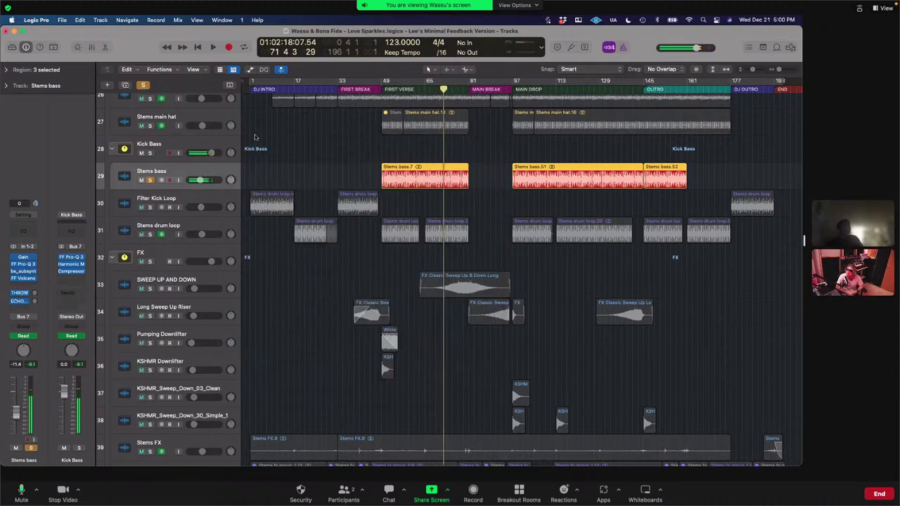
{"action": "left_click", "coordinate": [141, 85]}
Step: Place the playhead around bar 54 in the First Verse and play the full mix
{"action": "scroll", "coordinate": [513, 208], "scroll_direction": "right", "scroll_amount": 2}
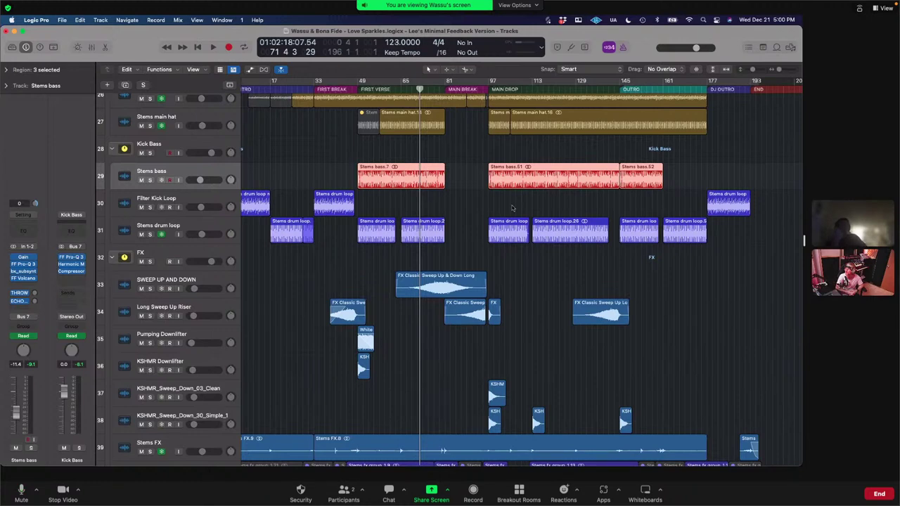
{"action": "scroll", "coordinate": [512, 208], "scroll_direction": "up", "scroll_amount": 3}
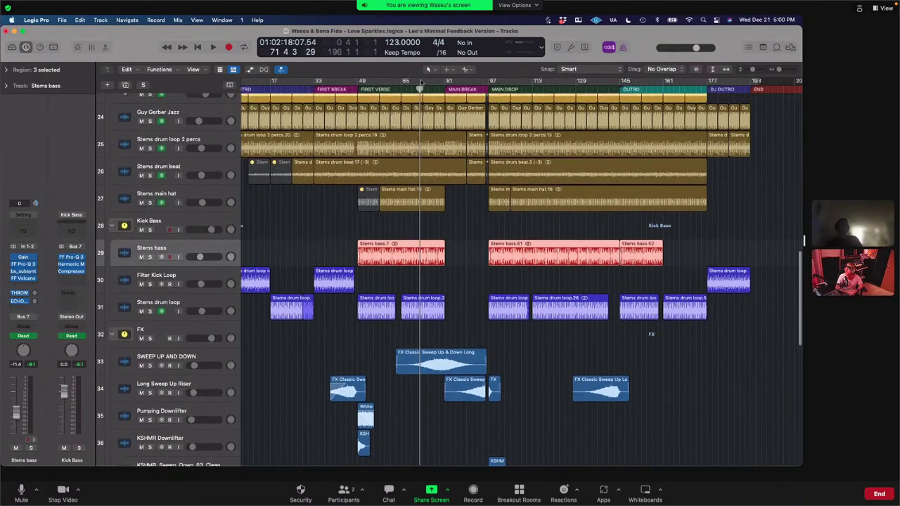
{"action": "left_click", "coordinate": [372, 82]}
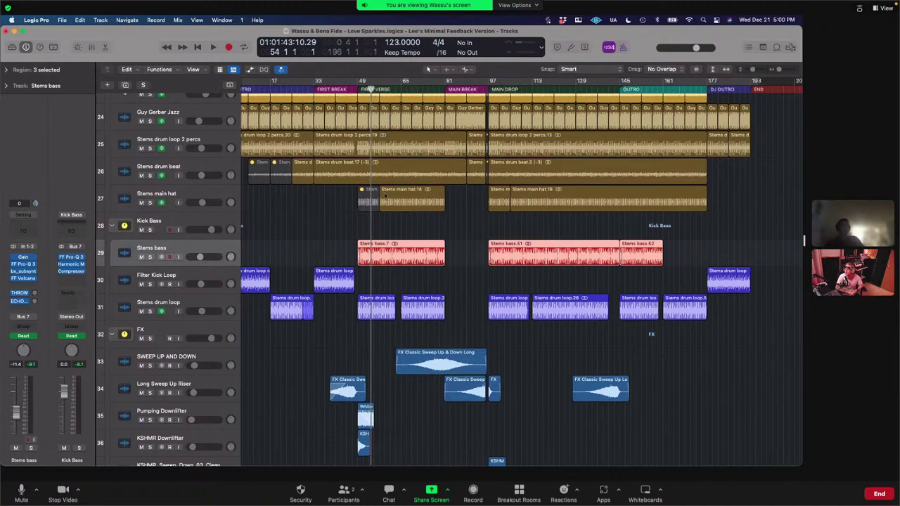
{"action": "left_click", "coordinate": [367, 87]}
{"action": "left_click", "coordinate": [354, 89]}
{"action": "left_click", "coordinate": [363, 88]}
{"action": "left_click", "coordinate": [373, 89]}
{"action": "key", "text": "space"}
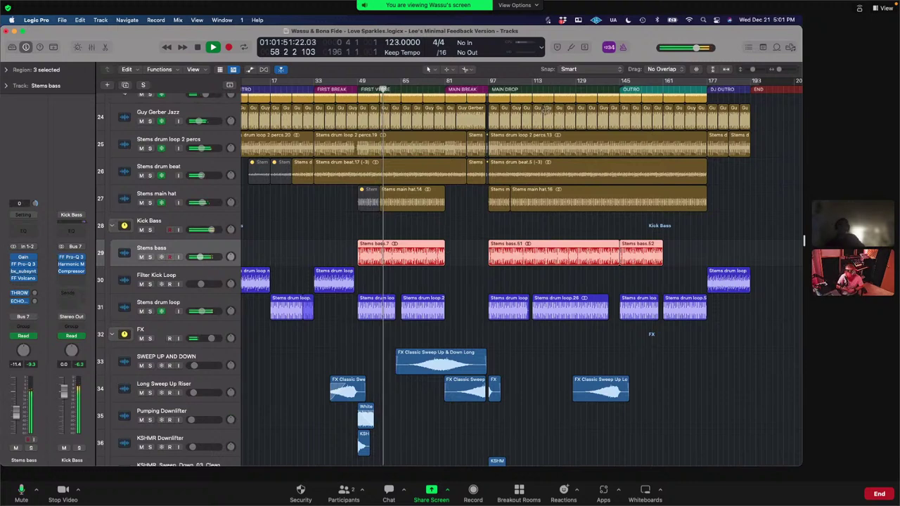
Step: Stop playback, place the playhead at bar 87 in the Main Break, and look down to the FILLS tracks
{"action": "key", "text": "space"}
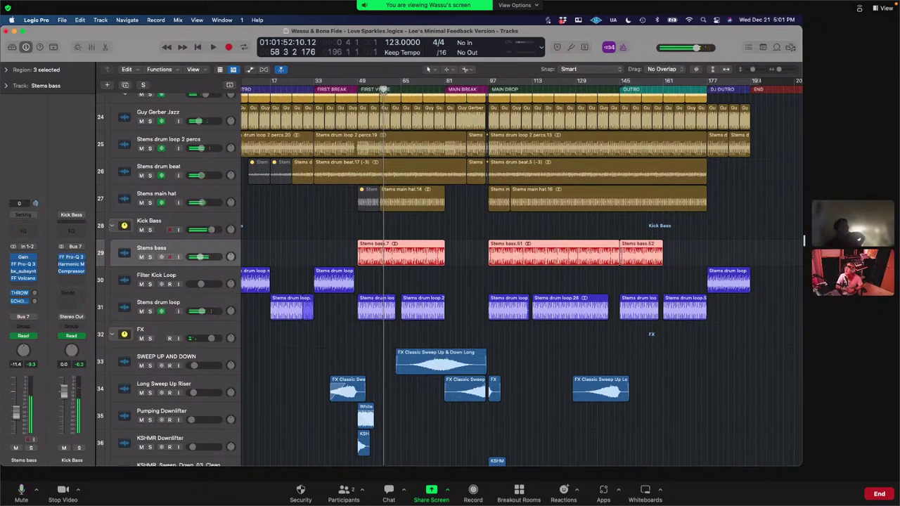
{"action": "left_click_drag", "start_coordinate": [384, 91], "coordinate": [461, 124]}
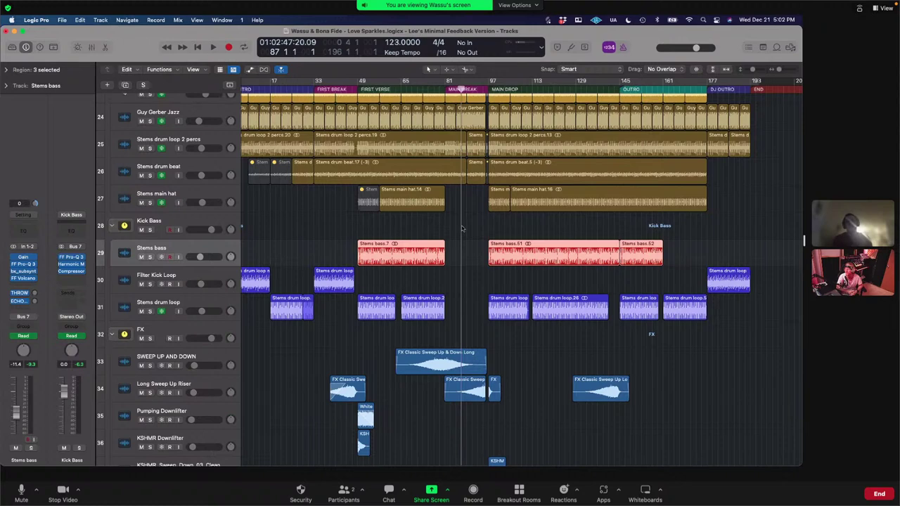
{"action": "scroll", "coordinate": [462, 228], "scroll_direction": "down", "scroll_amount": 10}
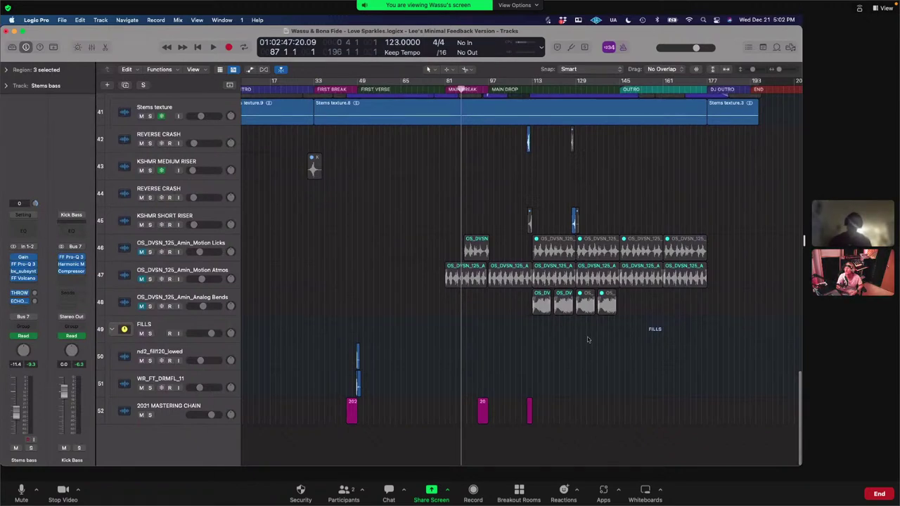
Step: Show the file browser and open the SAMPLES folder inside Libraries
{"action": "key", "text": "f"}
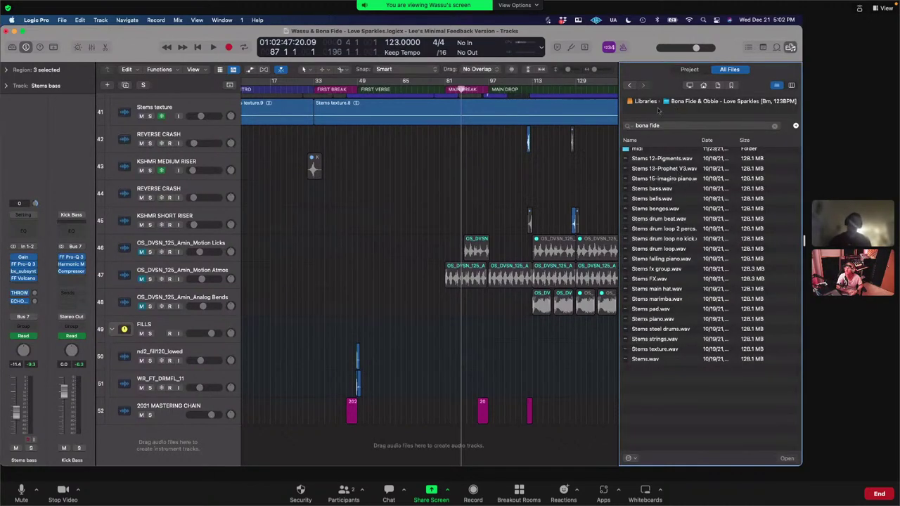
{"action": "left_click", "coordinate": [645, 101]}
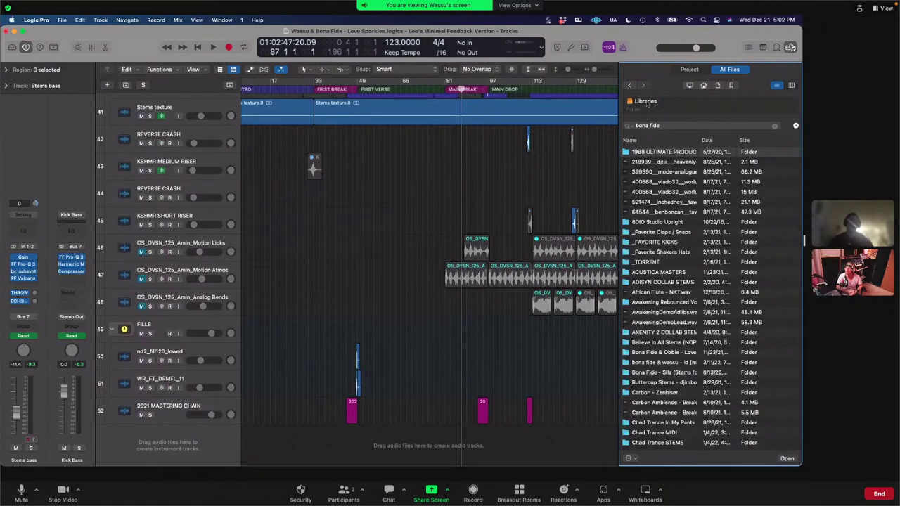
{"action": "scroll", "coordinate": [685, 267], "scroll_direction": "down", "scroll_amount": 5}
{"action": "scroll", "coordinate": [686, 267], "scroll_direction": "down", "scroll_amount": 10}
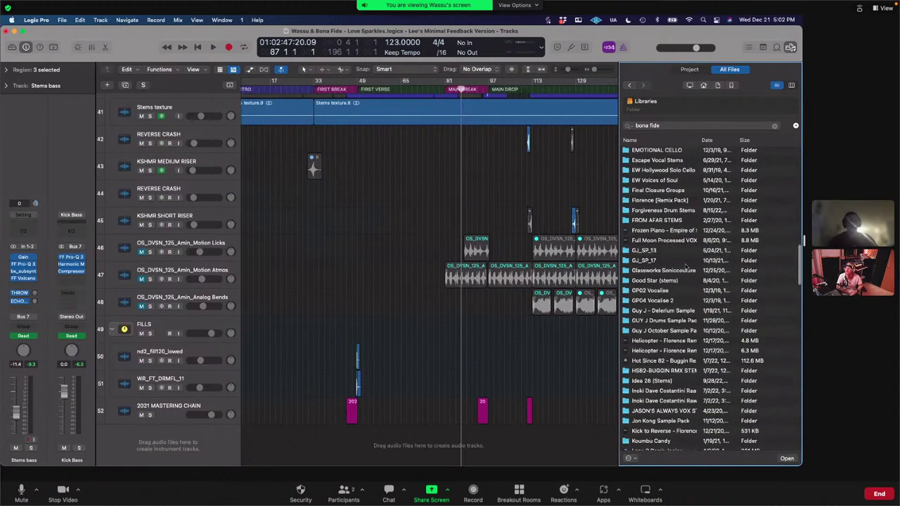
{"action": "scroll", "coordinate": [685, 266], "scroll_direction": "down", "scroll_amount": 15}
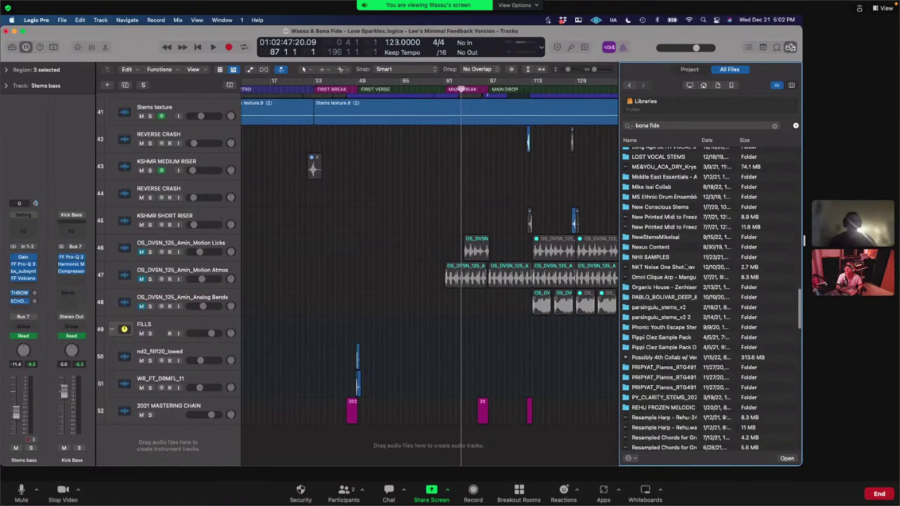
{"action": "double_click", "coordinate": [657, 184]}
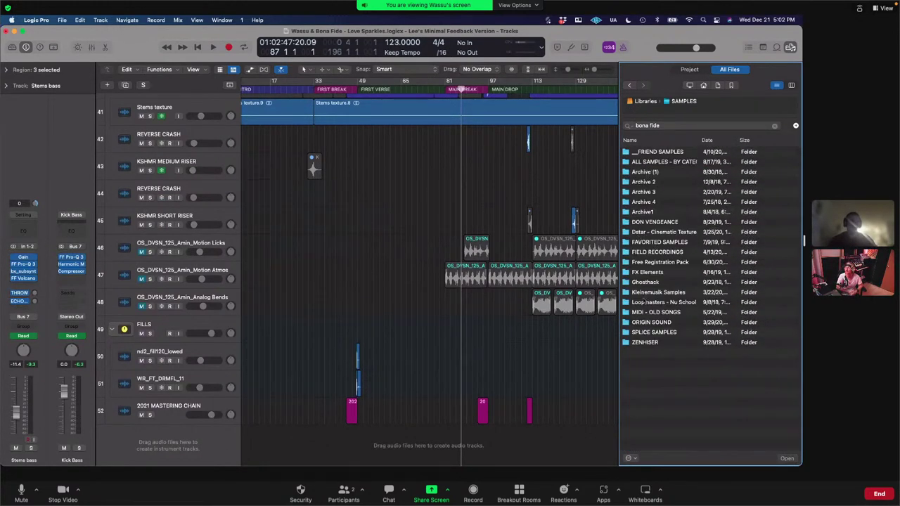
Step: Browse ALL SAMPLES - BY CATEGORY through LOOPS and PERCUSSION LOOPS to VEDH Drumloops 120 BPM and preview VEDH Drumloop 007.wav
{"action": "double_click", "coordinate": [653, 163]}
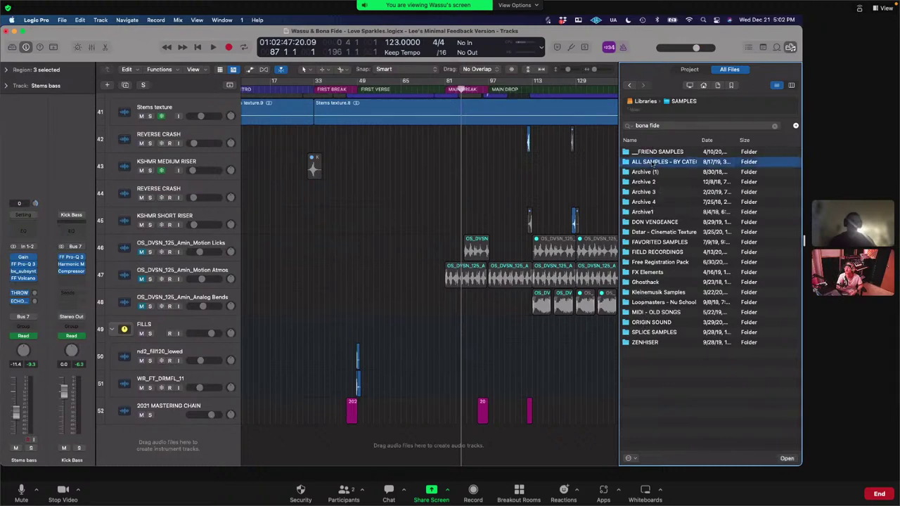
{"action": "double_click", "coordinate": [645, 173]}
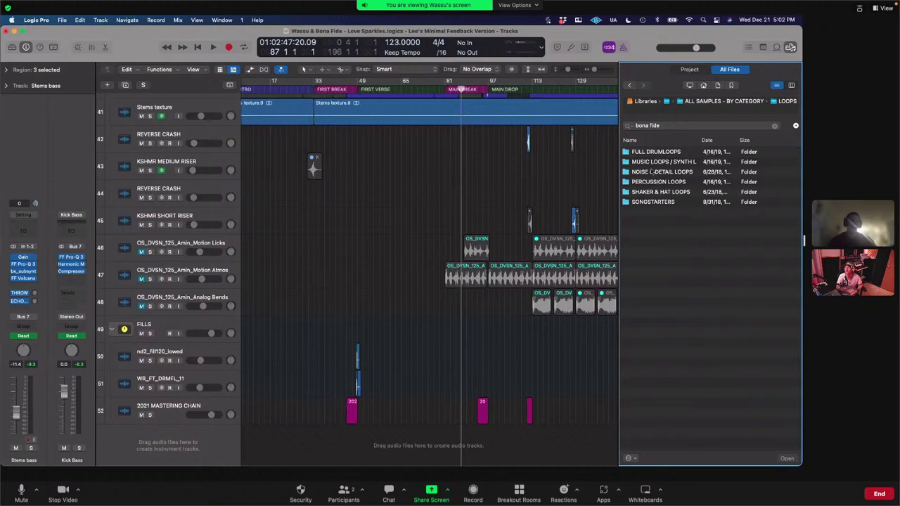
{"action": "double_click", "coordinate": [652, 181]}
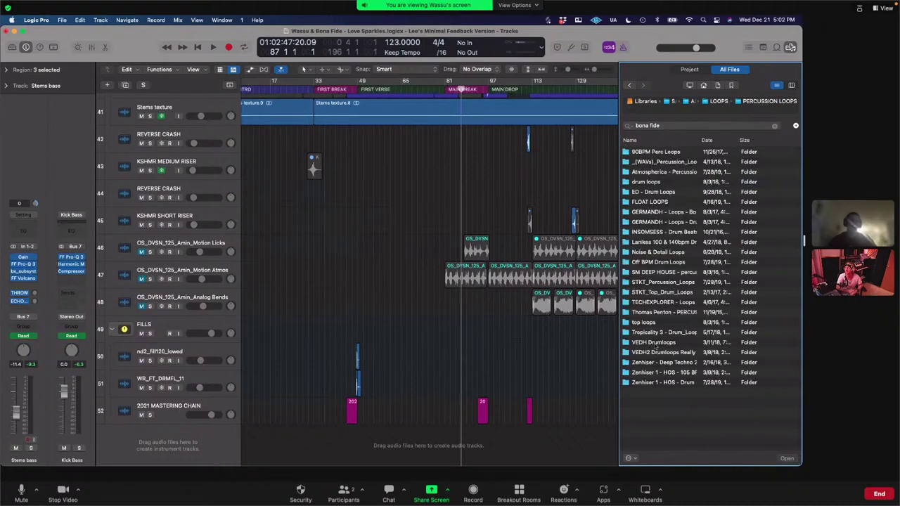
{"action": "double_click", "coordinate": [653, 343]}
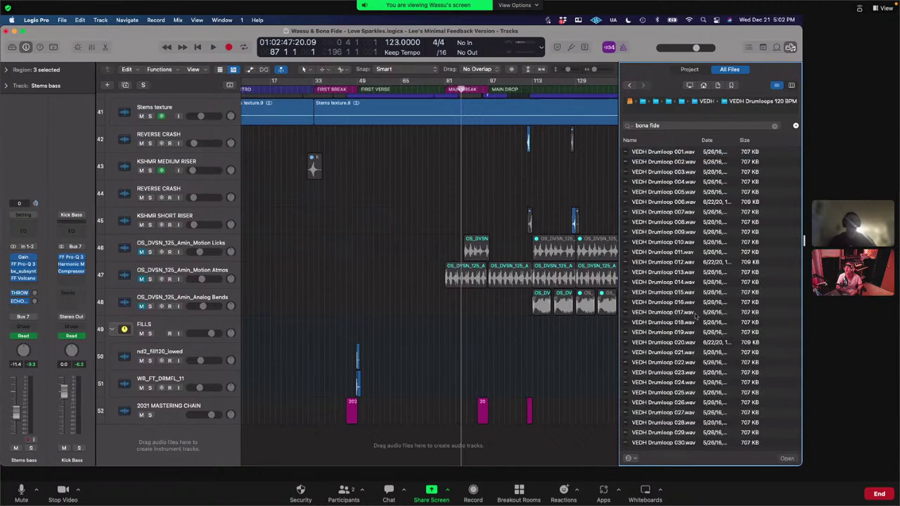
{"action": "left_click", "coordinate": [663, 211]}
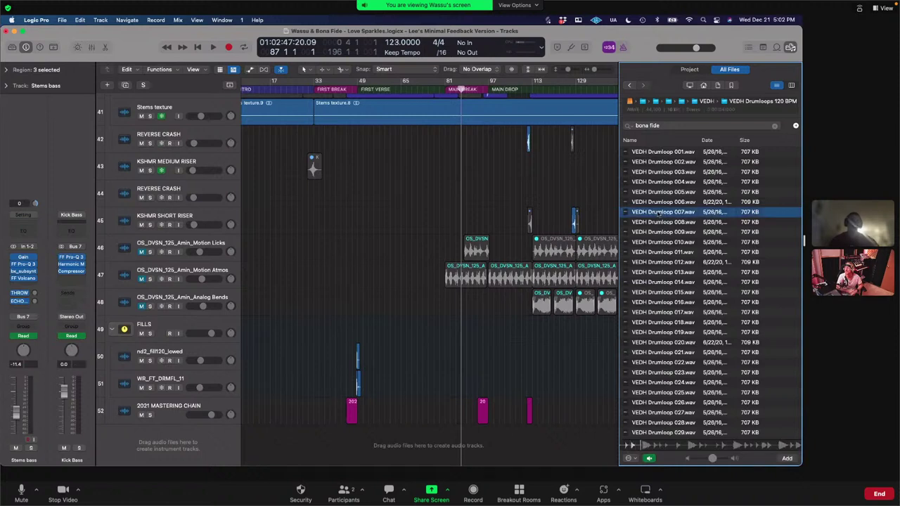
Step: Preview VEDH Drumloop 012, 015 and 016 in the VEDH Drumloops 120 BPM folder
{"action": "left_click", "coordinate": [658, 261]}
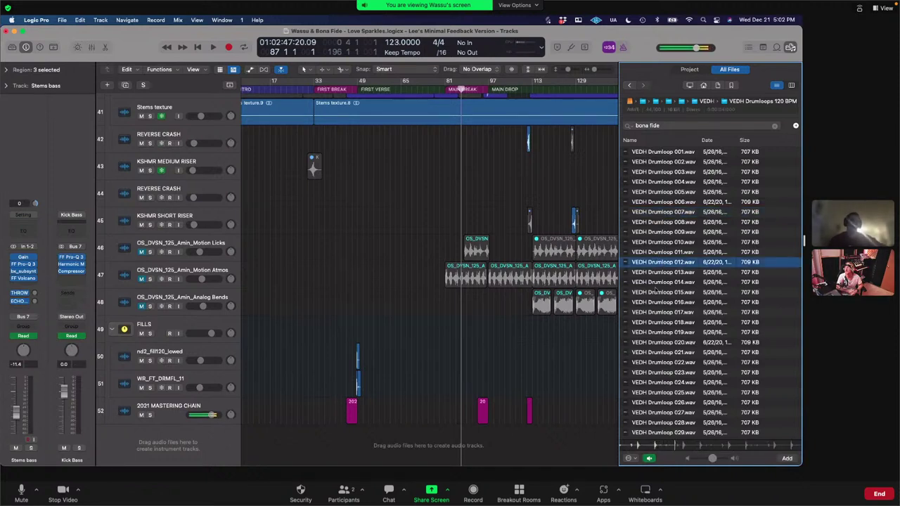
{"action": "left_click", "coordinate": [658, 292]}
{"action": "left_click", "coordinate": [657, 301]}
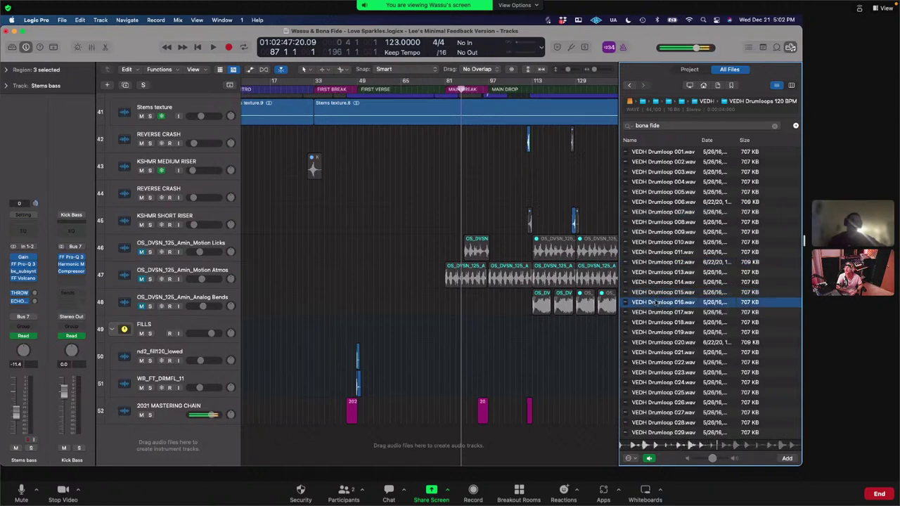
{"action": "key", "text": "space"}
{"action": "key", "text": "space"}
Step: Load VEDH Drumloop 016.wav into Quick Sampler in Slice mode on a new track above the mastering chain, and audition its slices
{"action": "left_click_drag", "start_coordinate": [676, 304], "coordinate": [200, 400]}
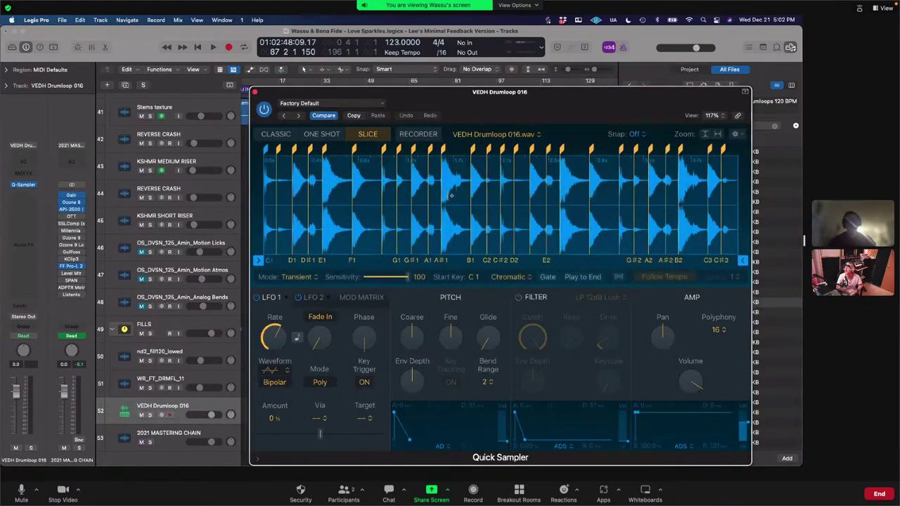
{"action": "key", "text": "d"}
{"action": "key", "text": "d"}
{"action": "key", "text": "s"}
{"action": "key", "text": "s"}
{"action": "key", "text": "e"}
{"action": "key", "text": "e"}
{"action": "key", "text": "e"}
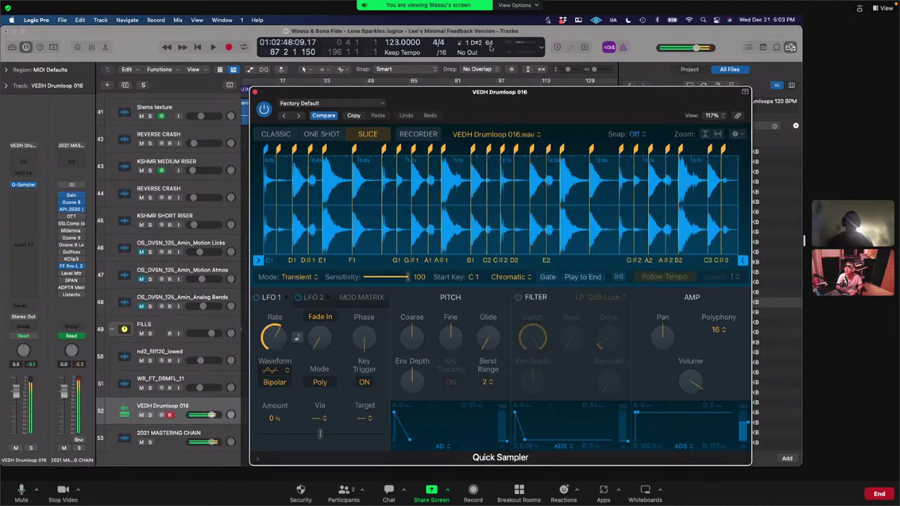
Step: Close Quick Sampler and the file browser, and delete the VEDH Drumloop 016 track
{"action": "left_click", "coordinate": [255, 92]}
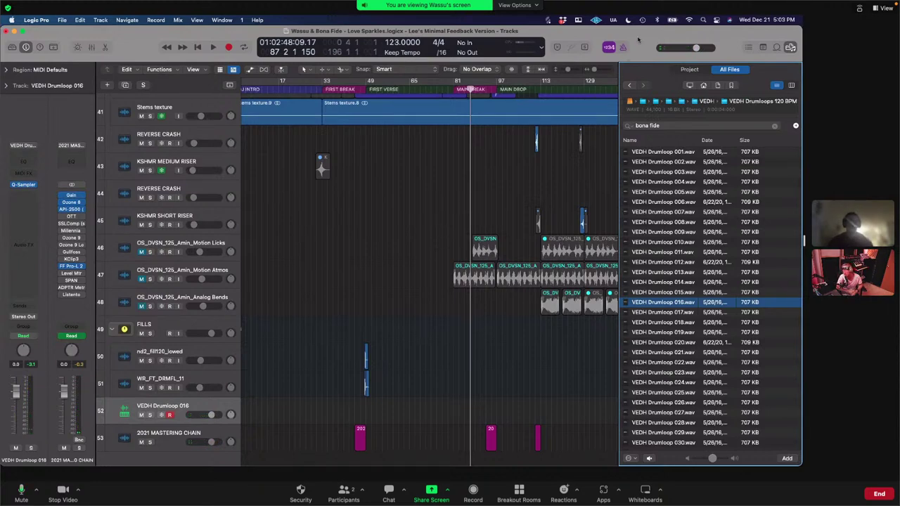
{"action": "key", "text": "f"}
{"action": "scroll", "coordinate": [440, 244], "scroll_direction": "down", "scroll_amount": 3}
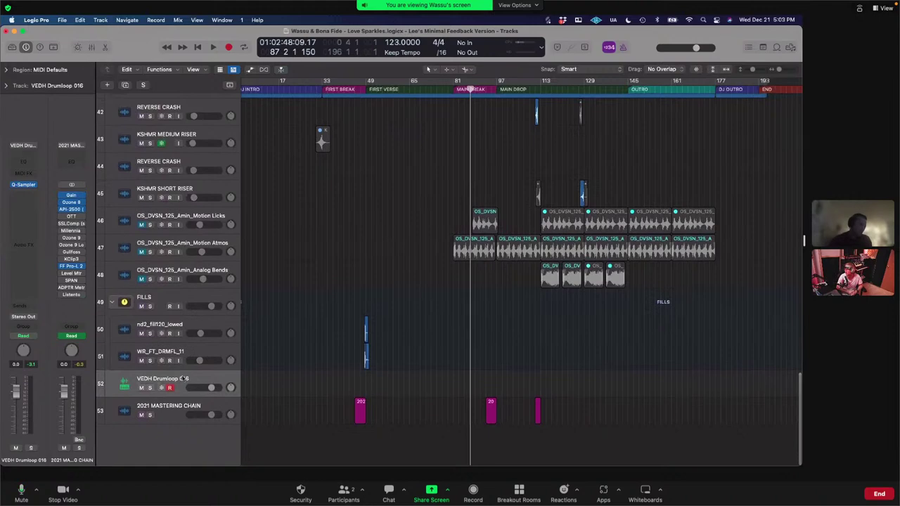
{"action": "key", "text": "super+BackSpace"}
Step: Solo the Drum Filter track stack and play it from bar 87 in the Main Break
{"action": "scroll", "coordinate": [545, 310], "scroll_direction": "up", "scroll_amount": 15}
{"action": "scroll", "coordinate": [545, 311], "scroll_direction": "up", "scroll_amount": 15}
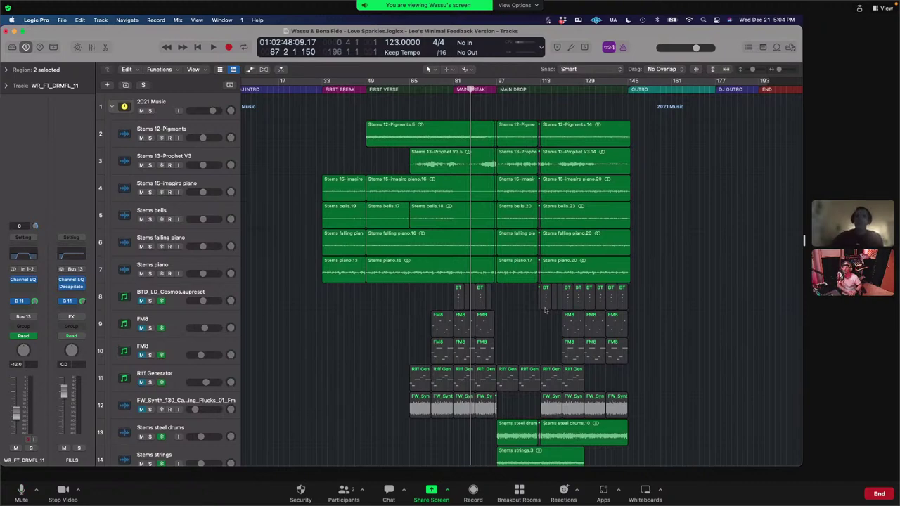
{"action": "scroll", "coordinate": [543, 241], "scroll_direction": "down", "scroll_amount": 12}
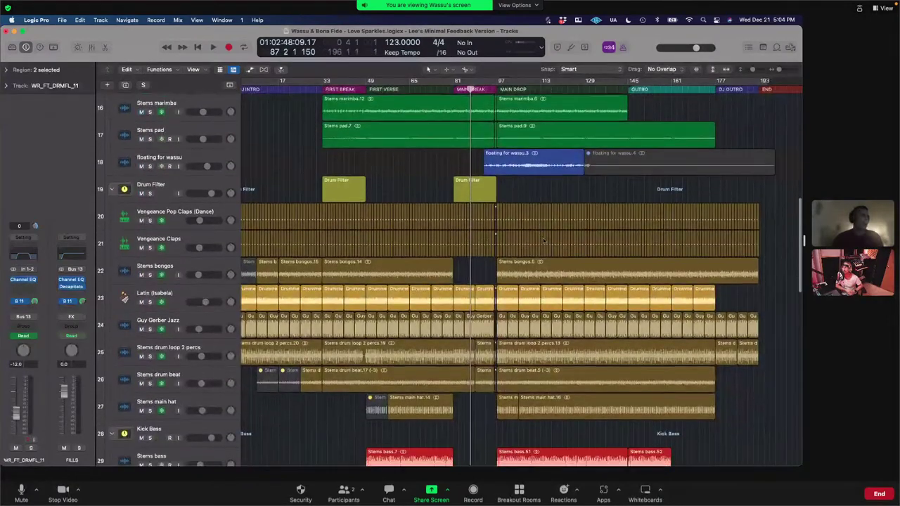
{"action": "left_click", "coordinate": [166, 184]}
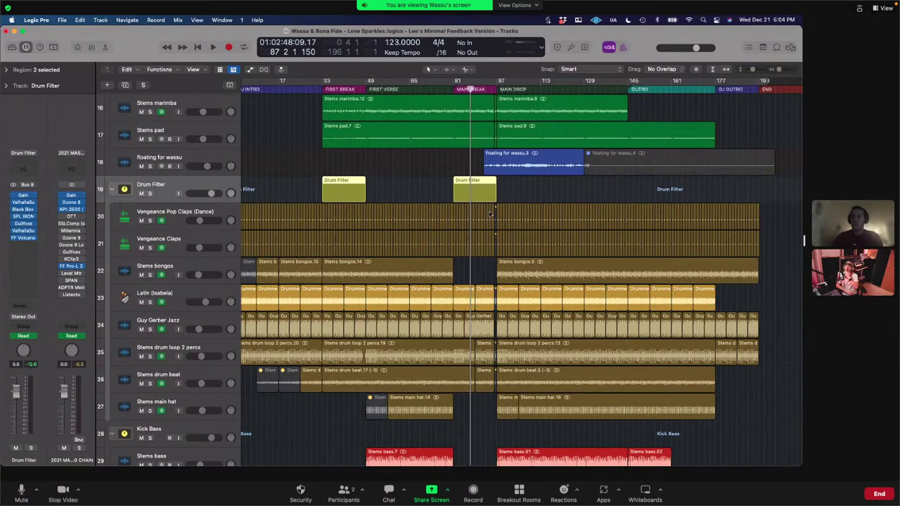
{"action": "left_click", "coordinate": [150, 193]}
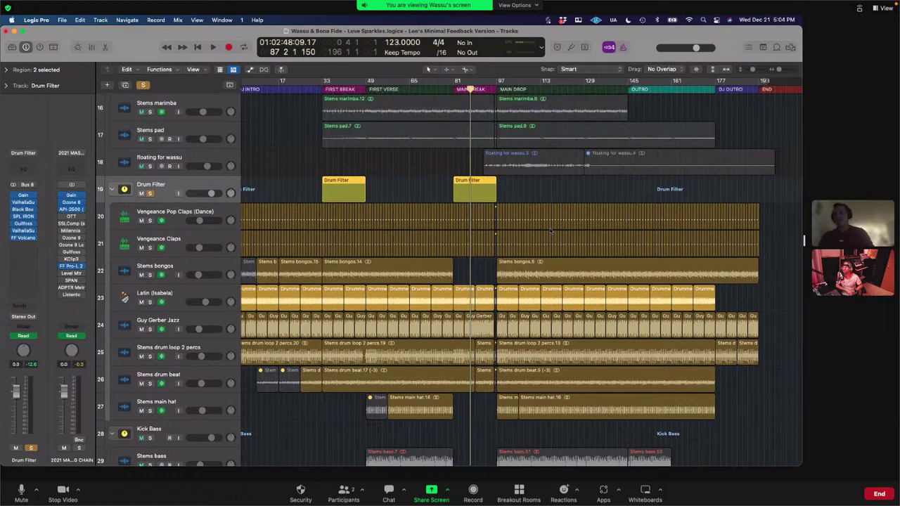
{"action": "key", "text": "space"}
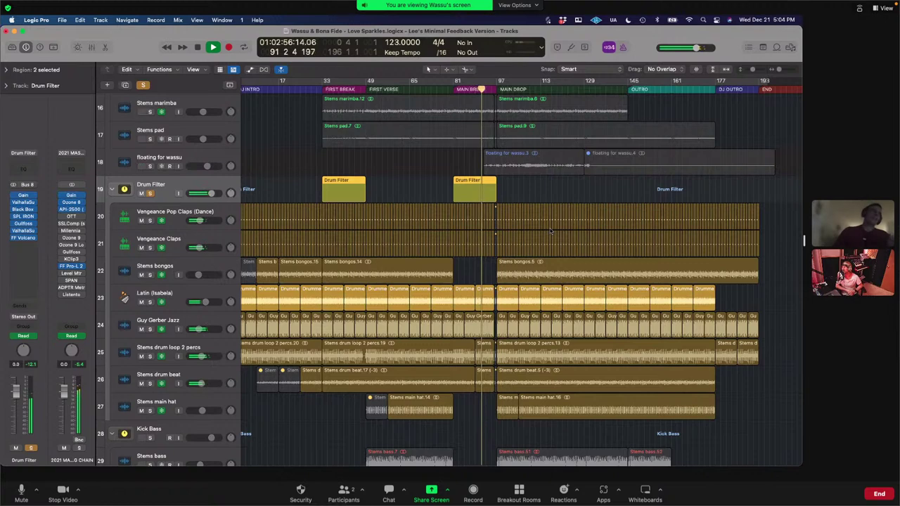
Step: Examine the ValhallaSupermassive mix automation on the Drum Filter channel during playback, stop and close the plug-in, and clear the solo
{"action": "left_click", "coordinate": [23, 231]}
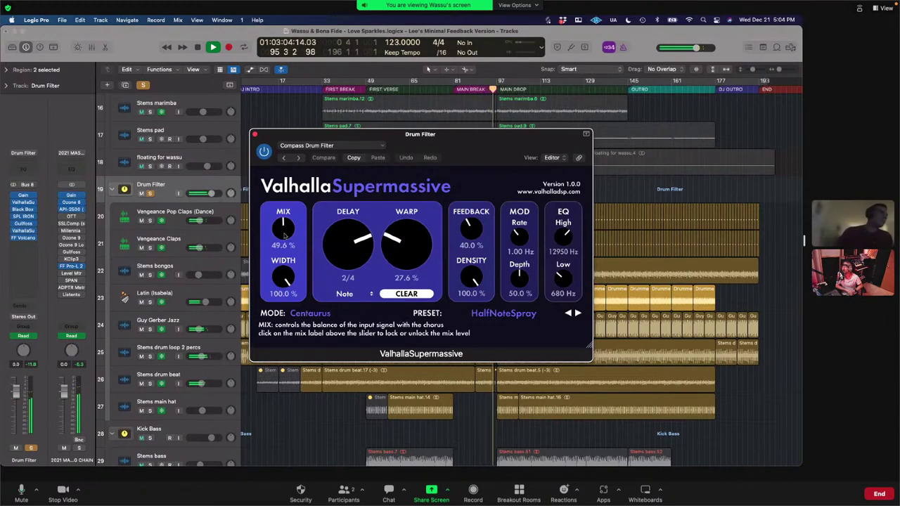
{"action": "key", "text": "space"}
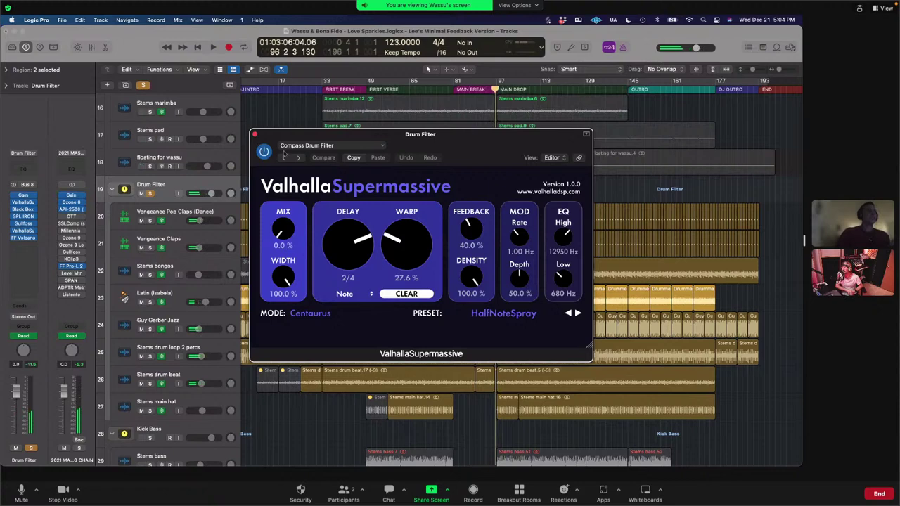
{"action": "left_click", "coordinate": [255, 134]}
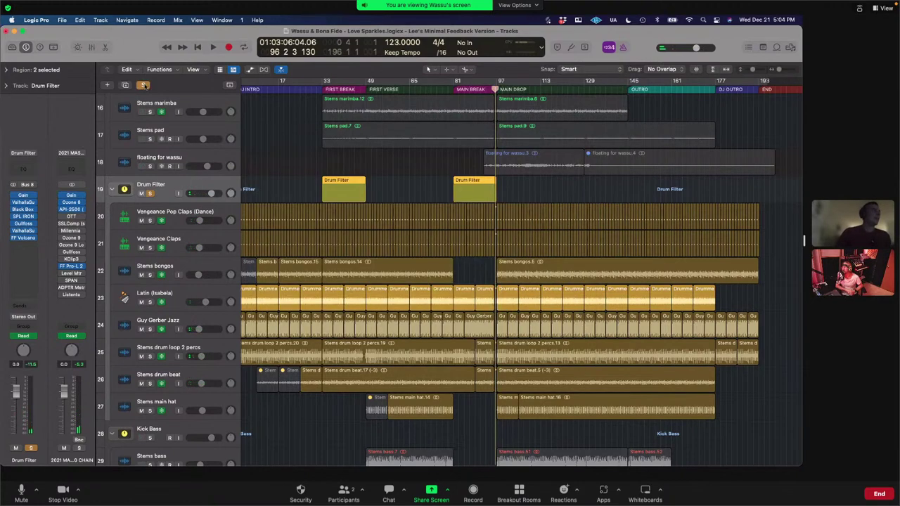
{"action": "scroll", "coordinate": [381, 249], "scroll_direction": "down", "scroll_amount": 1}
{"action": "scroll", "coordinate": [381, 249], "scroll_direction": "down", "scroll_amount": 5}
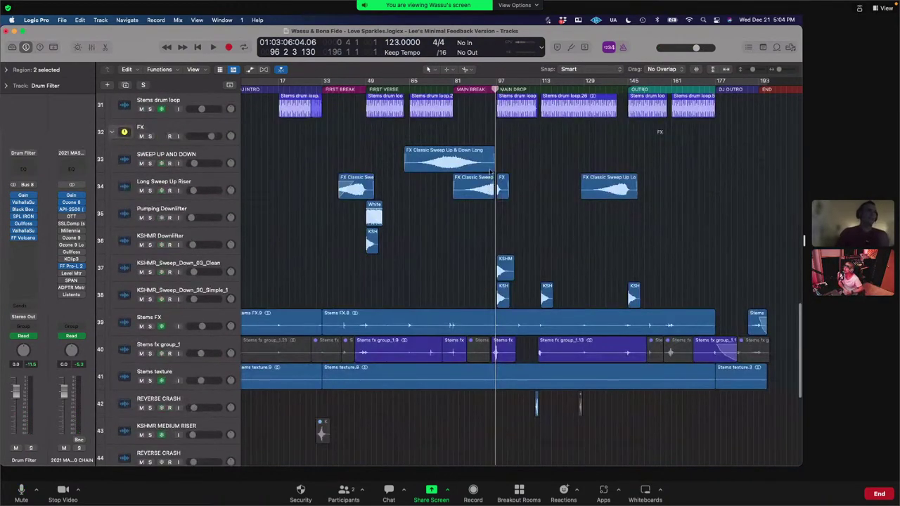
{"action": "scroll", "coordinate": [355, 248], "scroll_direction": "up", "scroll_amount": 6}
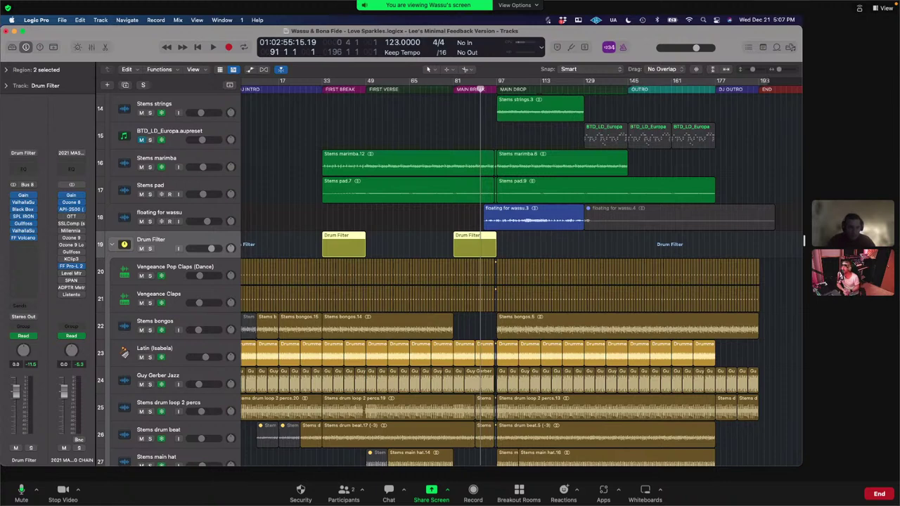
Step: Switch to Notes and open the TRICKLIST note from the gallery view
{"action": "key", "text": "super+Tab"}
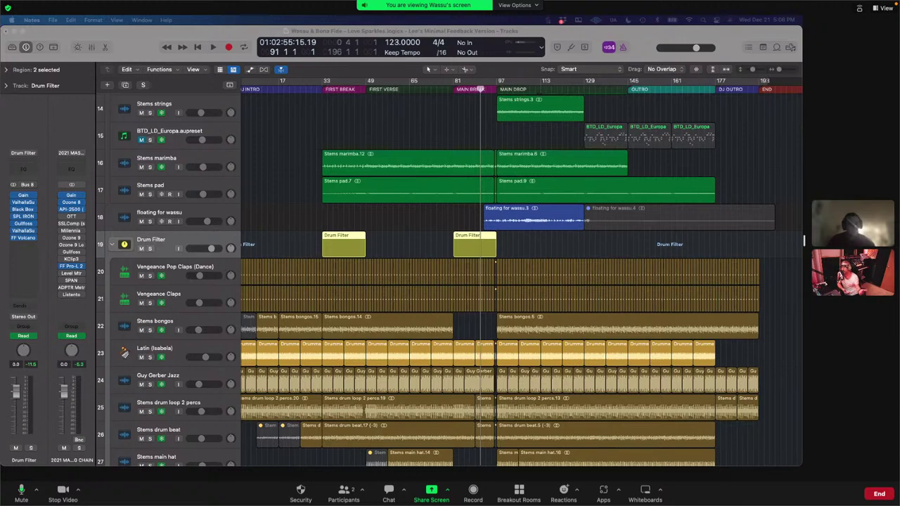
{"action": "left_click_drag", "start_coordinate": [35, 464], "coordinate": [188, 111]}
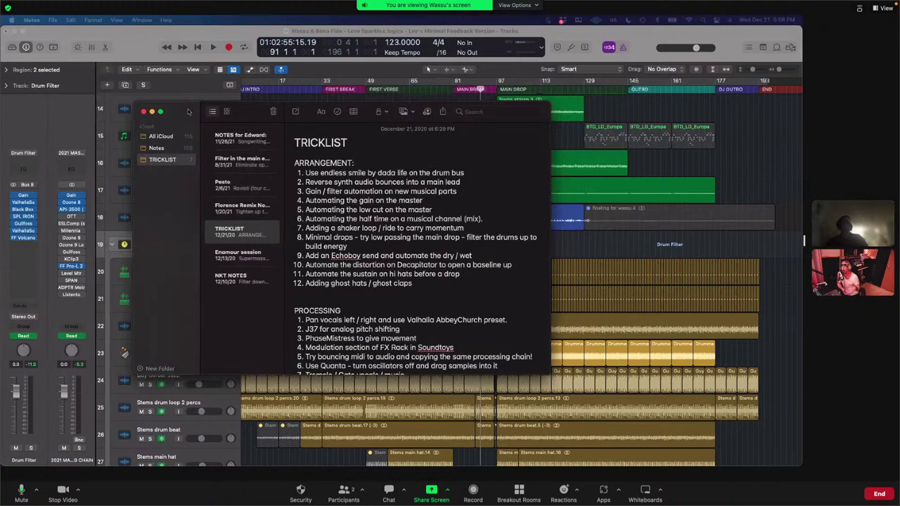
{"action": "left_click", "coordinate": [442, 112]}
{"action": "left_click", "coordinate": [384, 158]}
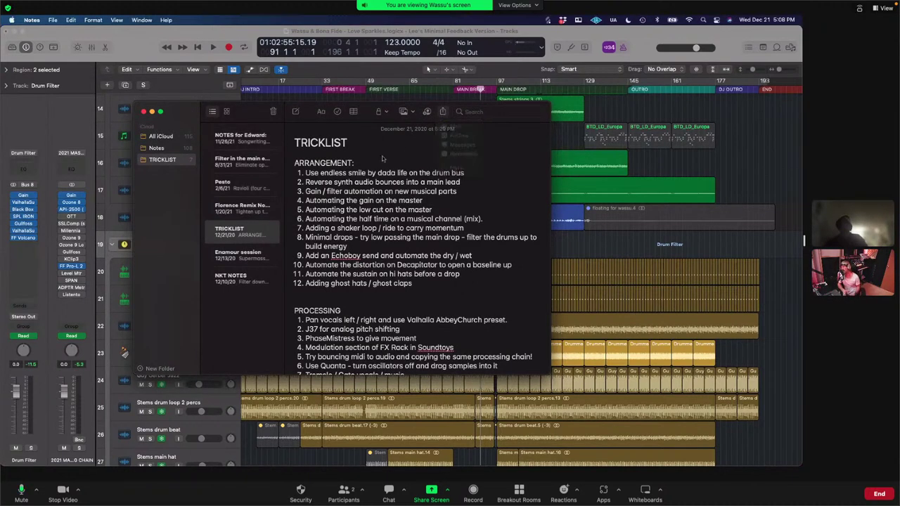
{"action": "left_click", "coordinate": [227, 112]}
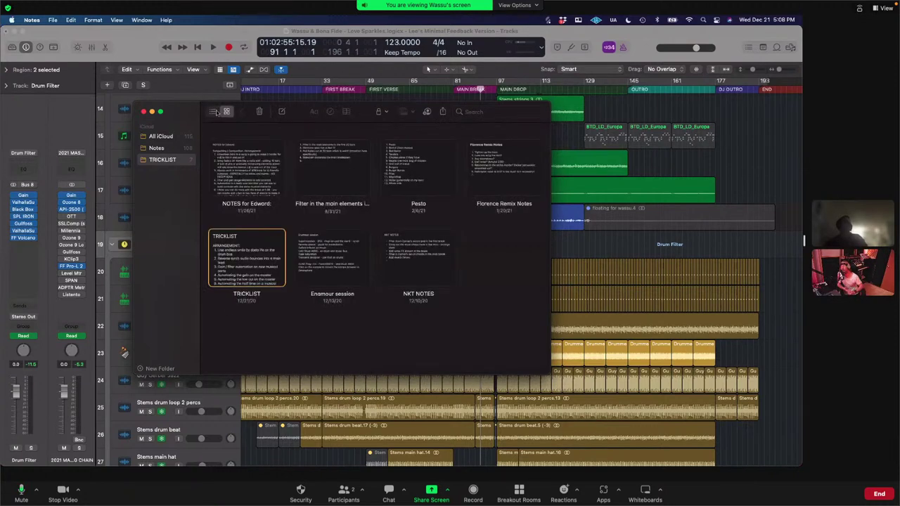
{"action": "double_click", "coordinate": [246, 262]}
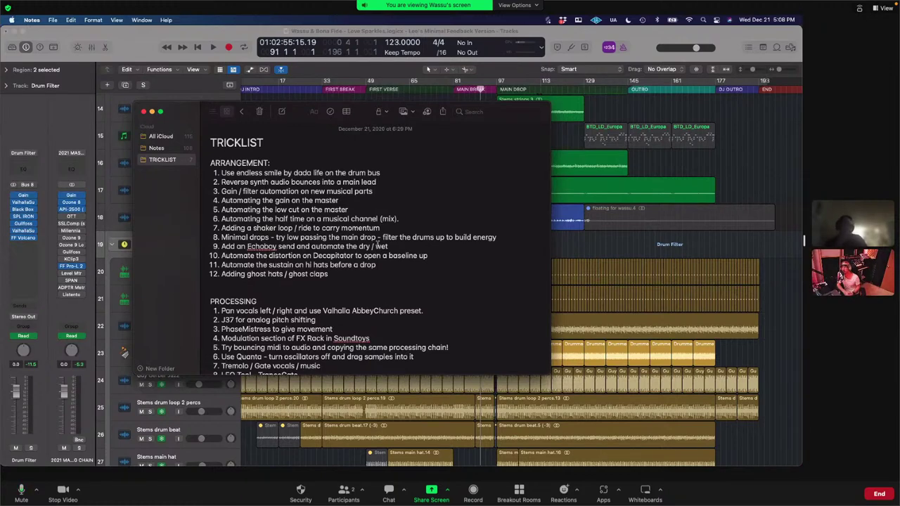
Step: Read through the arrangement, processing, mixing and misc tips in the TRICKLIST note
{"action": "scroll", "coordinate": [377, 246], "scroll_direction": "down", "scroll_amount": 5}
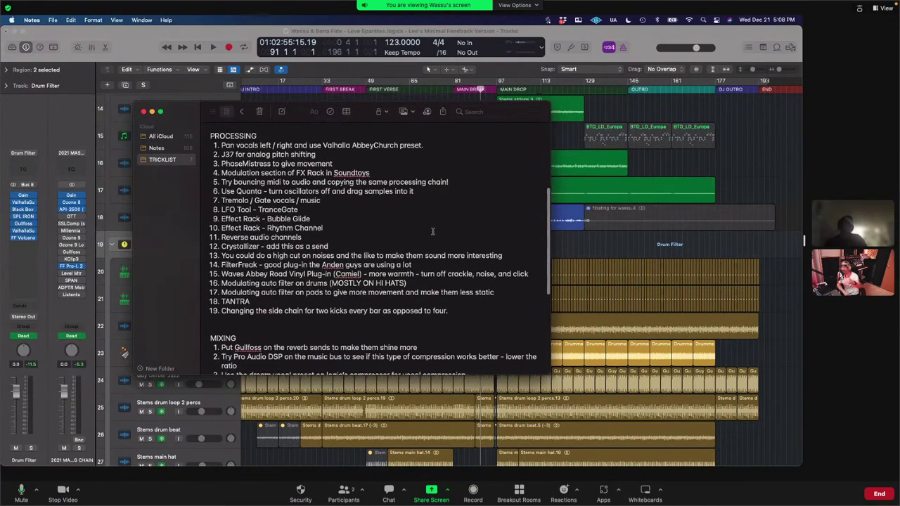
{"action": "scroll", "coordinate": [433, 231], "scroll_direction": "down", "scroll_amount": 6}
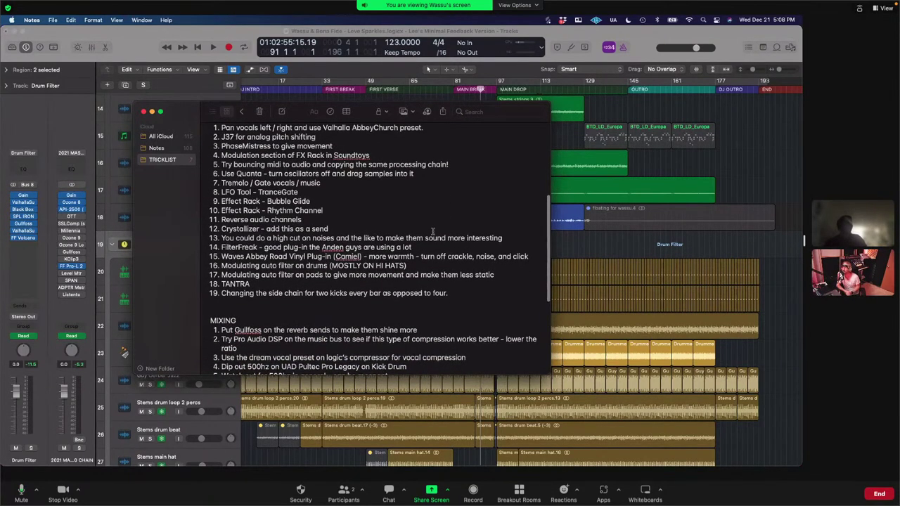
{"action": "scroll", "coordinate": [432, 231], "scroll_direction": "up", "scroll_amount": 1}
{"action": "scroll", "coordinate": [432, 232], "scroll_direction": "down", "scroll_amount": 3}
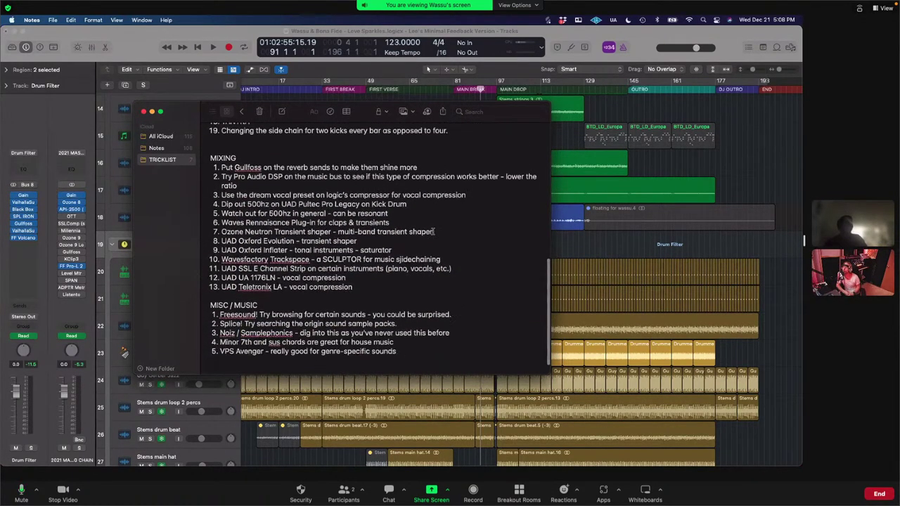
{"action": "scroll", "coordinate": [432, 231], "scroll_direction": "up", "scroll_amount": 3}
{"action": "scroll", "coordinate": [432, 232], "scroll_direction": "up", "scroll_amount": 9}
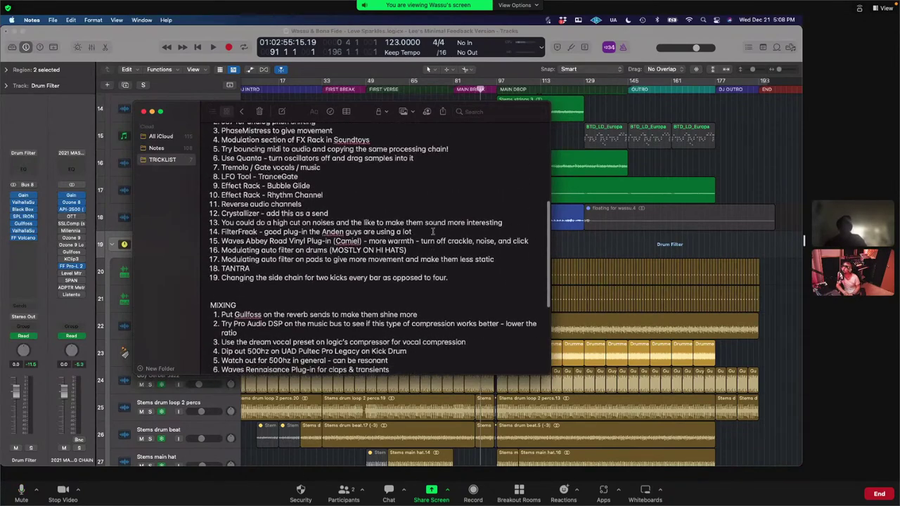
{"action": "scroll", "coordinate": [432, 232], "scroll_direction": "up", "scroll_amount": 2}
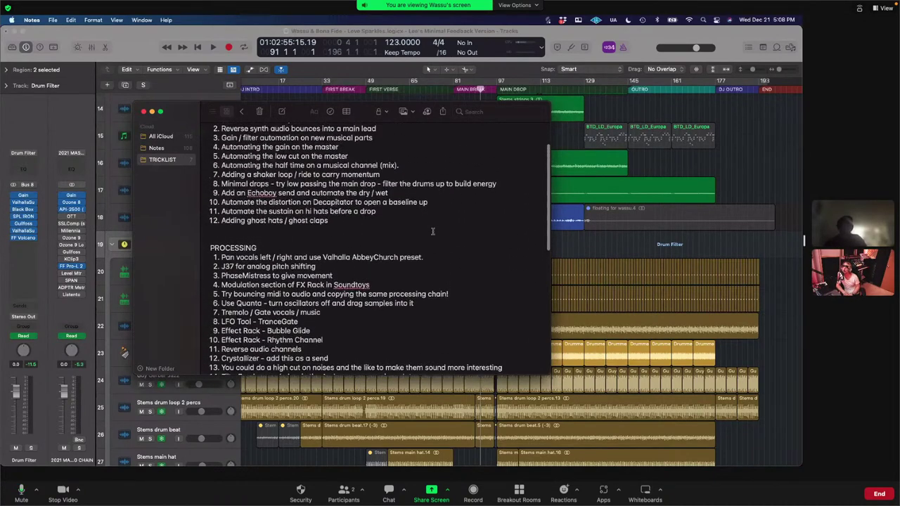
{"action": "scroll", "coordinate": [432, 231], "scroll_direction": "up", "scroll_amount": 2}
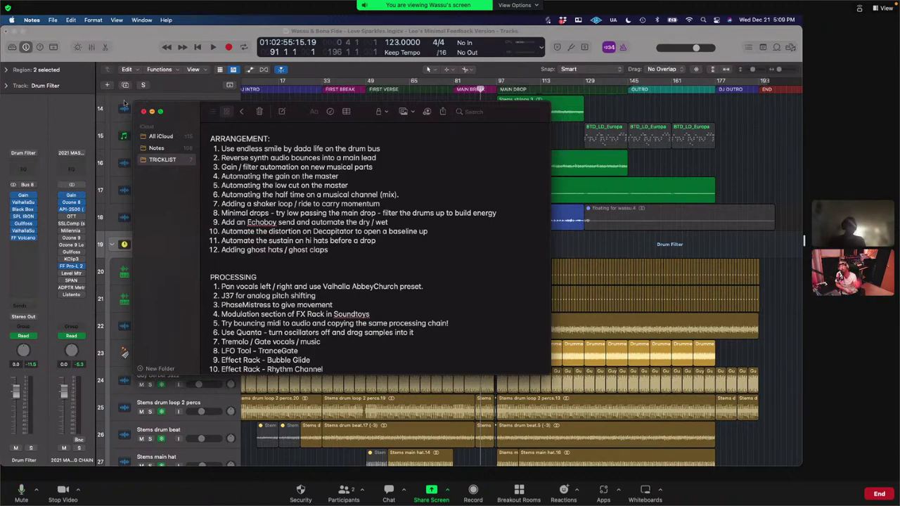
Step: Close the Notes window and look over all the tracks of the Love Sparkles arrangement
{"action": "left_click", "coordinate": [144, 111]}
{"action": "scroll", "coordinate": [533, 253], "scroll_direction": "down", "scroll_amount": 2}
{"action": "scroll", "coordinate": [533, 253], "scroll_direction": "down", "scroll_amount": 20}
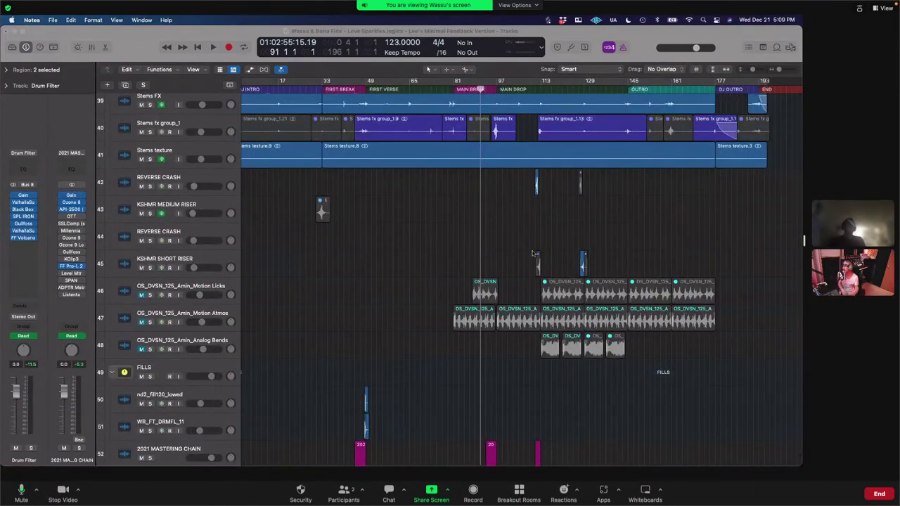
{"action": "scroll", "coordinate": [533, 253], "scroll_direction": "up", "scroll_amount": 20}
{"action": "scroll", "coordinate": [533, 253], "scroll_direction": "up", "scroll_amount": 10}
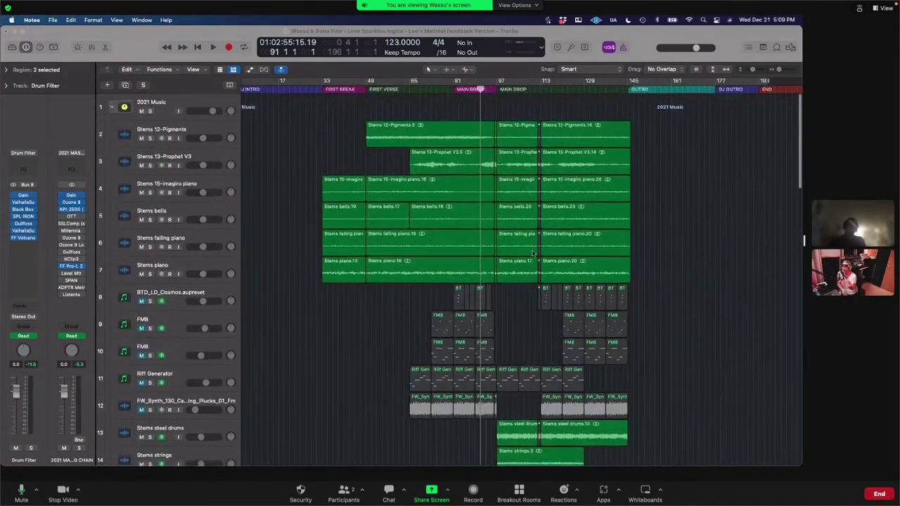
{"action": "scroll", "coordinate": [533, 253], "scroll_direction": "down", "scroll_amount": 6}
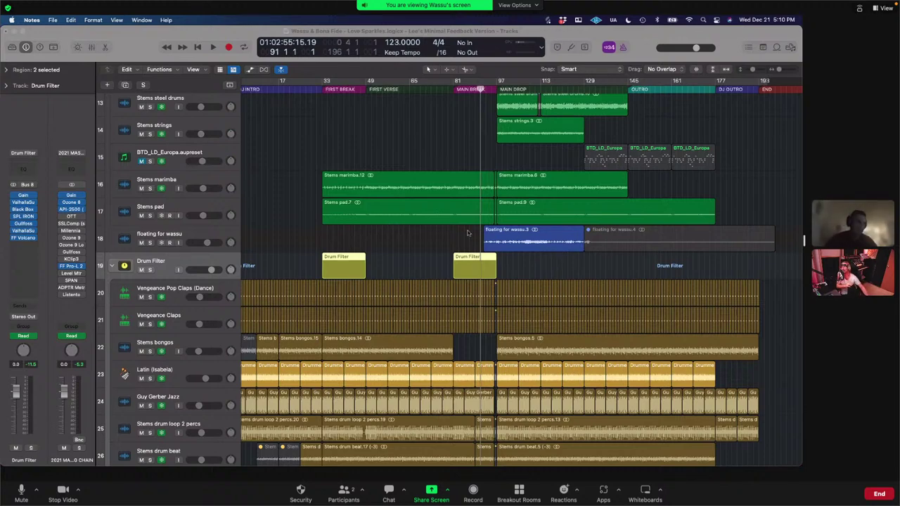
{"action": "scroll", "coordinate": [469, 230], "scroll_direction": "up", "scroll_amount": 3}
{"action": "scroll", "coordinate": [469, 230], "scroll_direction": "up", "scroll_amount": 10}
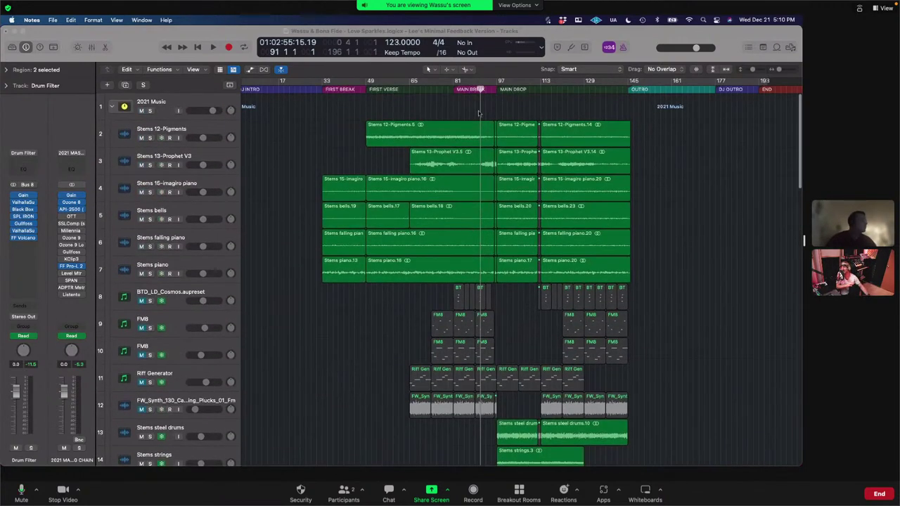
Step: Place the playhead around bar 108 in the Main Drop and play the full mix while looking down to the FILLS tracks
{"action": "left_click", "coordinate": [531, 90]}
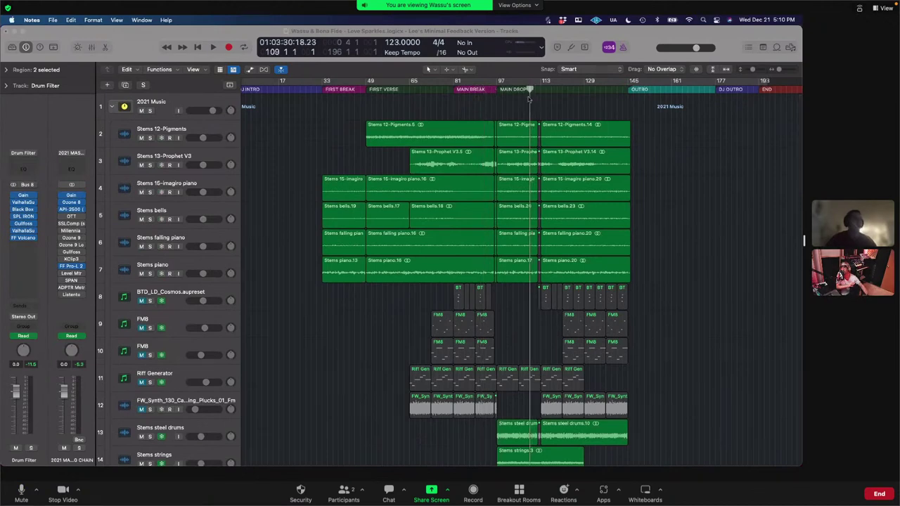
{"action": "scroll", "coordinate": [551, 211], "scroll_direction": "down", "scroll_amount": 3}
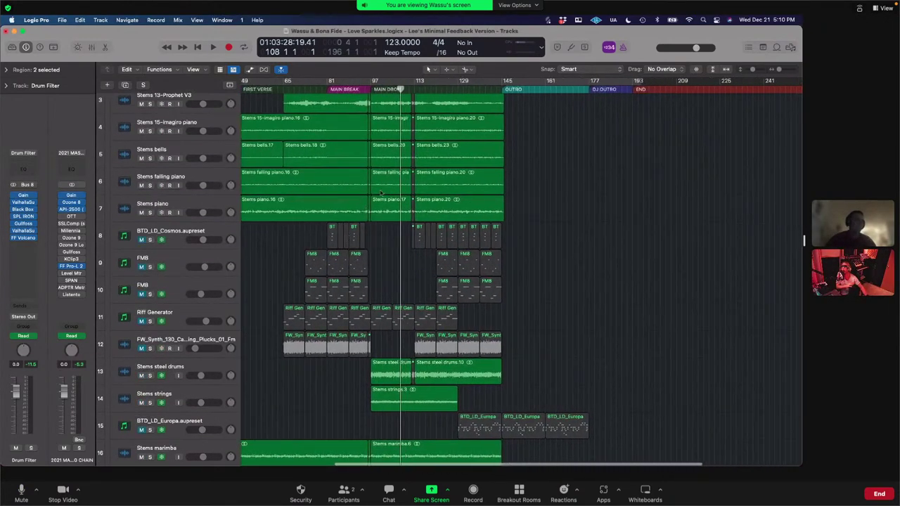
{"action": "scroll", "coordinate": [422, 118], "scroll_direction": "down", "scroll_amount": 5}
{"action": "key", "text": "space"}
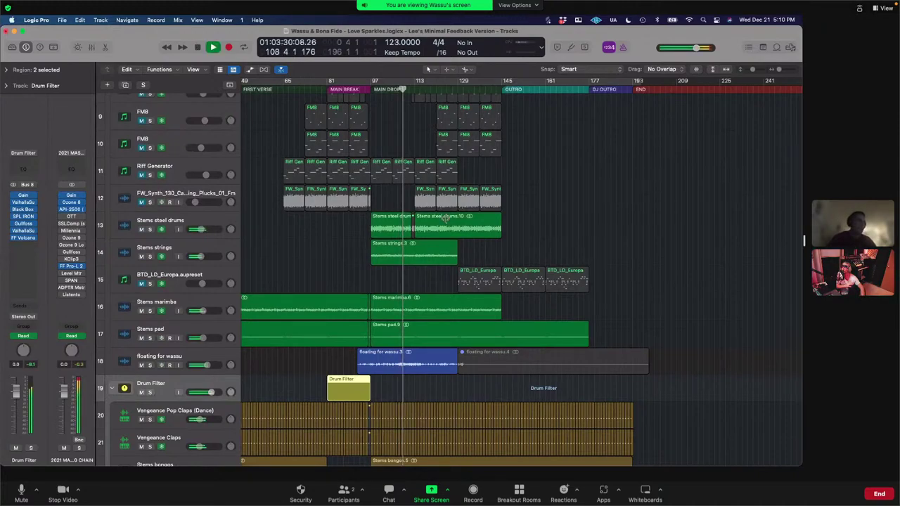
{"action": "scroll", "coordinate": [444, 218], "scroll_direction": "down", "scroll_amount": 20}
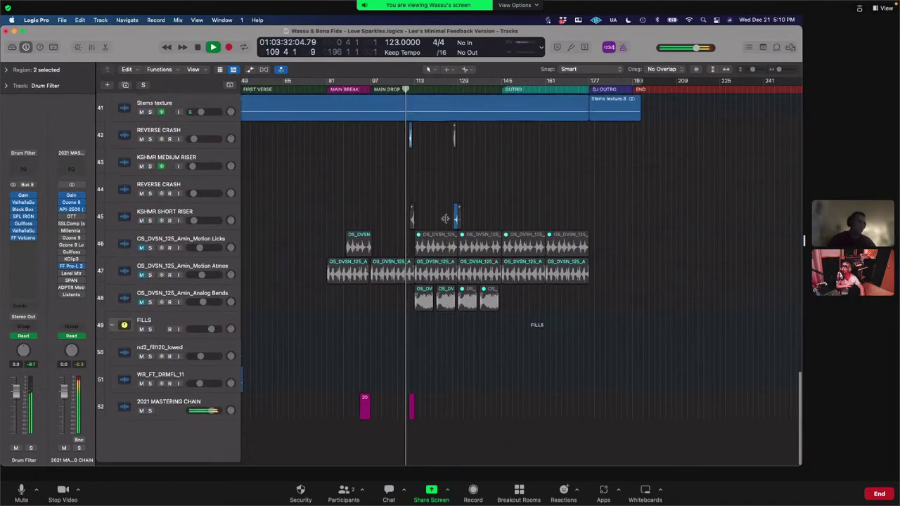
Step: Listen to the Main Drop while looking up from the FILLS tracks to the Drum Filter stack, and stop playback around bar 119
{"action": "scroll", "coordinate": [444, 218], "scroll_direction": "up", "scroll_amount": 10}
{"action": "scroll", "coordinate": [444, 217], "scroll_direction": "down", "scroll_amount": 10}
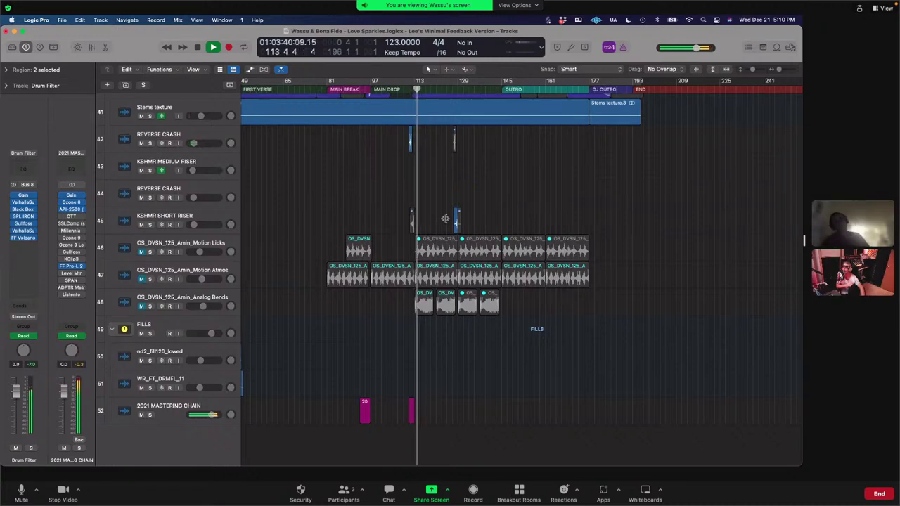
{"action": "scroll", "coordinate": [513, 171], "scroll_direction": "up", "scroll_amount": 1}
{"action": "scroll", "coordinate": [513, 171], "scroll_direction": "up", "scroll_amount": 12}
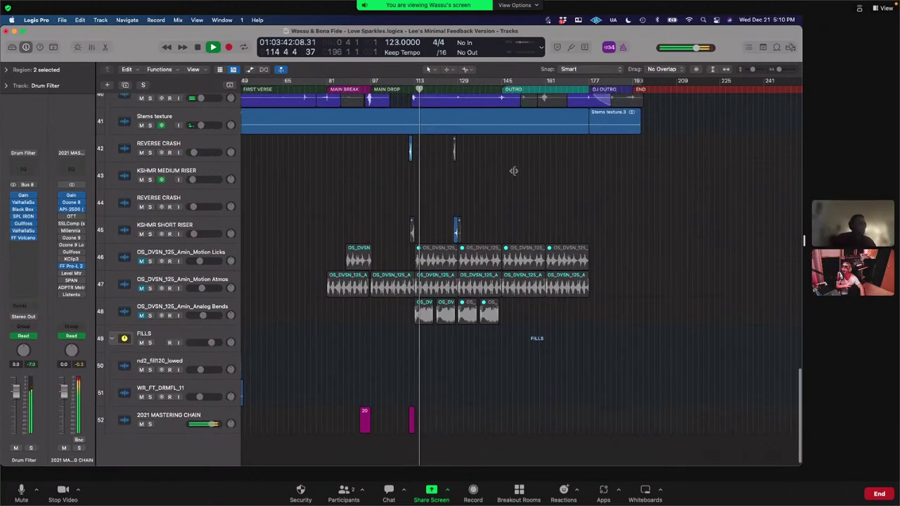
{"action": "scroll", "coordinate": [513, 171], "scroll_direction": "up", "scroll_amount": 10}
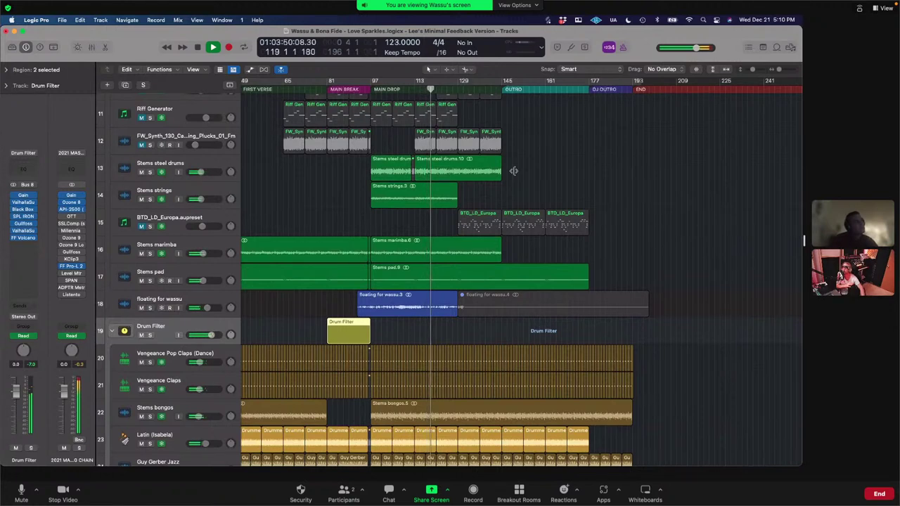
{"action": "key", "text": "space"}
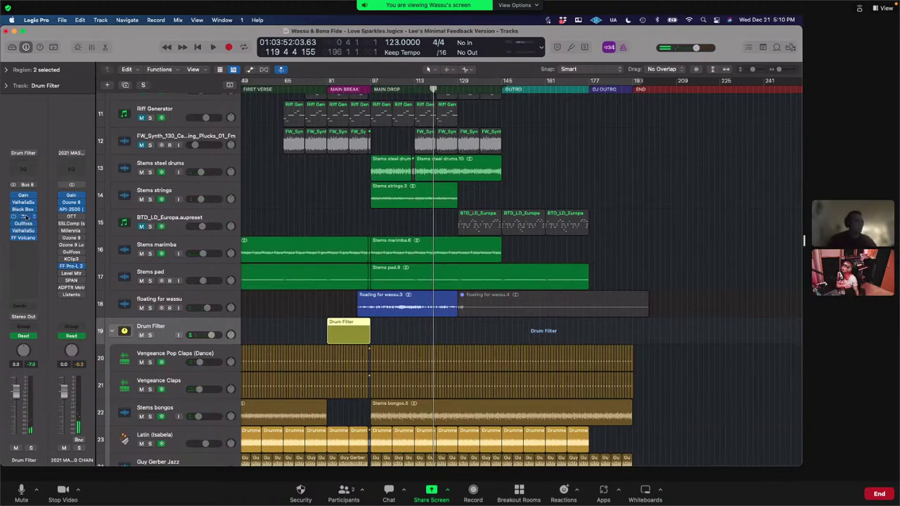
Step: Open SPL IRON on the Drum Filter stack, try the channel 1 Rectifier control during playback, and close the plug-in
{"action": "left_click", "coordinate": [25, 217]}
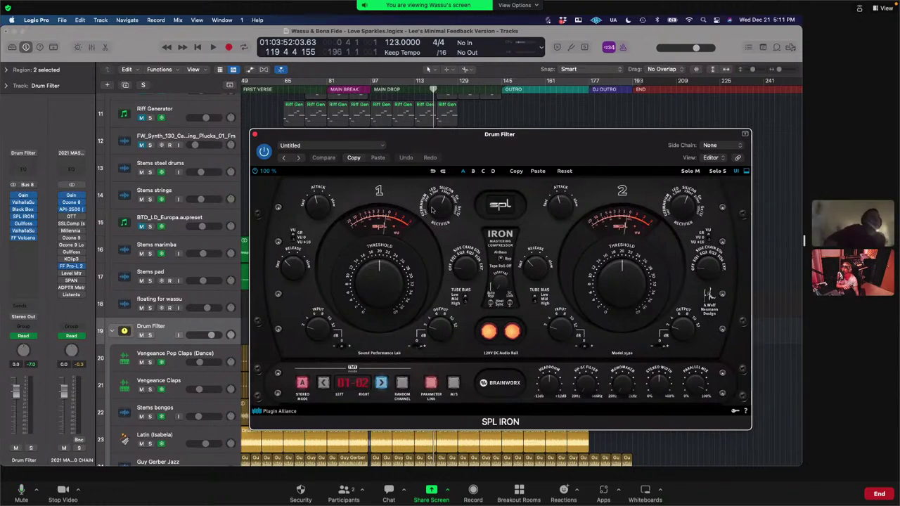
{"action": "left_click_drag", "start_coordinate": [435, 209], "coordinate": [439, 223]}
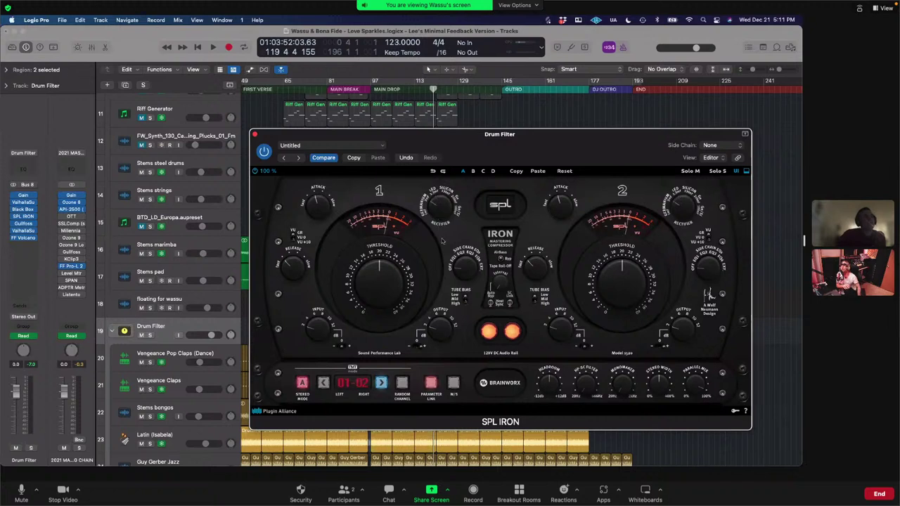
{"action": "key", "text": "space"}
{"action": "left_click_drag", "start_coordinate": [438, 206], "coordinate": [435, 211]}
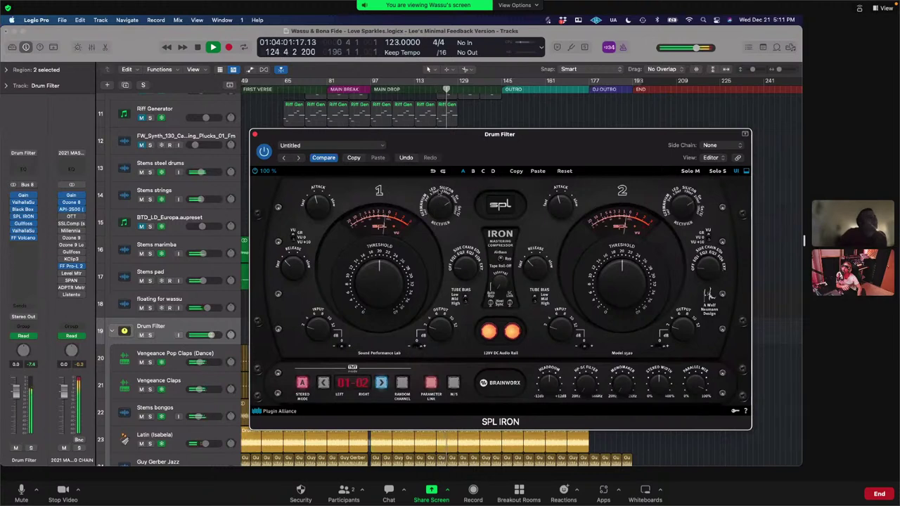
{"action": "key", "text": "space"}
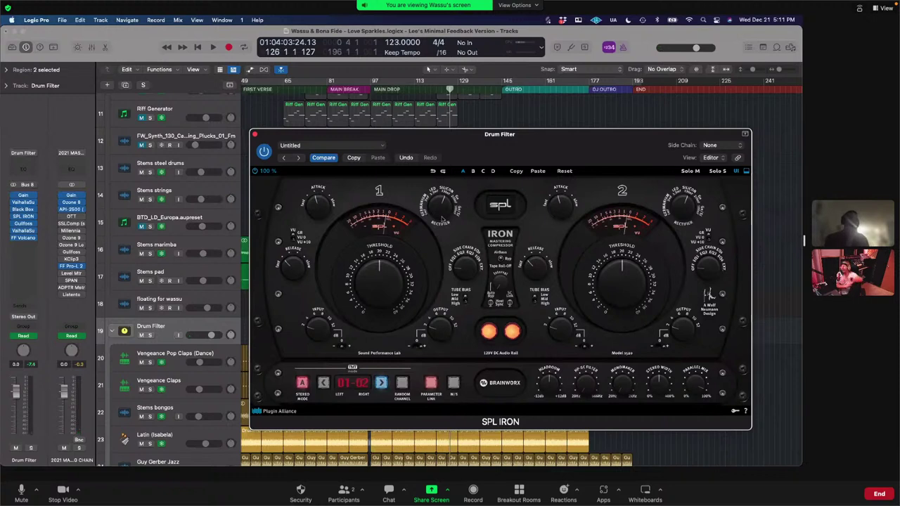
{"action": "left_click", "coordinate": [256, 134]}
Step: Unmute the BTD_LD_Cosmos, both FM8, Riff Generator and FW_Synth plucks tracks and play the mix
{"action": "scroll", "coordinate": [345, 132], "scroll_direction": "up", "scroll_amount": 5}
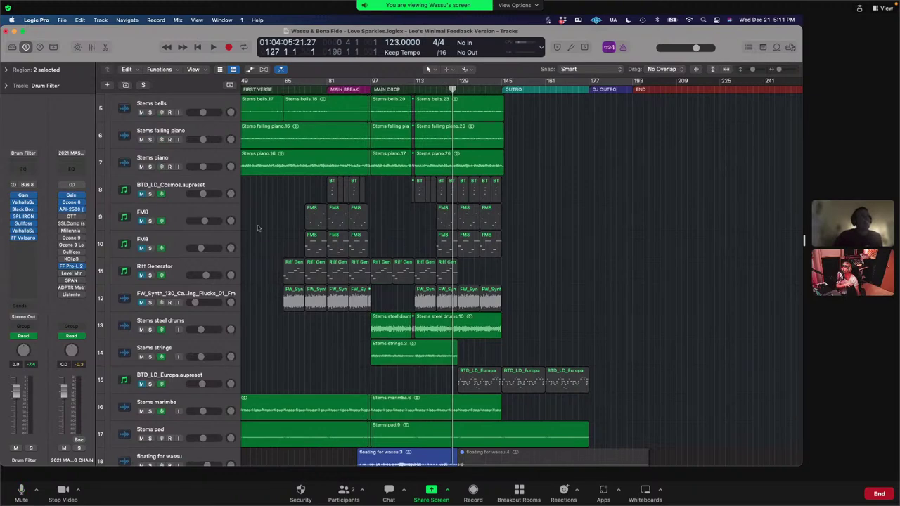
{"action": "scroll", "coordinate": [475, 241], "scroll_direction": "up", "scroll_amount": 3}
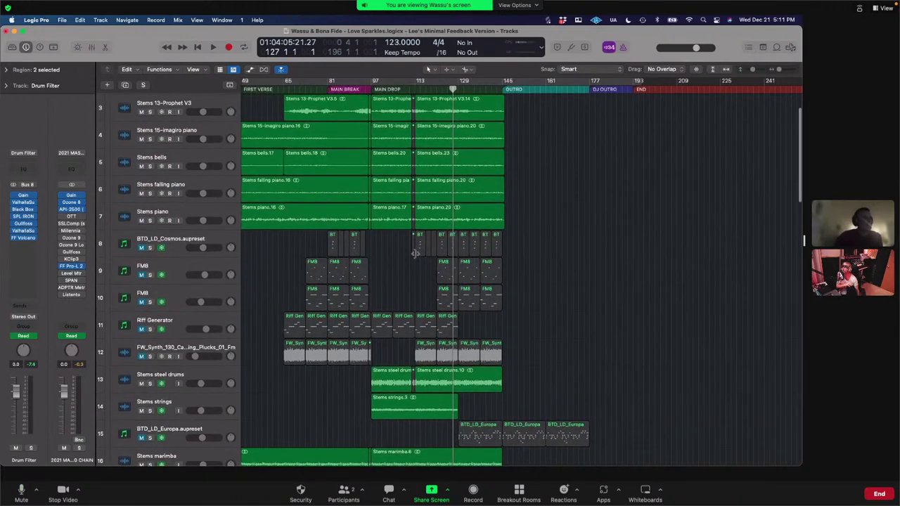
{"action": "left_click_drag", "start_coordinate": [143, 357], "coordinate": [143, 256]}
{"action": "key", "text": "space"}
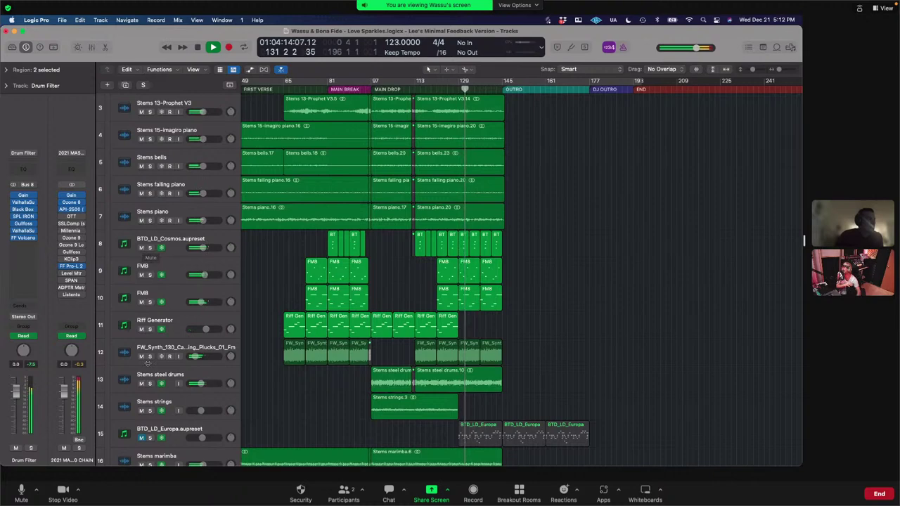
Step: Solo the FW_Synth plucks and BTD_LD_Cosmos tracks one at a time, and mute tracks 8 to 12 again
{"action": "left_click", "coordinate": [149, 356]}
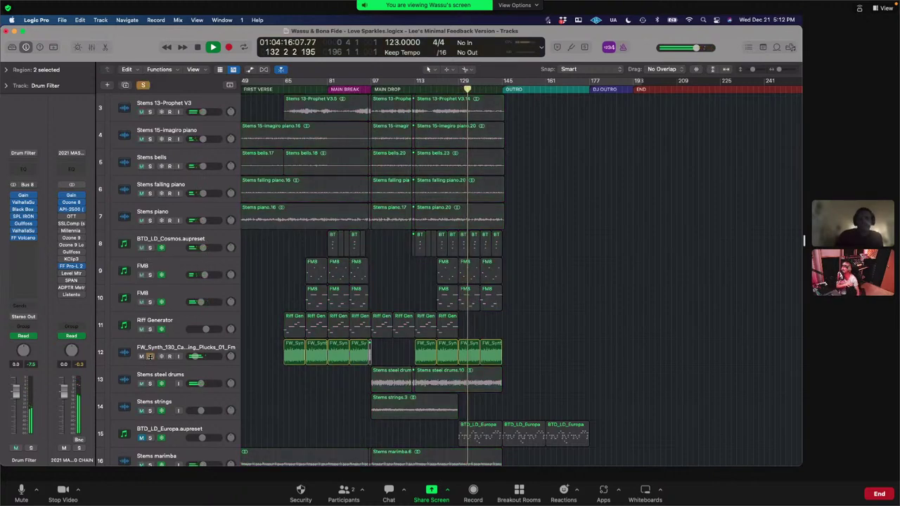
{"action": "left_click", "coordinate": [149, 356]}
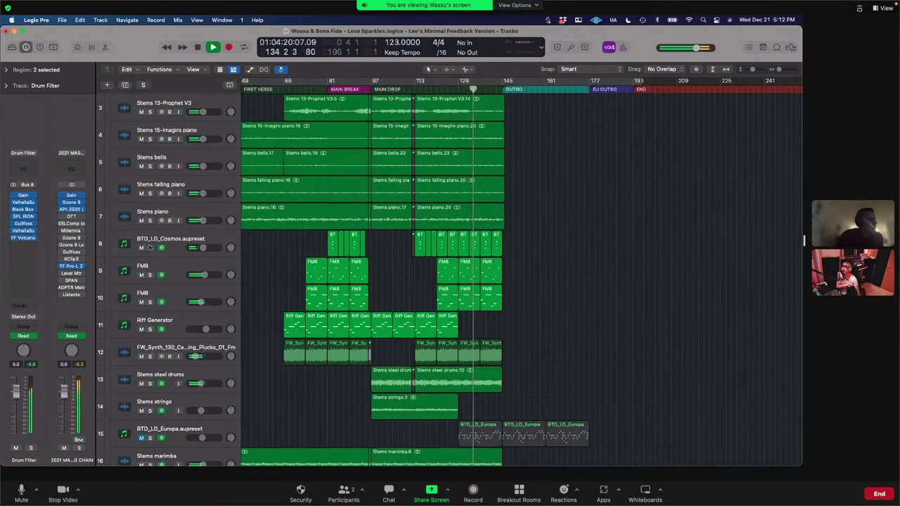
{"action": "left_click", "coordinate": [150, 247]}
{"action": "left_click", "coordinate": [149, 248]}
{"action": "key", "text": "space"}
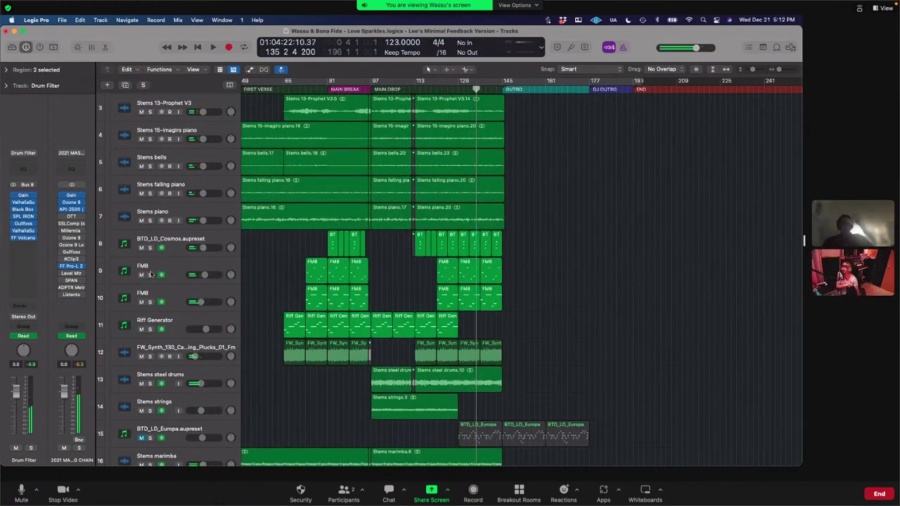
{"action": "left_click_drag", "start_coordinate": [142, 248], "coordinate": [209, 342]}
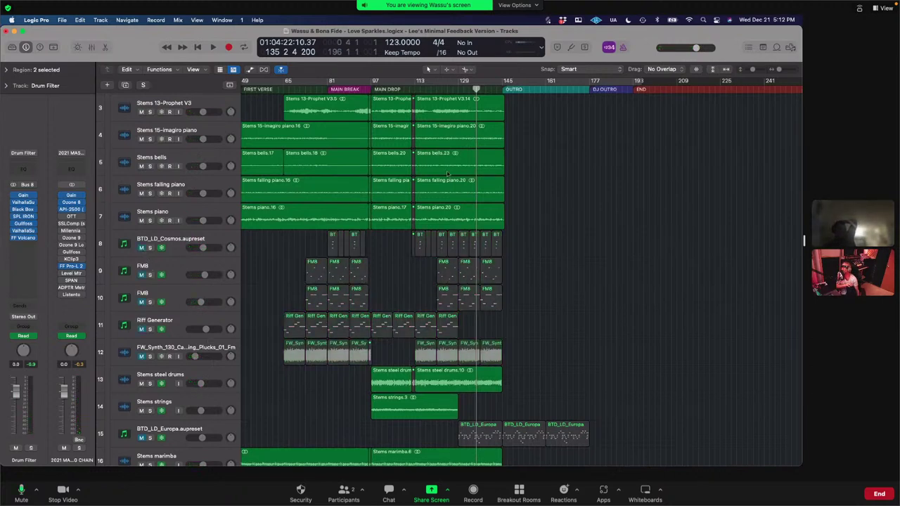
Step: Place the playhead at bar 120 and select the Stems falling piano track
{"action": "left_click", "coordinate": [434, 87]}
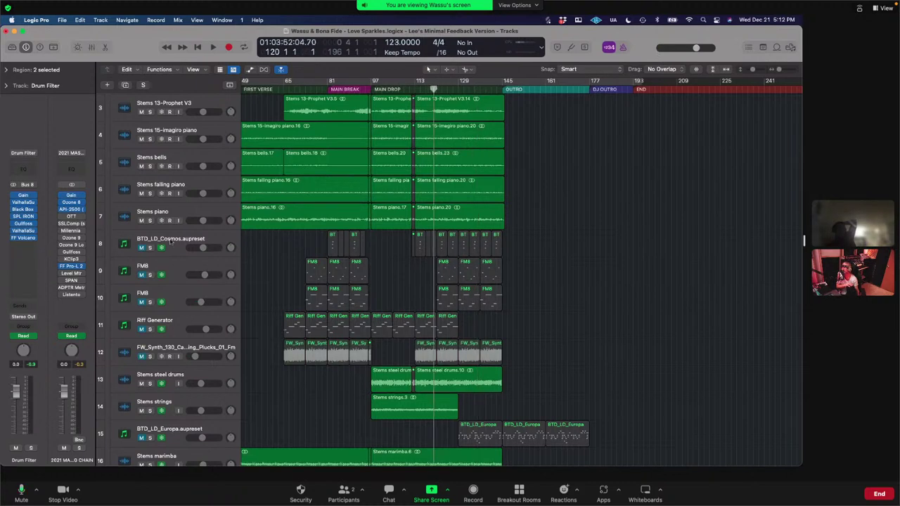
{"action": "left_click", "coordinate": [173, 180]}
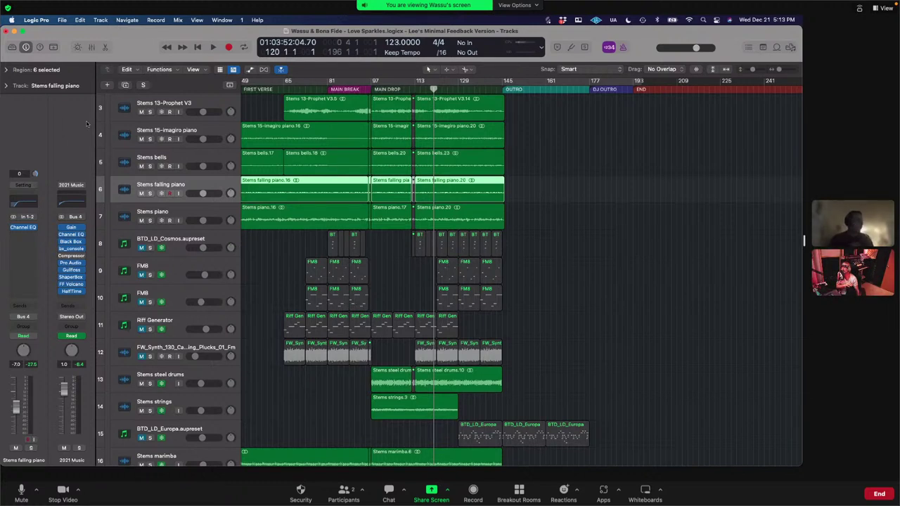
Step: Unmute and solo the OS_DVSN_125 Motion Licks, Motion Atmos and Analog Bends tracks, playing them from bar 120
{"action": "scroll", "coordinate": [218, 173], "scroll_direction": "down", "scroll_amount": 20}
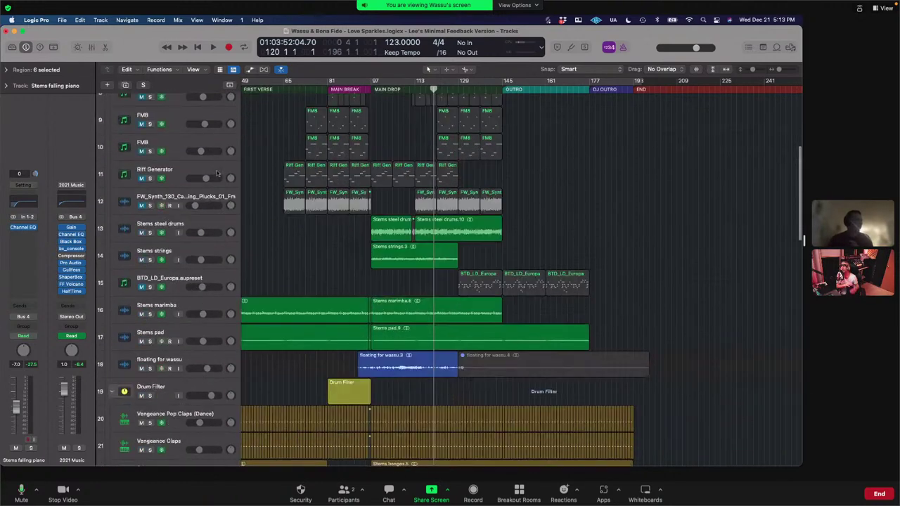
{"action": "scroll", "coordinate": [251, 186], "scroll_direction": "down", "scroll_amount": 2}
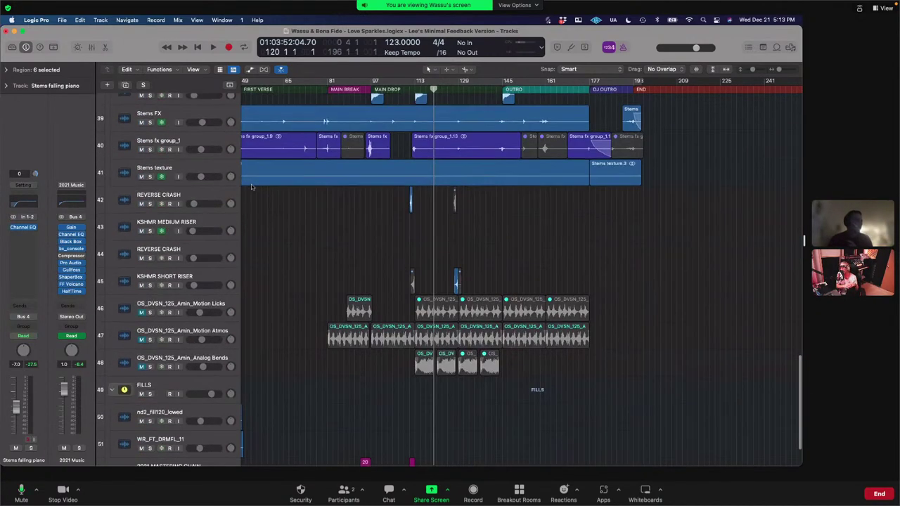
{"action": "left_click", "coordinate": [178, 303]}
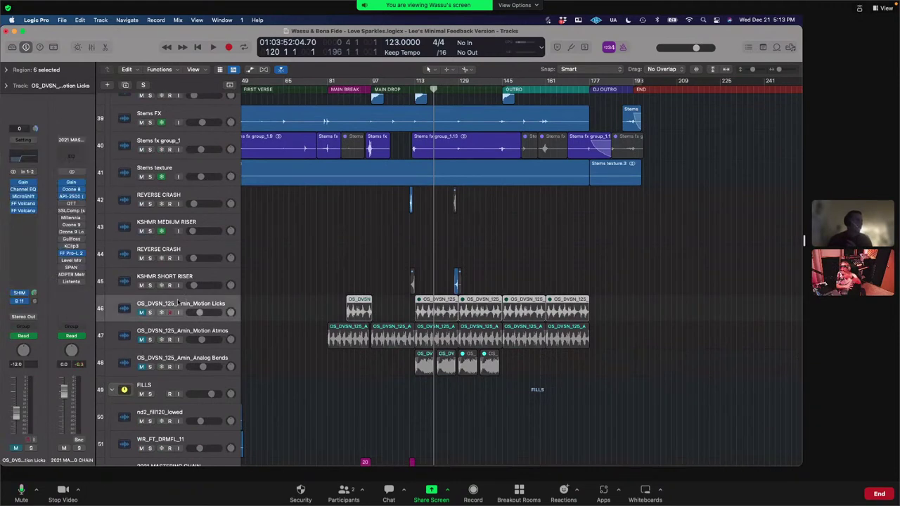
{"action": "left_click_drag", "start_coordinate": [143, 313], "coordinate": [140, 368]}
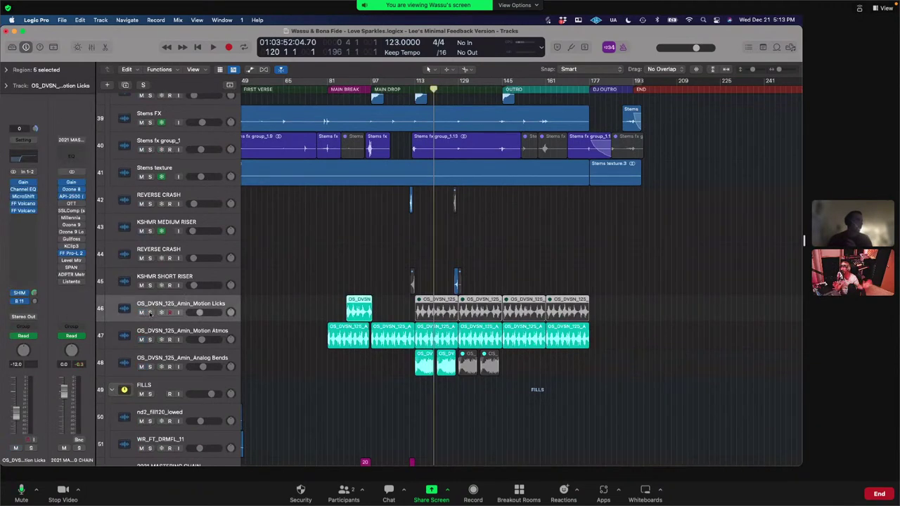
{"action": "left_click_drag", "start_coordinate": [150, 314], "coordinate": [149, 353]}
{"action": "key", "text": "space"}
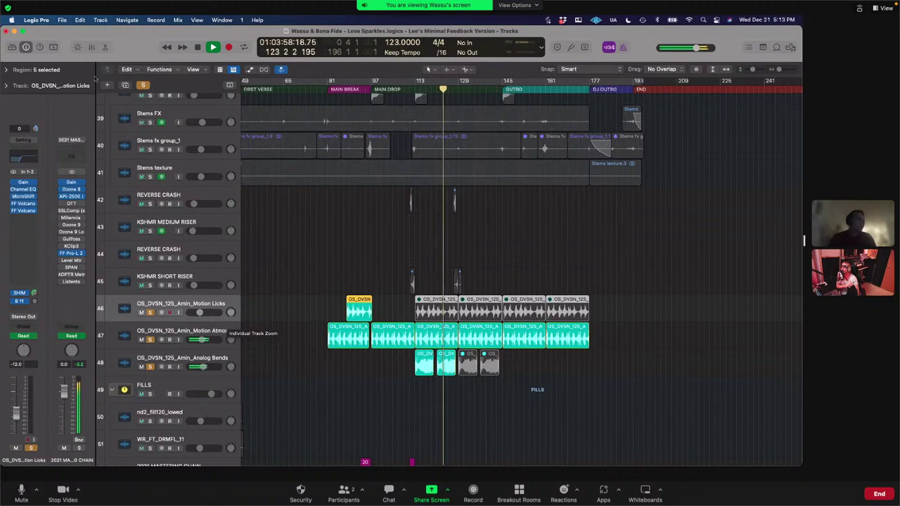
Step: Select the Analog Bends track to show its channel strip, stop playback and clear all the solos
{"action": "scroll", "coordinate": [190, 359], "scroll_direction": "up", "scroll_amount": 1}
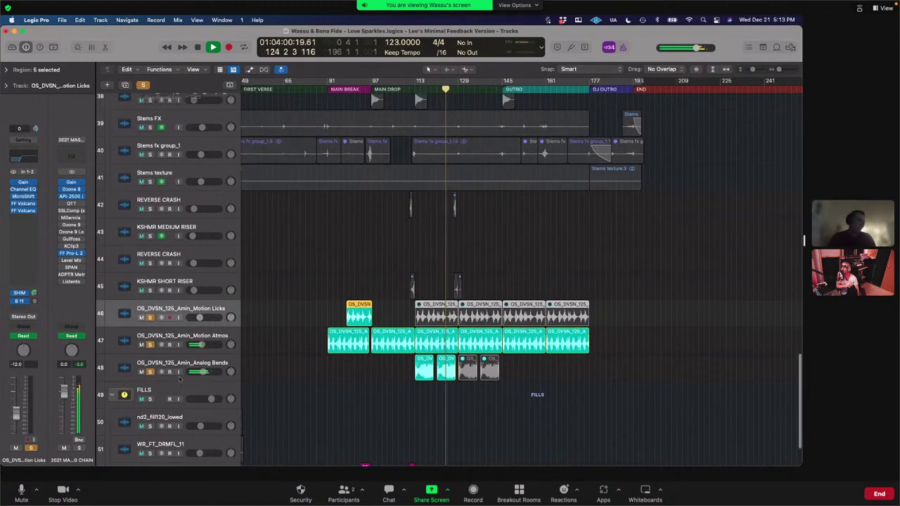
{"action": "left_click", "coordinate": [190, 360]}
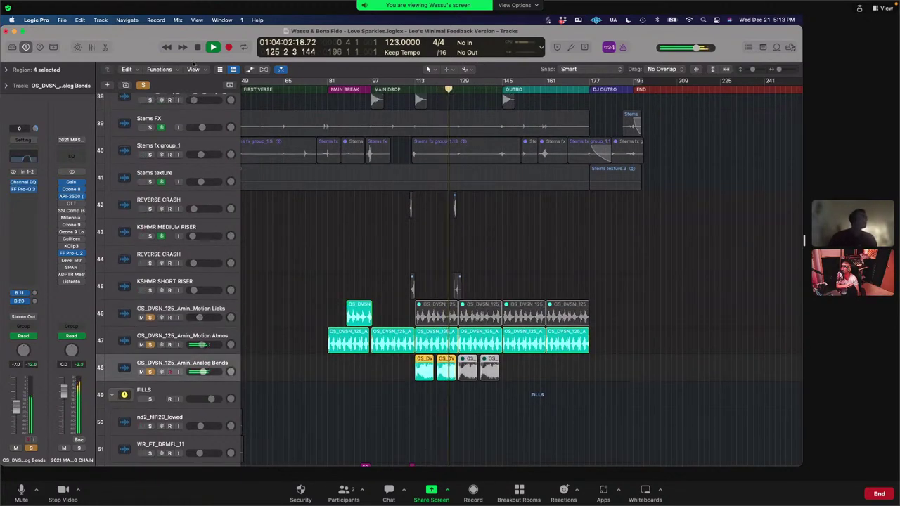
{"action": "key", "text": "space"}
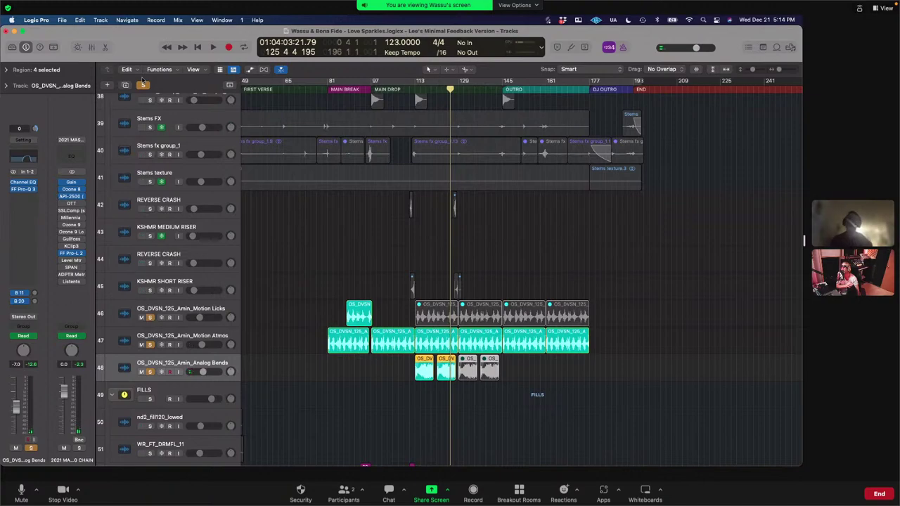
{"action": "scroll", "coordinate": [335, 212], "scroll_direction": "up", "scroll_amount": 15}
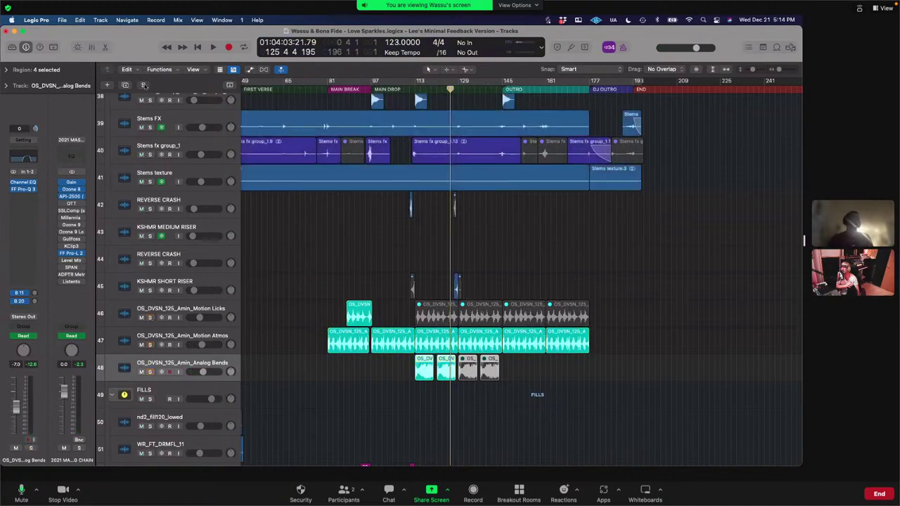
Step: Select the Stems marimba track and open the Pro Audio DSP DSM V3 plug-in on its 2021 Music bus
{"action": "scroll", "coordinate": [335, 212], "scroll_direction": "up", "scroll_amount": 5}
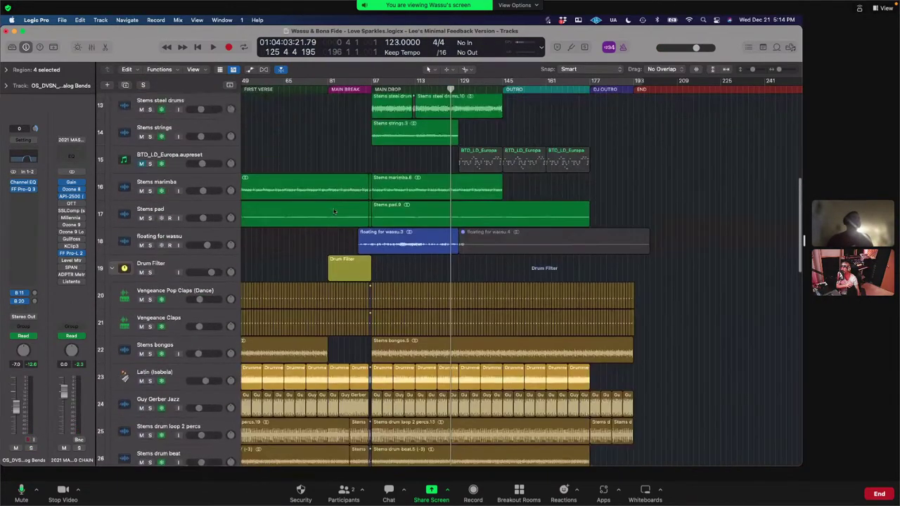
{"action": "left_click", "coordinate": [173, 193]}
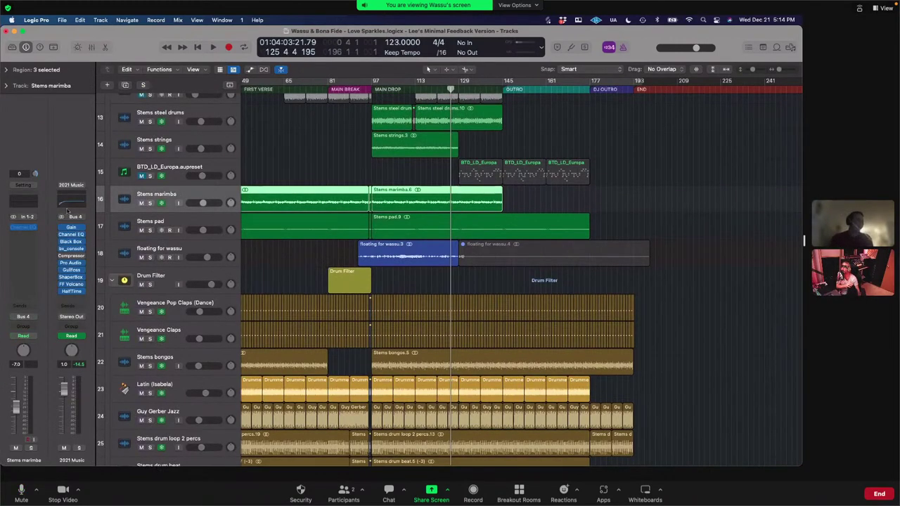
{"action": "left_click", "coordinate": [70, 263]}
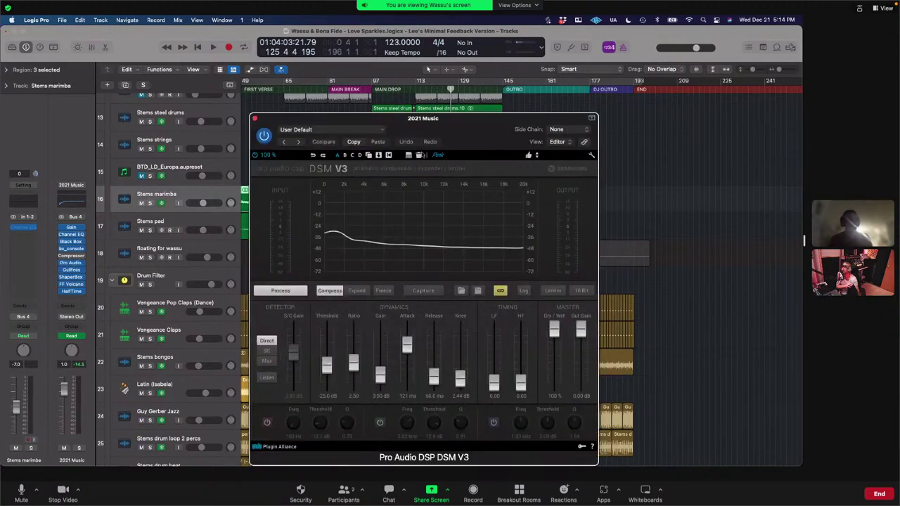
Step: Look over the preset categories of DSM V3 without loading a different preset
{"action": "left_click", "coordinate": [444, 156]}
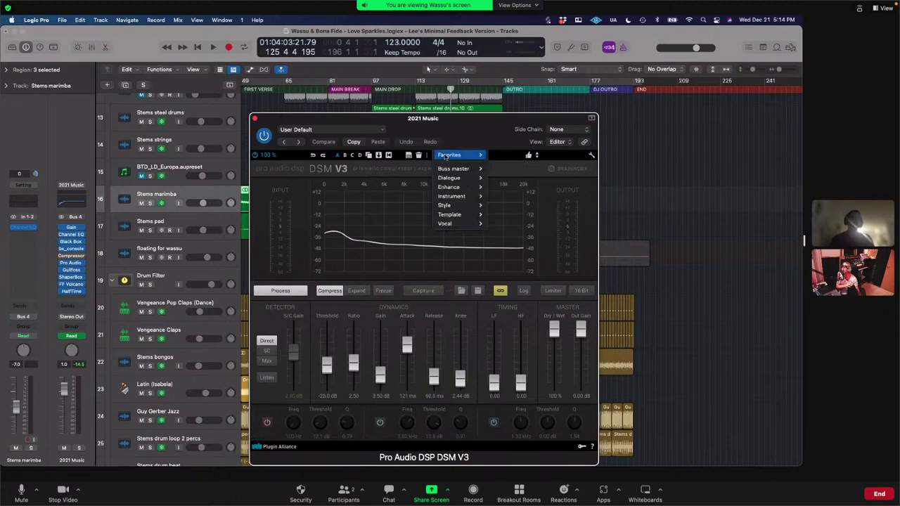
{"action": "left_click", "coordinate": [445, 156]}
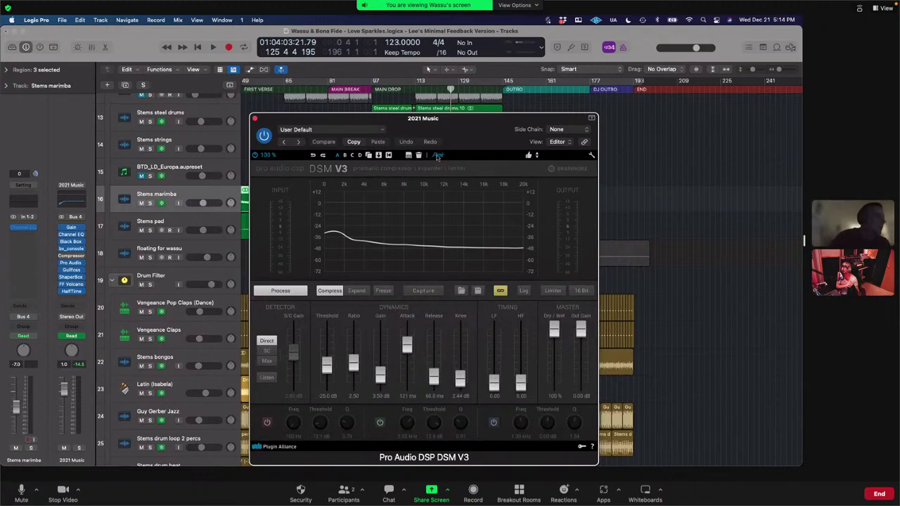
{"action": "left_click", "coordinate": [437, 155]}
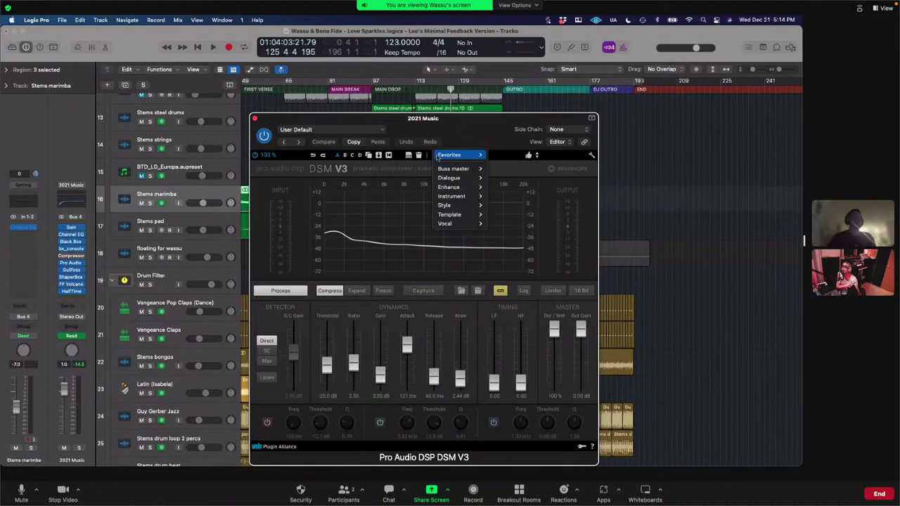
{"action": "left_click", "coordinate": [454, 139]}
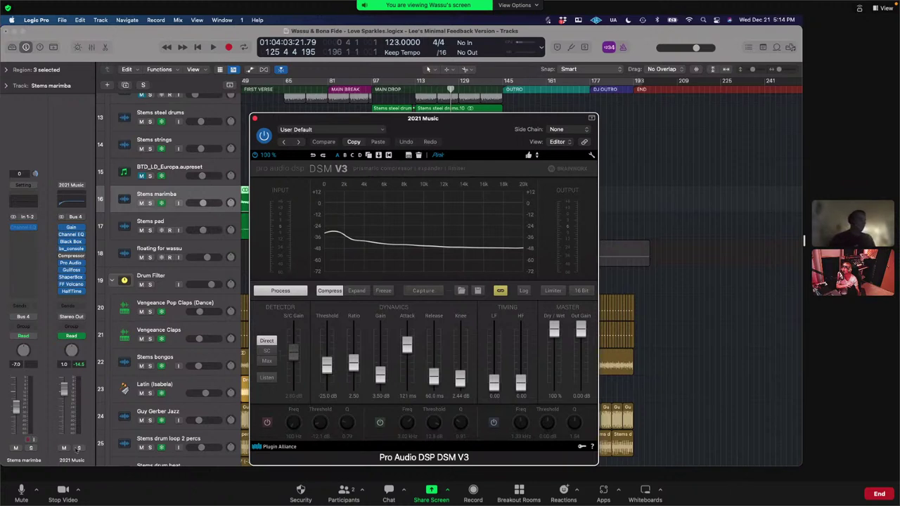
Step: Solo the 2021 Music bus and play it briefly while watching the DSM V3 spectrum and meters
{"action": "left_click", "coordinate": [79, 448]}
{"action": "key", "text": "space"}
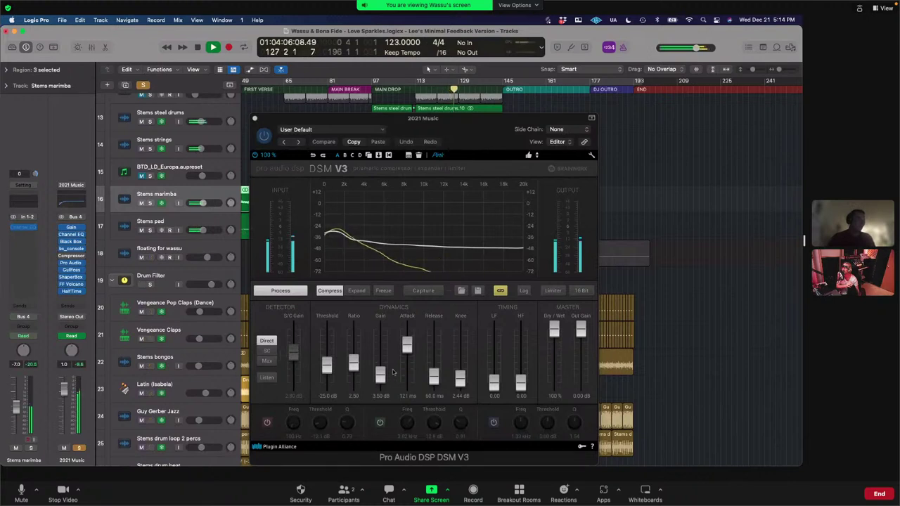
{"action": "key", "text": "space"}
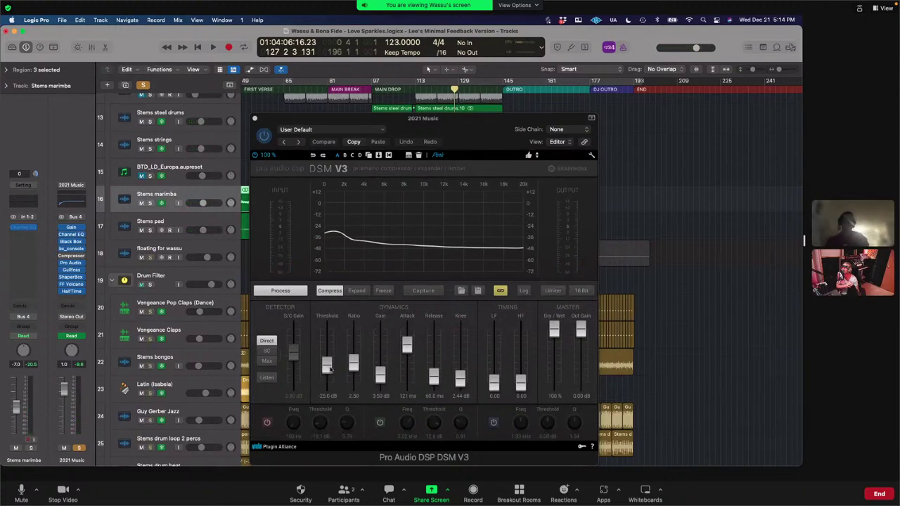
Step: Try a lower DSM V3 threshold of -48 dB during playback, restore it to -25 dB and close the plug-in
{"action": "left_click_drag", "start_coordinate": [327, 366], "coordinate": [329, 395]}
{"action": "key", "text": "space"}
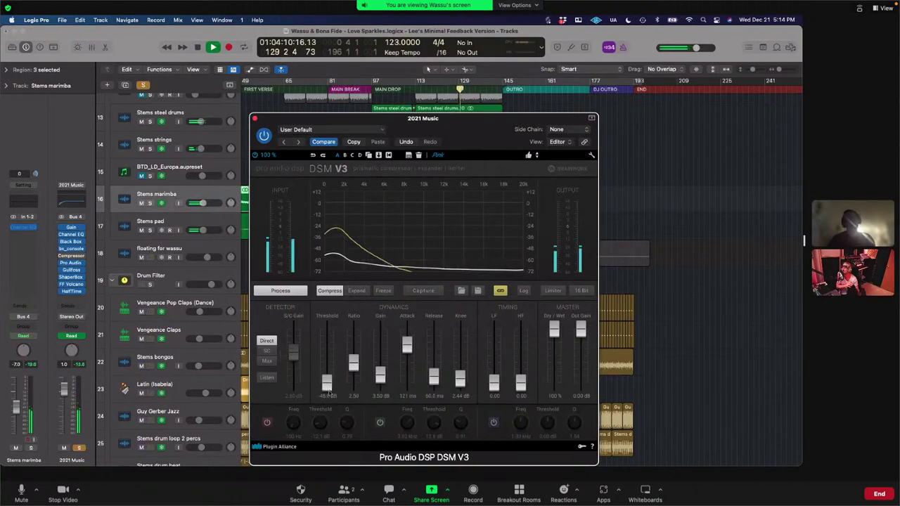
{"action": "mouse_move", "coordinate": [328, 376]}
{"action": "left_mouse_down"}
{"action": "mouse_move", "coordinate": [326, 336]}
{"action": "mouse_move", "coordinate": [325, 369]}
{"action": "left_mouse_up"}
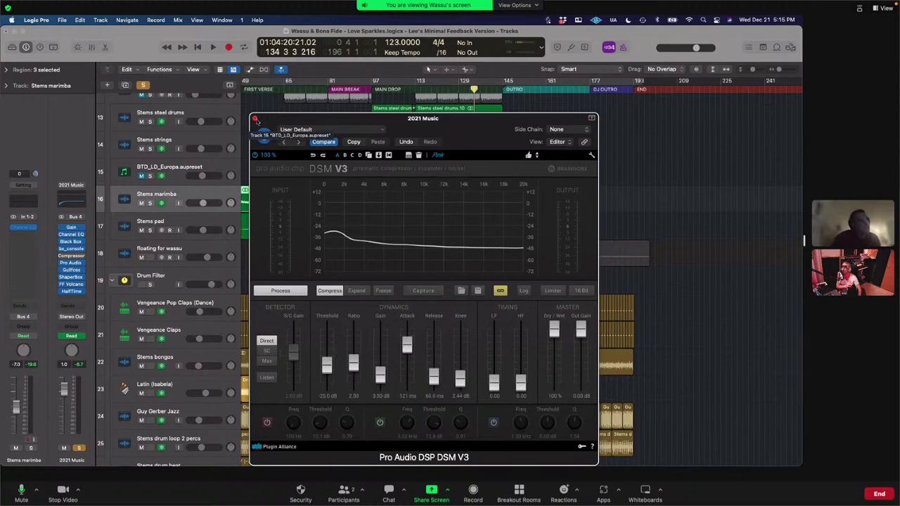
{"action": "left_click", "coordinate": [255, 118]}
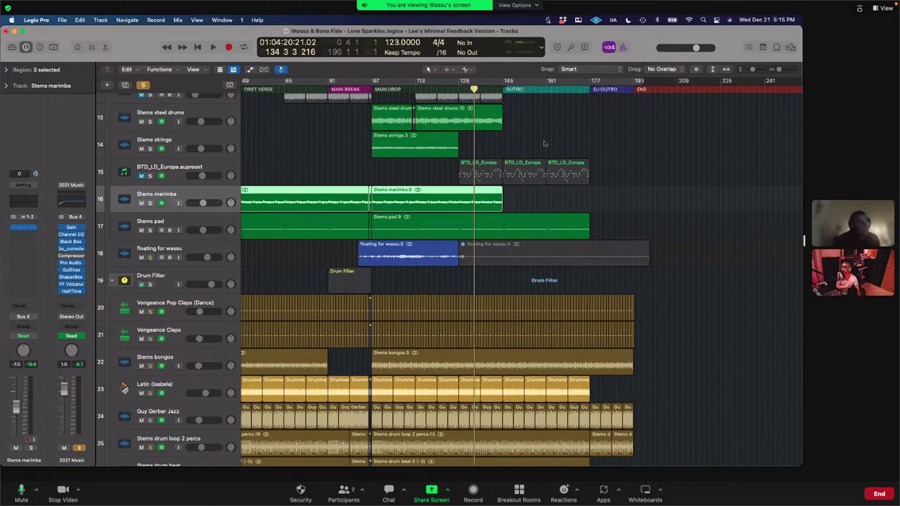
Step: Audition the bx_console SSL 9000 J plug-in on the 2021 Music bus during playback, close it and clear the solo
{"action": "left_click", "coordinate": [615, 168]}
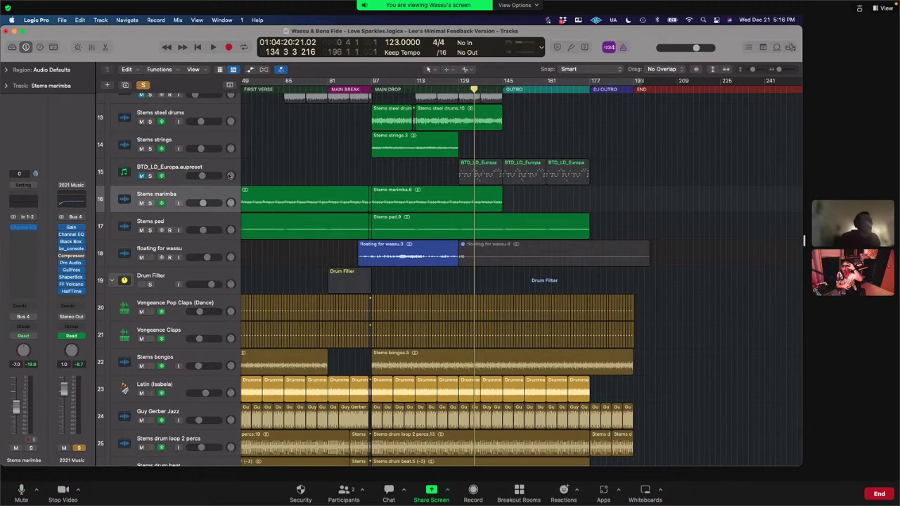
{"action": "left_click", "coordinate": [74, 251]}
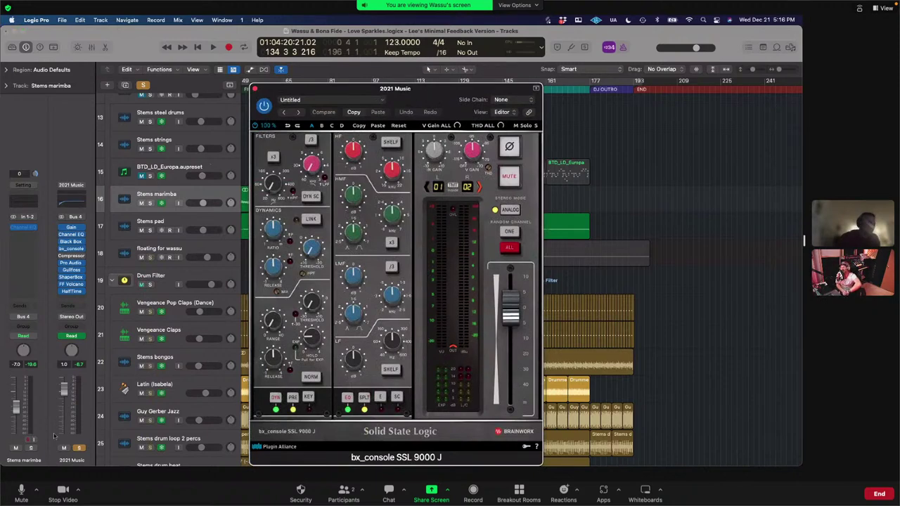
{"action": "key", "text": "space"}
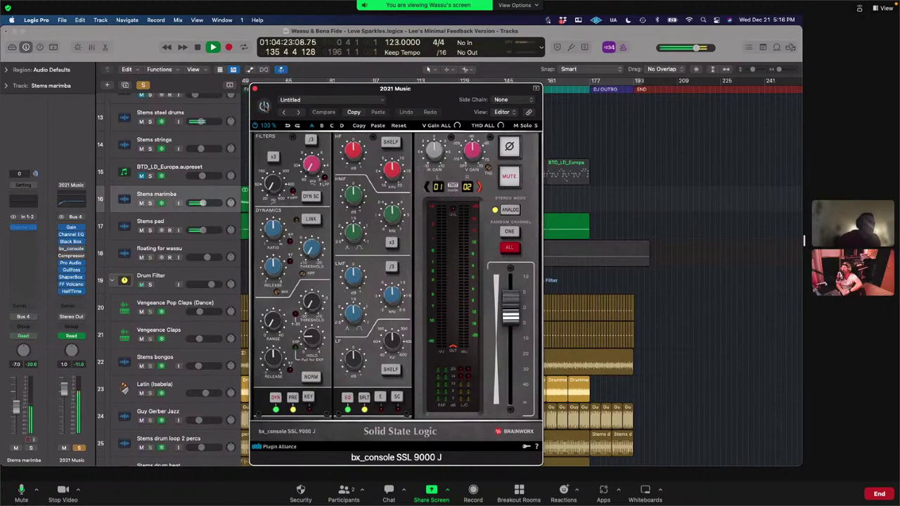
{"action": "left_click", "coordinate": [255, 89]}
{"action": "key", "text": "space"}
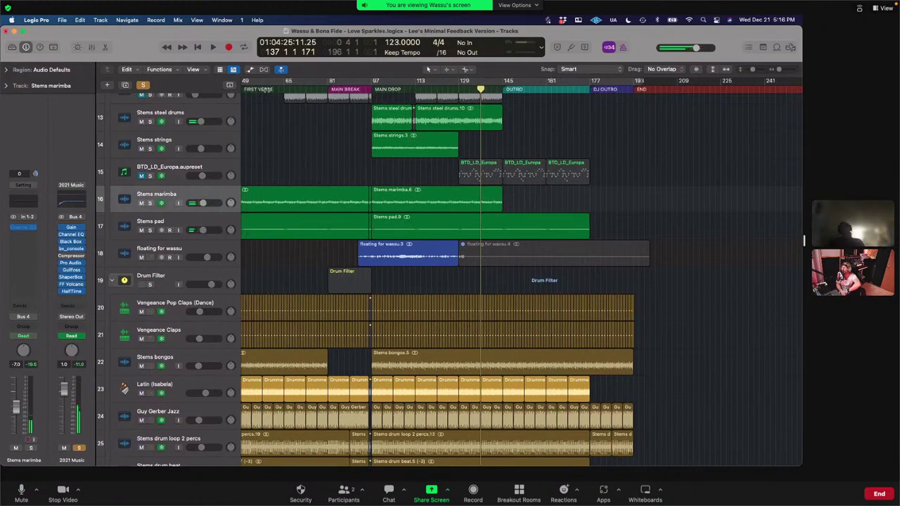
{"action": "left_click", "coordinate": [143, 86]}
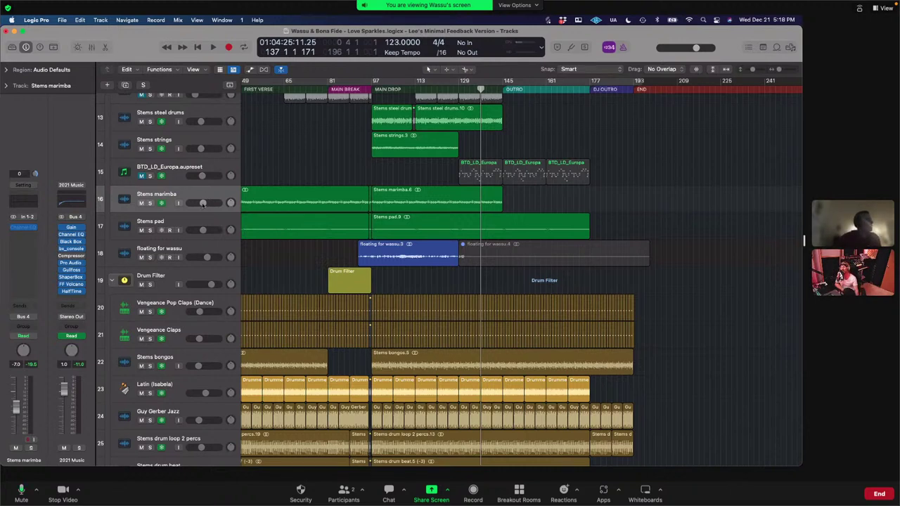
Step: Insert the Waves CLA Vocals (s) plug-in on the Stems pad track to show it, close it and remove it
{"action": "left_click", "coordinate": [150, 222]}
{"action": "left_click", "coordinate": [32, 253]}
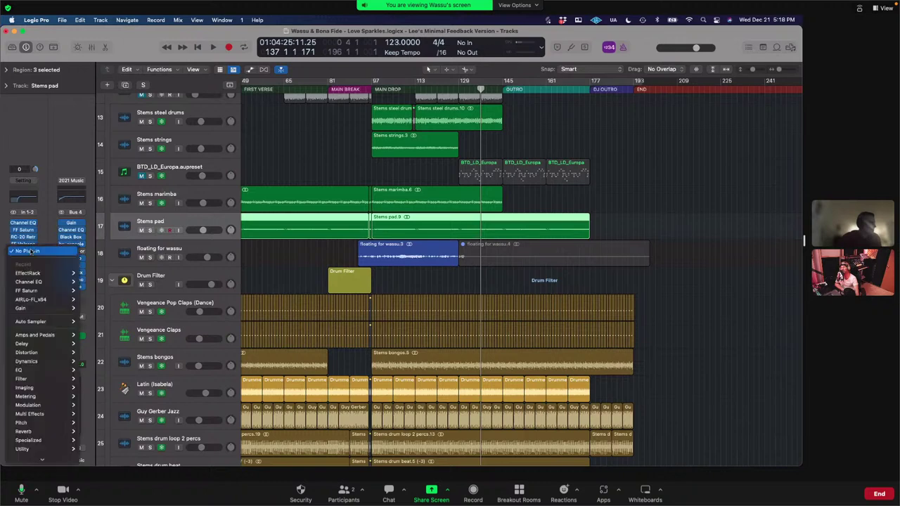
{"action": "mouse_move", "coordinate": [42, 448]}
{"action": "mouse_move", "coordinate": [89, 431]}
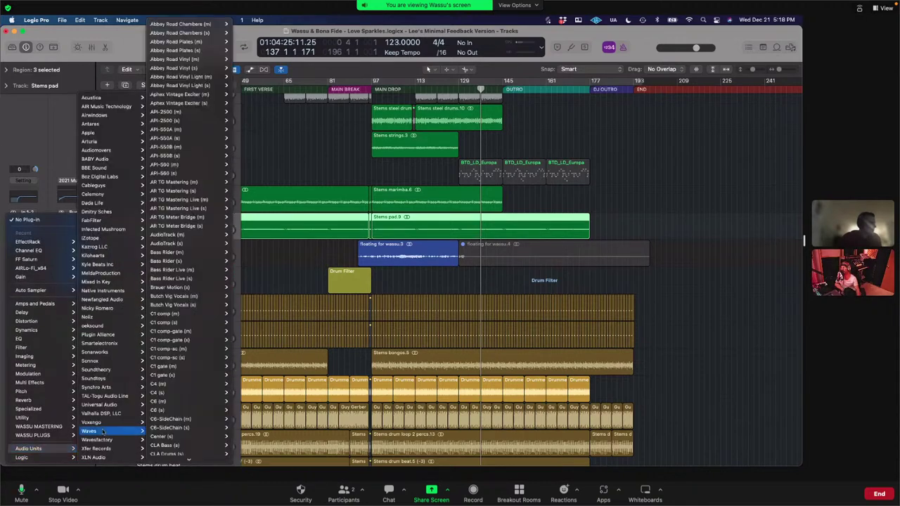
{"action": "scroll", "coordinate": [194, 331], "scroll_direction": "down", "scroll_amount": 5}
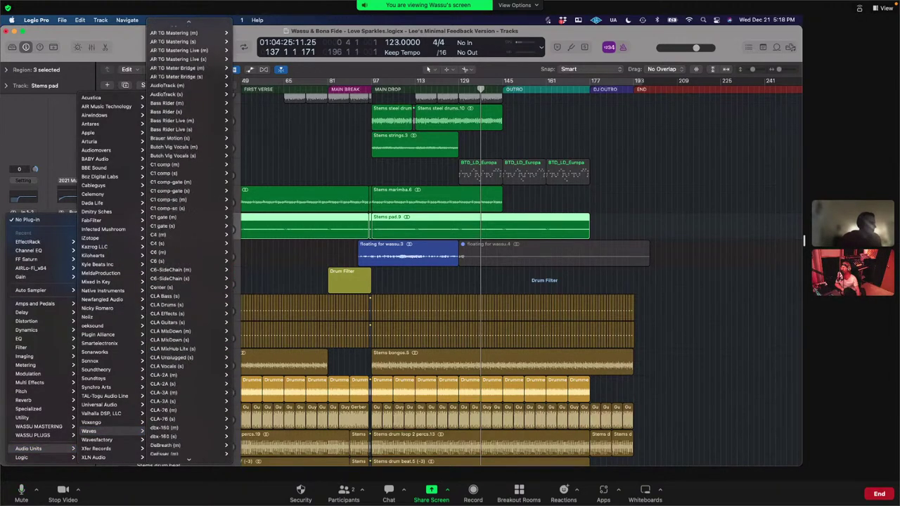
{"action": "mouse_move", "coordinate": [175, 350]}
{"action": "left_click", "coordinate": [248, 350]}
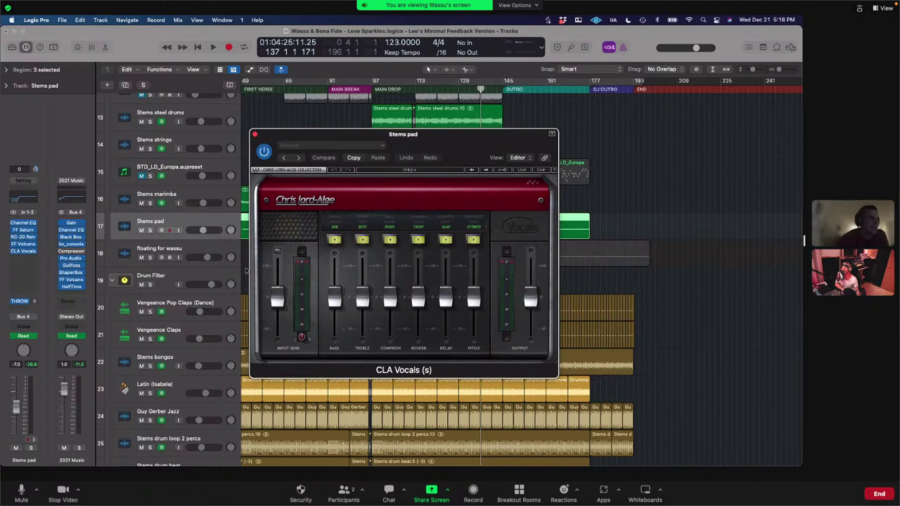
{"action": "left_click", "coordinate": [256, 135]}
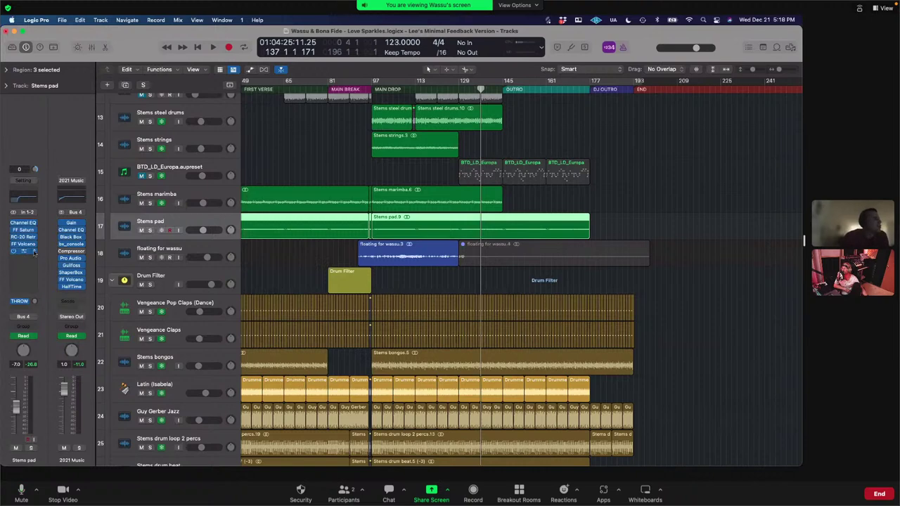
{"action": "left_click", "coordinate": [34, 253]}
{"action": "left_click", "coordinate": [67, 220]}
Step: Insert the Waves CLA Drums (s) plug-in after FF Volcano on the Drum Filter track
{"action": "left_click", "coordinate": [155, 280]}
{"action": "left_click", "coordinate": [23, 245]}
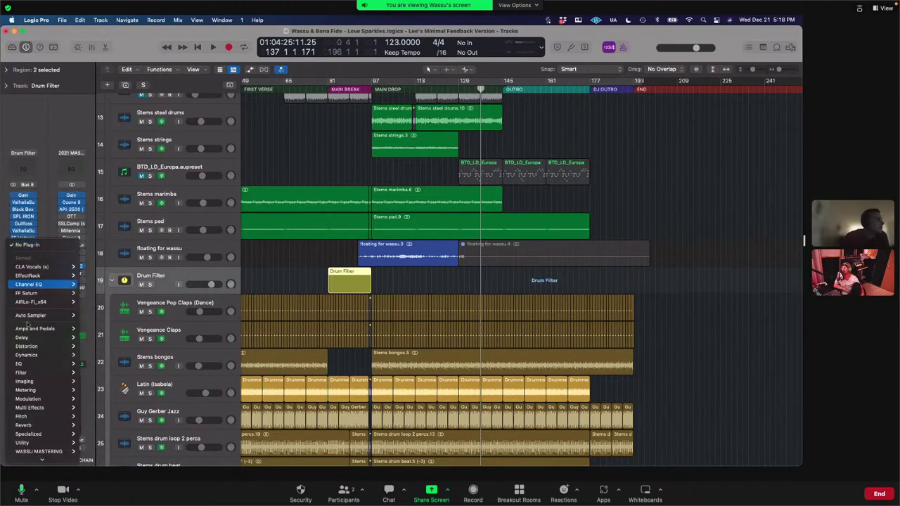
{"action": "mouse_move", "coordinate": [43, 459]}
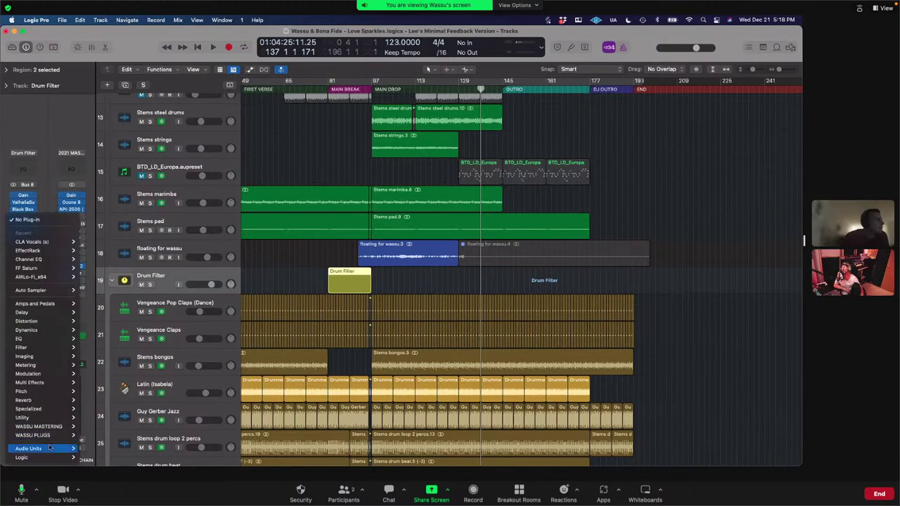
{"action": "mouse_move", "coordinate": [116, 379]}
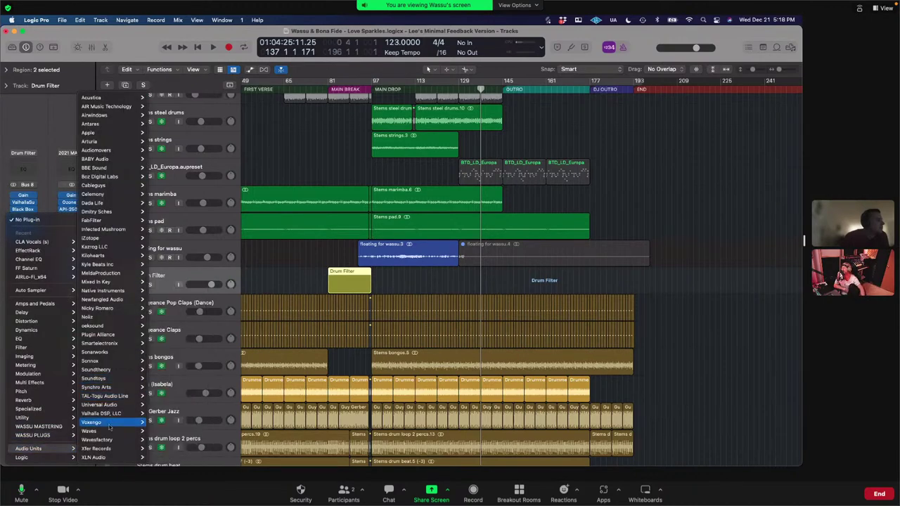
{"action": "mouse_move", "coordinate": [113, 430]}
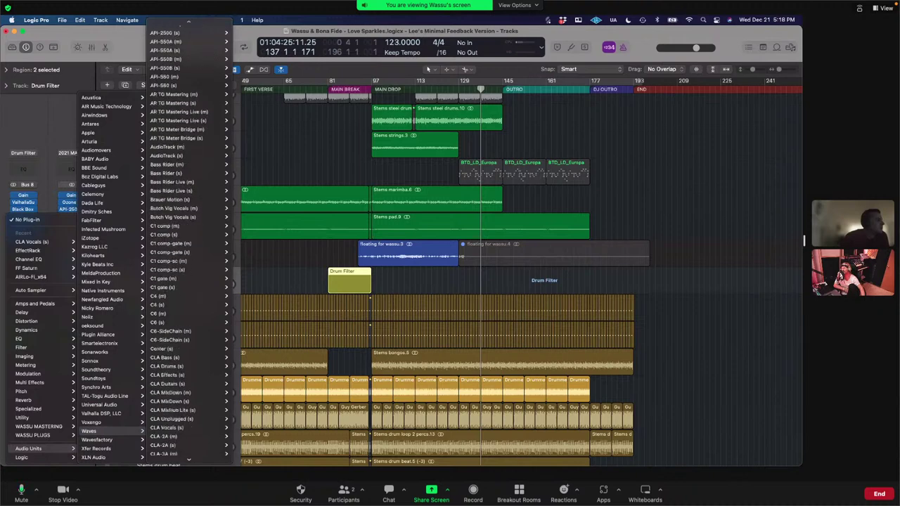
{"action": "mouse_move", "coordinate": [189, 349]}
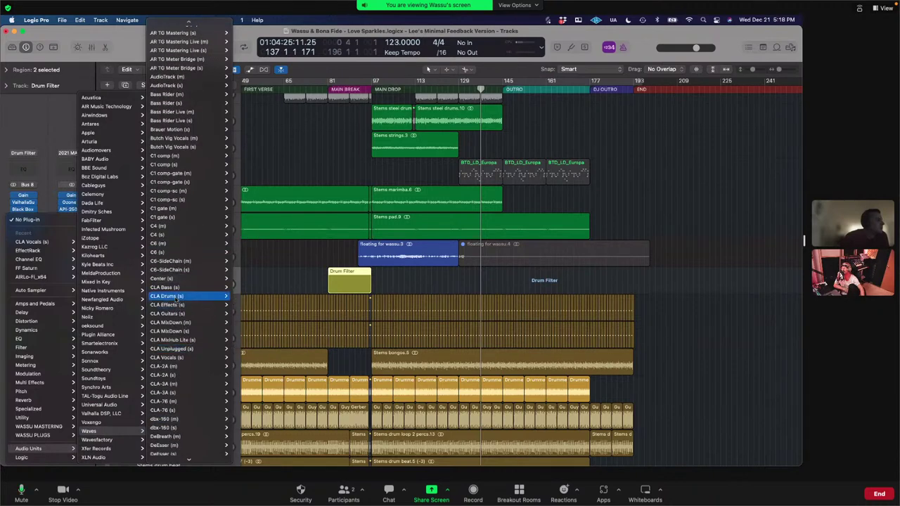
{"action": "left_click", "coordinate": [244, 300]}
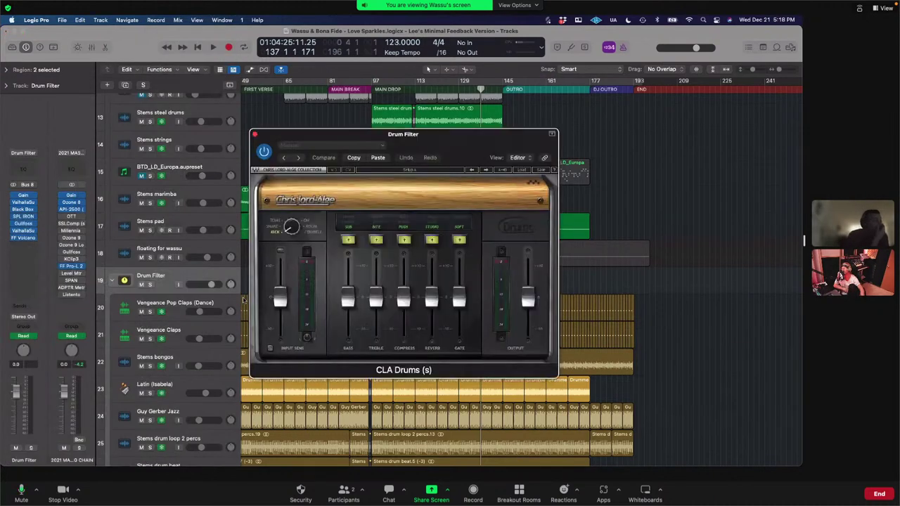
Step: Solo the Drum Filter track, raise the CLA Drums Bass fader during playback, then stop and close the plug-in
{"action": "left_click", "coordinate": [149, 284]}
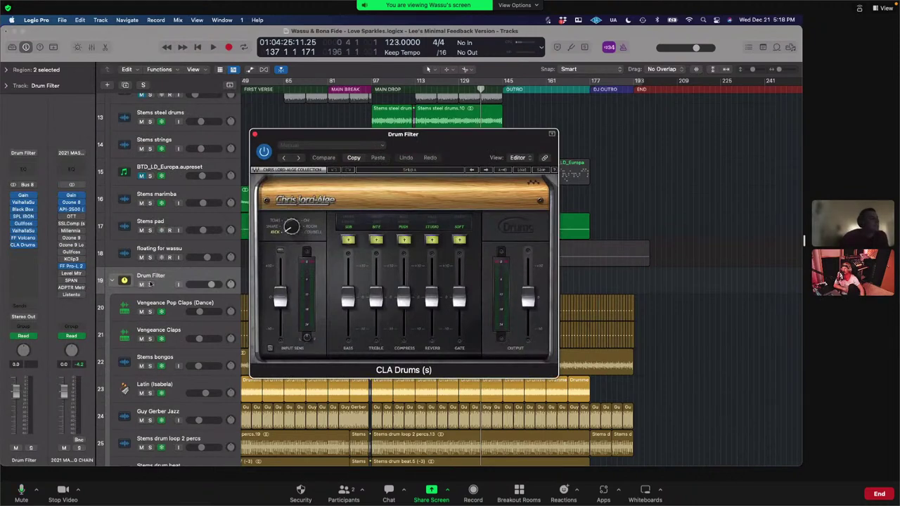
{"action": "key", "text": "space"}
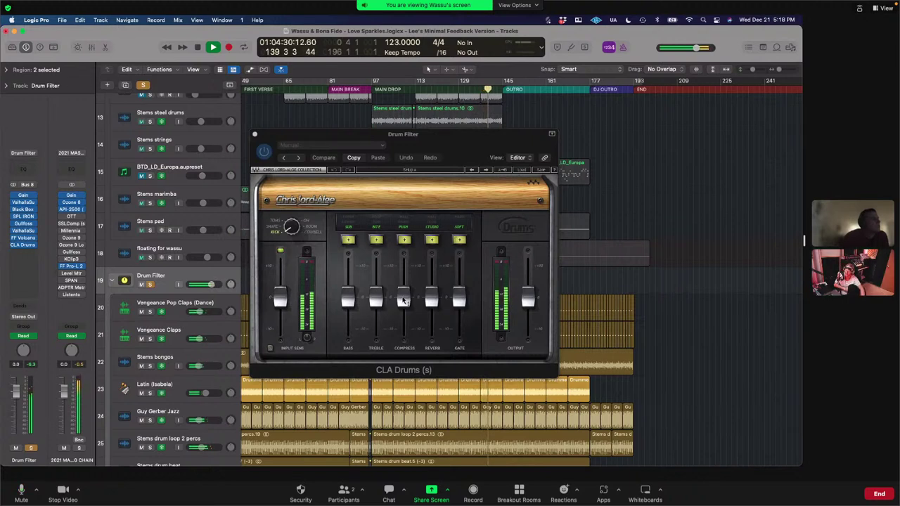
{"action": "mouse_move", "coordinate": [402, 300]}
{"action": "left_mouse_down"}
{"action": "mouse_move", "coordinate": [403, 264]}
{"action": "mouse_move", "coordinate": [403, 300]}
{"action": "left_mouse_up"}
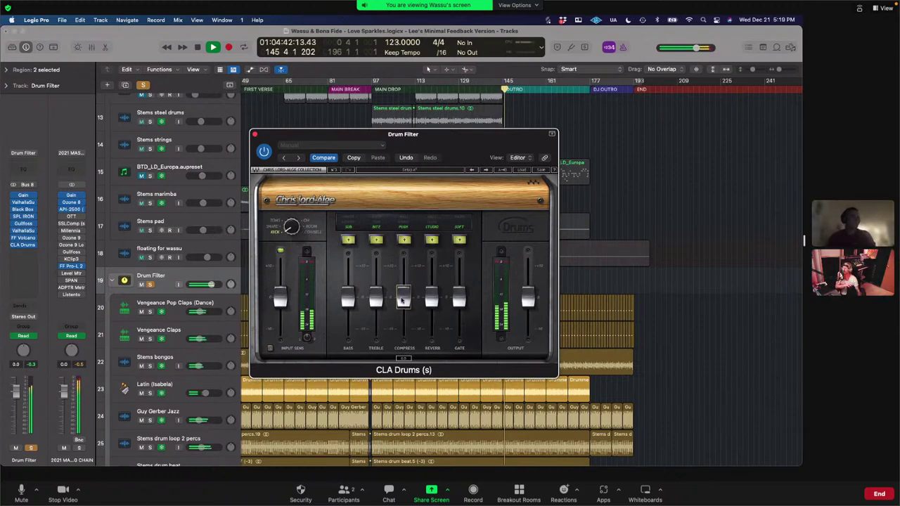
{"action": "left_click_drag", "start_coordinate": [347, 299], "coordinate": [348, 267]}
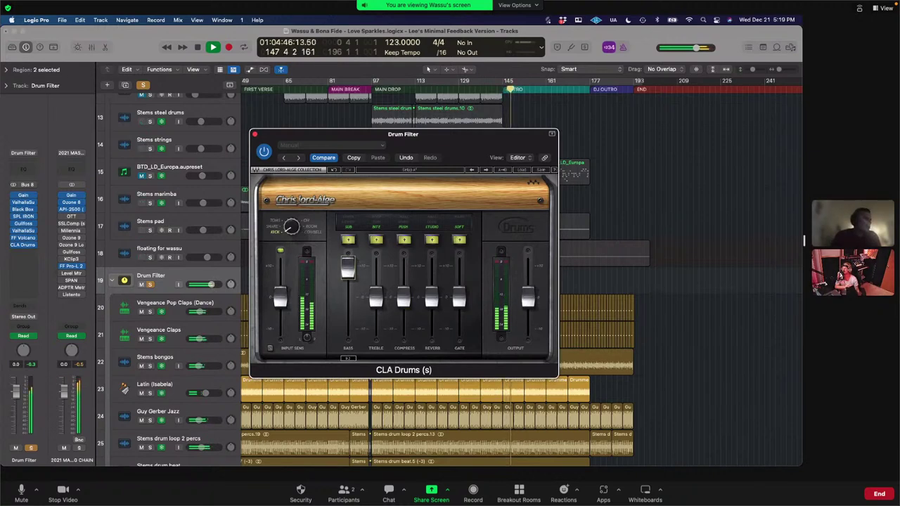
{"action": "key", "text": "space"}
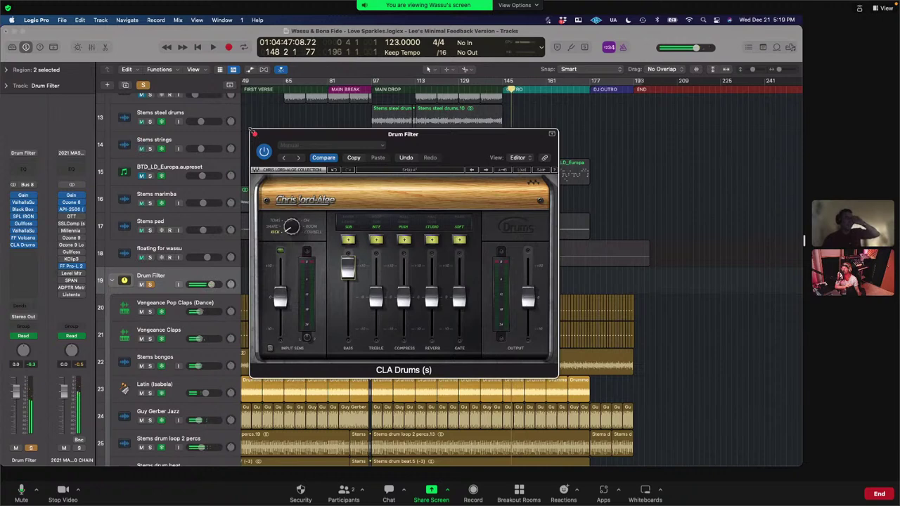
{"action": "left_click", "coordinate": [255, 134]}
Step: Play the full mix from about bar 134 with the solo cleared, and bypass CLA Drums on the Drum Filter track
{"action": "left_click_drag", "start_coordinate": [511, 87], "coordinate": [474, 87]}
{"action": "key", "text": "space"}
{"action": "left_click", "coordinate": [143, 85]}
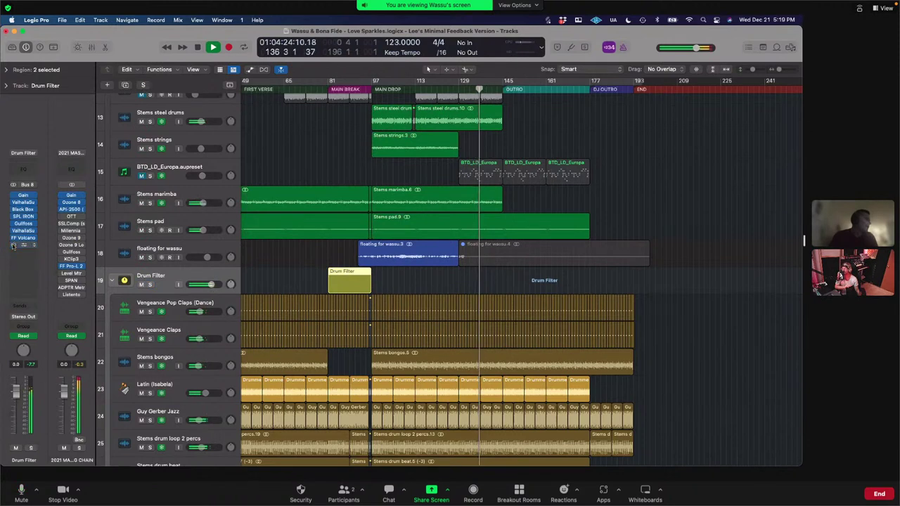
{"action": "key", "text": "space"}
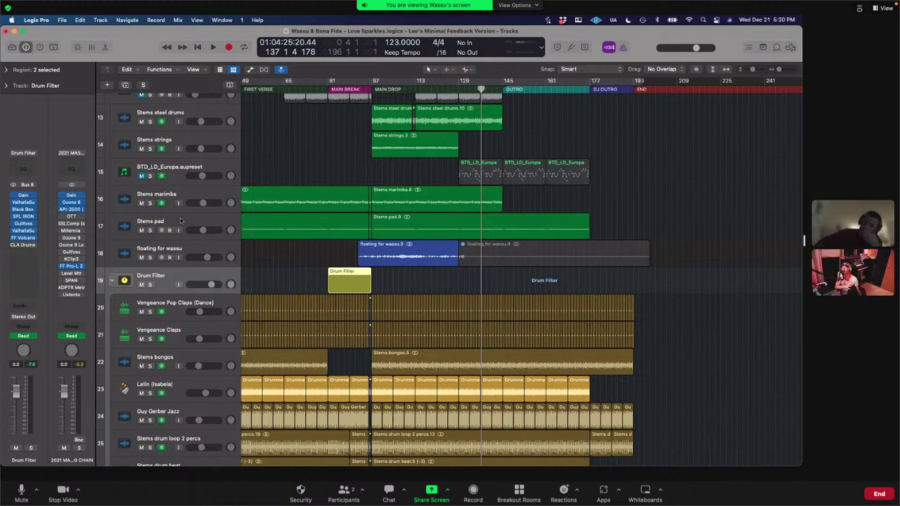
{"action": "left_click", "coordinate": [24, 254]}
{"action": "scroll", "coordinate": [34, 425], "scroll_direction": "down", "scroll_amount": 2}
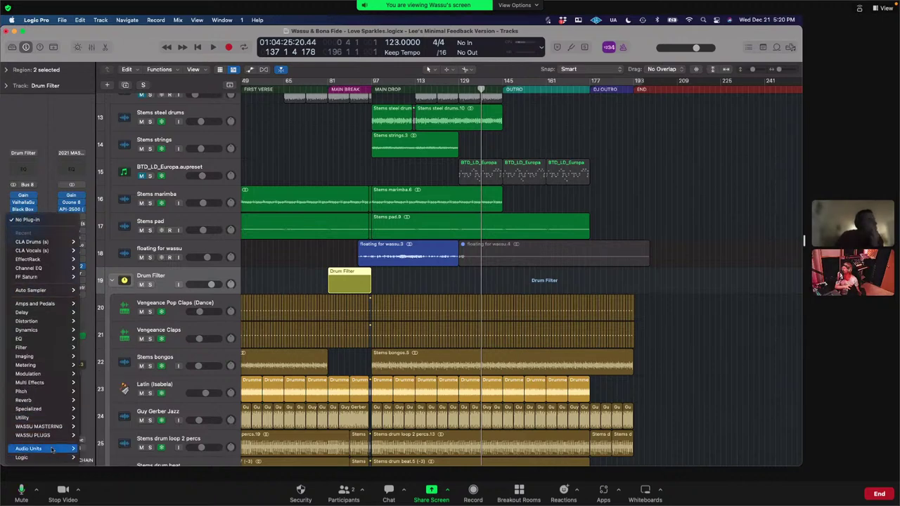
{"action": "mouse_move", "coordinate": [49, 437]}
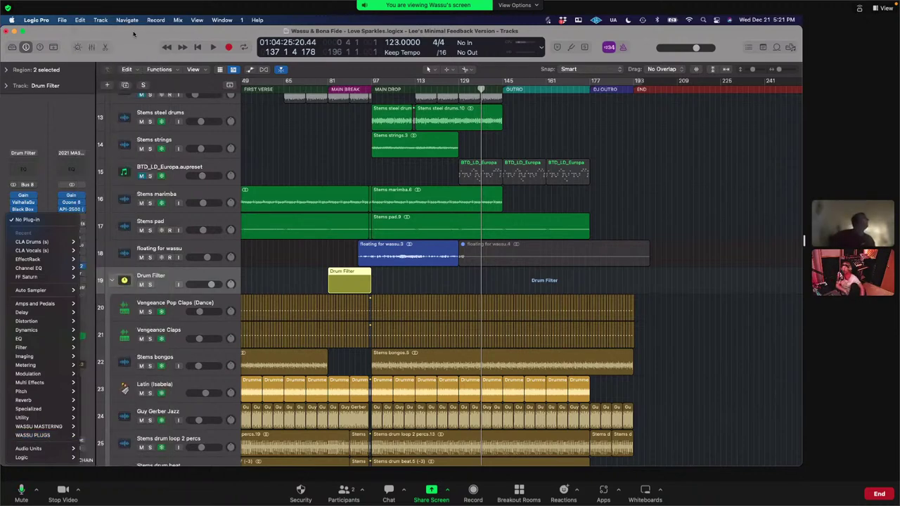
{"action": "left_click", "coordinate": [136, 36]}
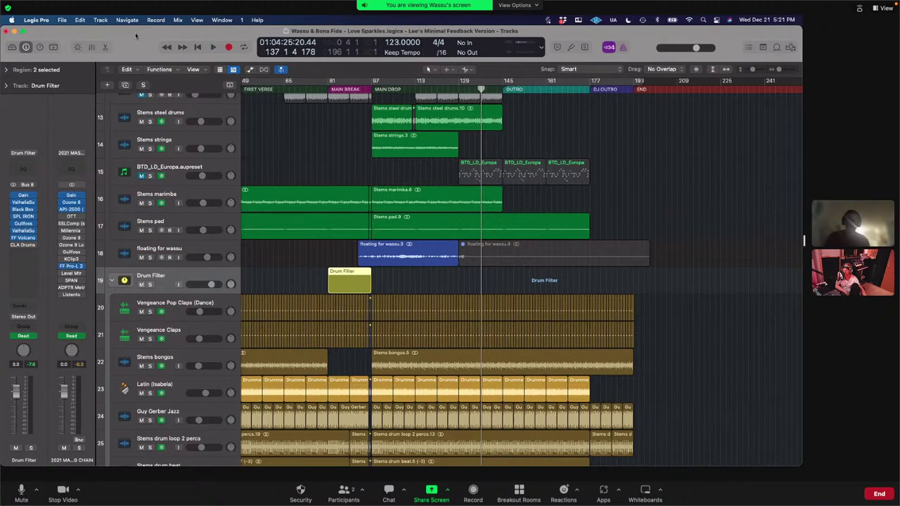
{"action": "left_click", "coordinate": [62, 21]}
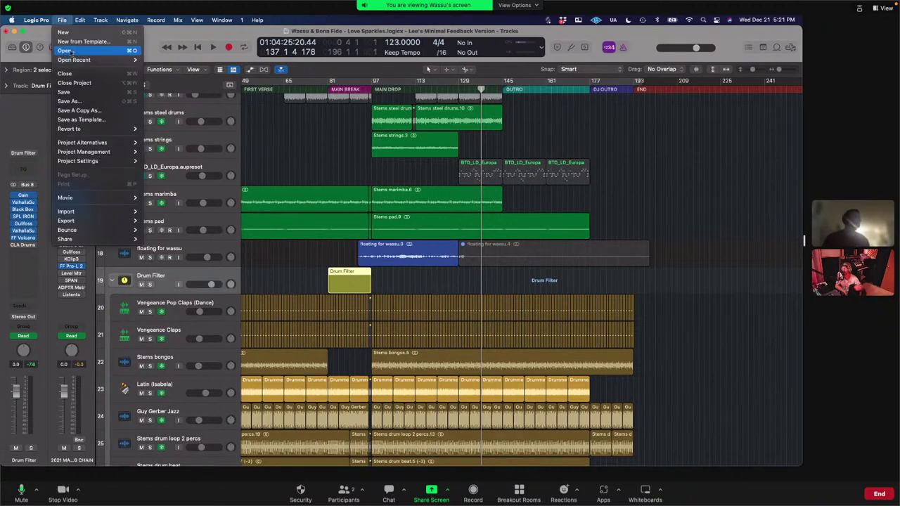
{"action": "left_click", "coordinate": [70, 52]}
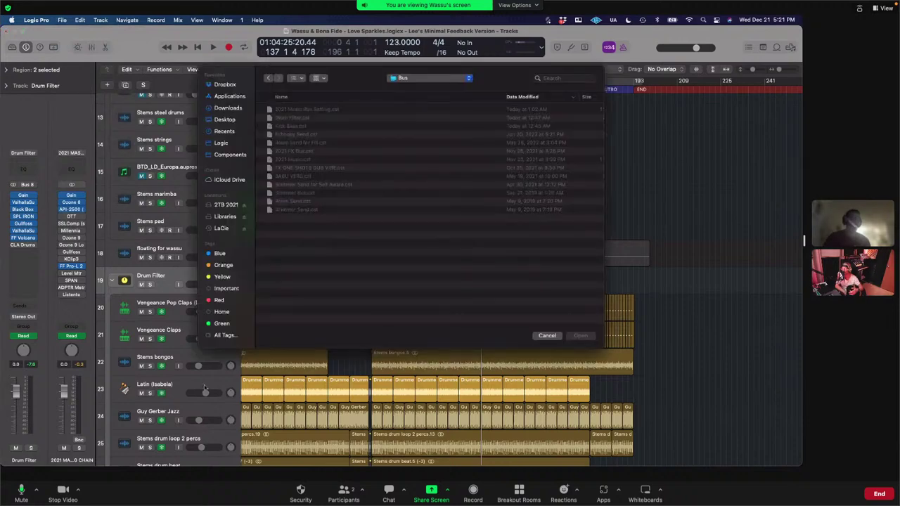
{"action": "key", "text": "Escape"}
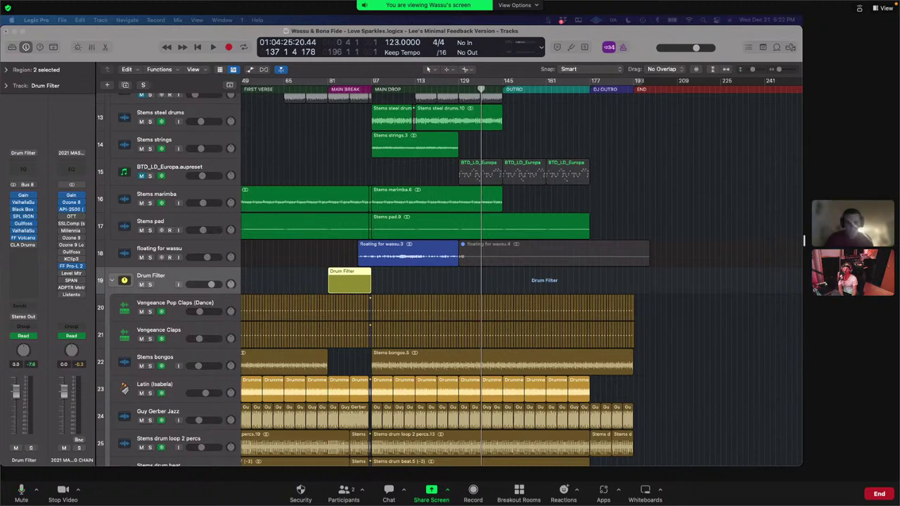
{"action": "key", "text": "super+Tab"}
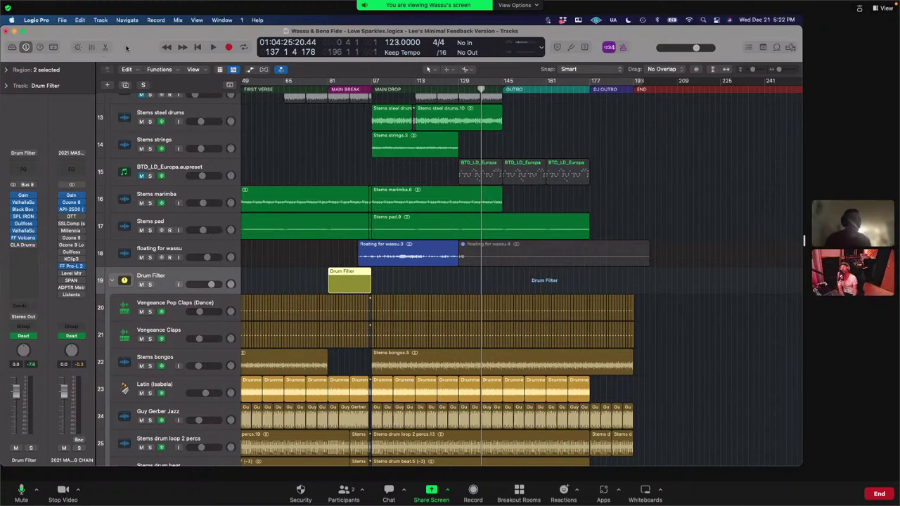
Step: Close the Love Sparkles project without saving and open the Wassu - Anaerobic (Wassu Master 5.0) project, skipping all missing audio files
{"action": "left_click", "coordinate": [62, 20]}
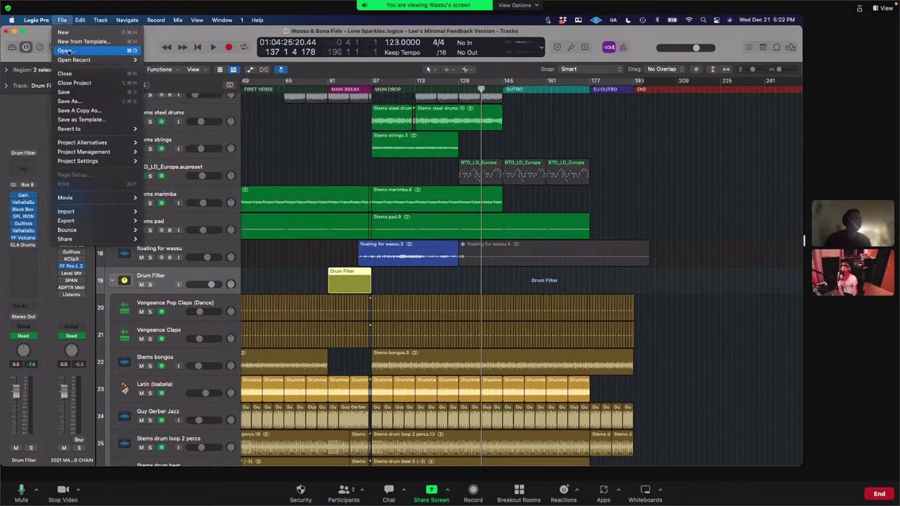
{"action": "left_click", "coordinate": [64, 51]}
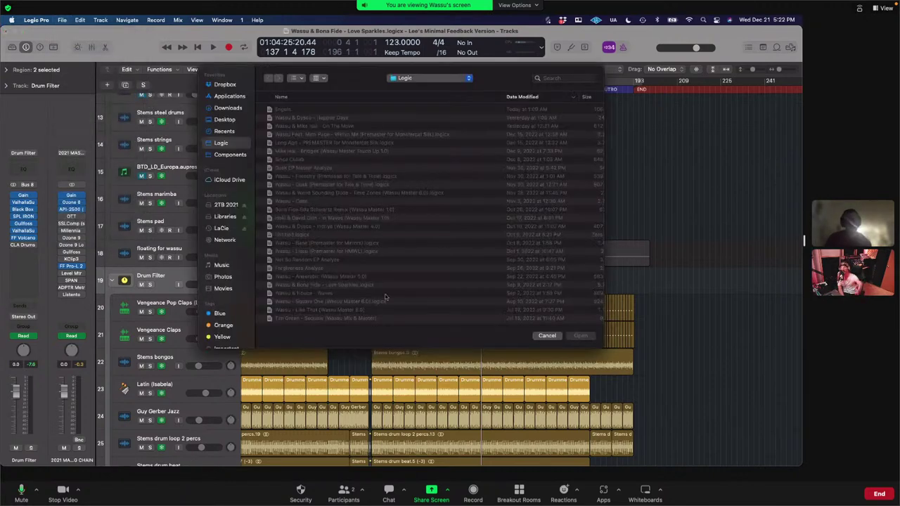
{"action": "key", "text": "Escape"}
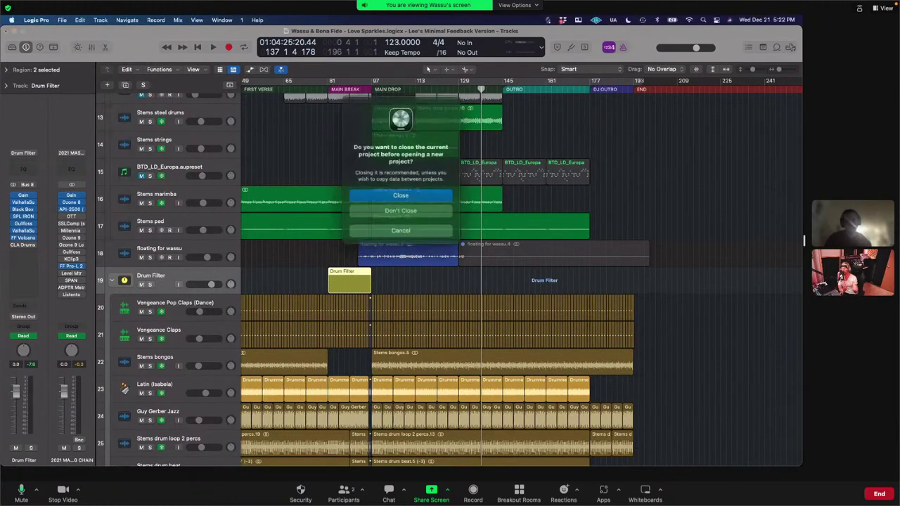
{"action": "left_click", "coordinate": [409, 199]}
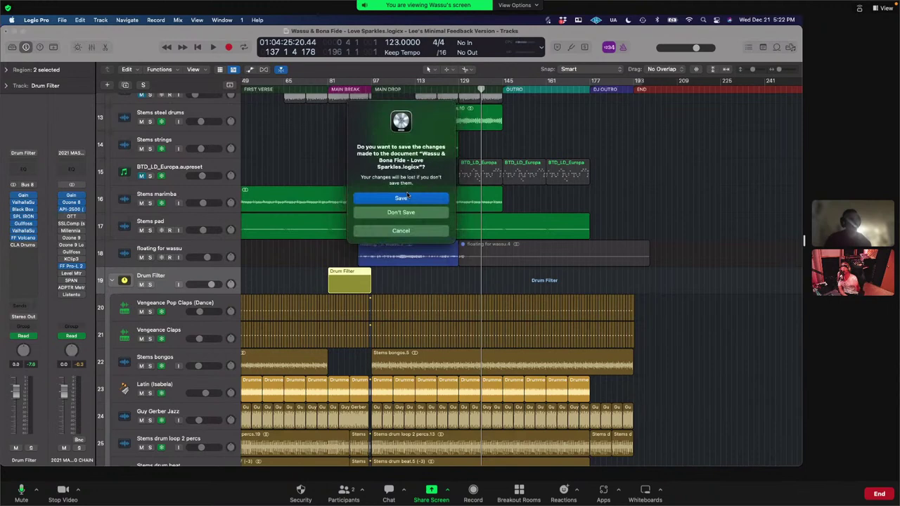
{"action": "left_click", "coordinate": [411, 212]}
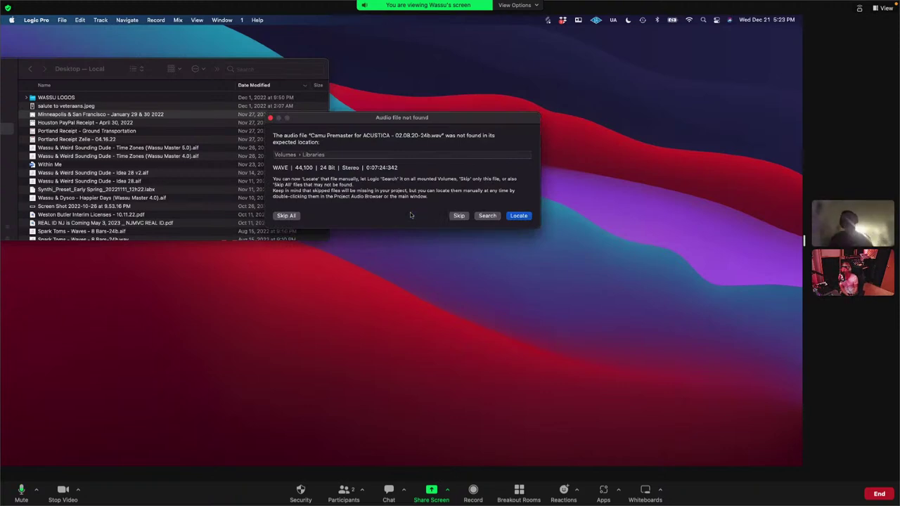
{"action": "left_click", "coordinate": [288, 215]}
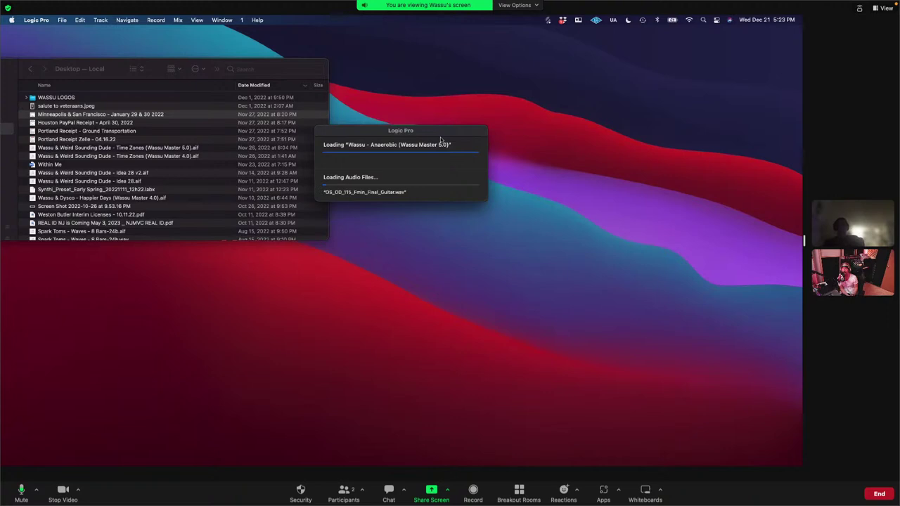
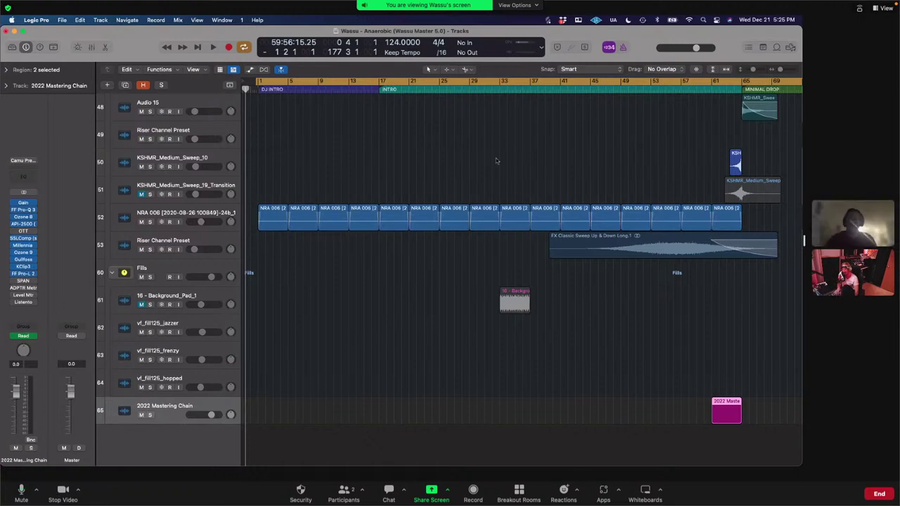
Step: Move the playhead to bar 25 in the Anaerobic arrangement and turn off cycle mode
{"action": "scroll", "coordinate": [495, 161], "scroll_direction": "up", "scroll_amount": 10}
{"action": "scroll", "coordinate": [496, 161], "scroll_direction": "up", "scroll_amount": 20}
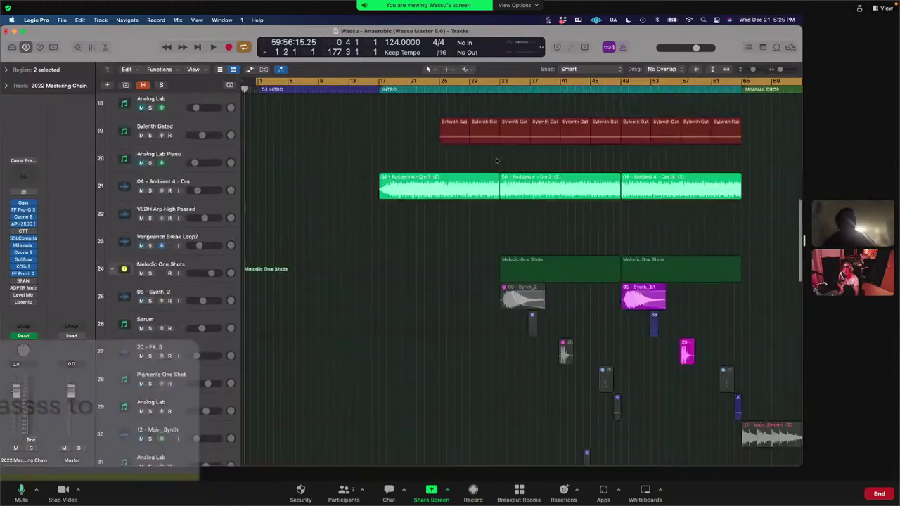
{"action": "scroll", "coordinate": [495, 161], "scroll_direction": "down", "scroll_amount": 18}
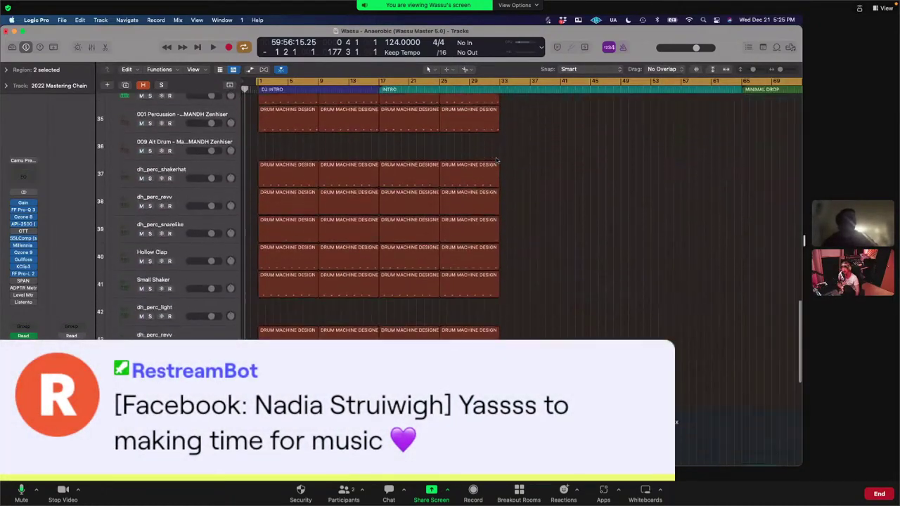
{"action": "scroll", "coordinate": [495, 161], "scroll_direction": "up", "scroll_amount": 1}
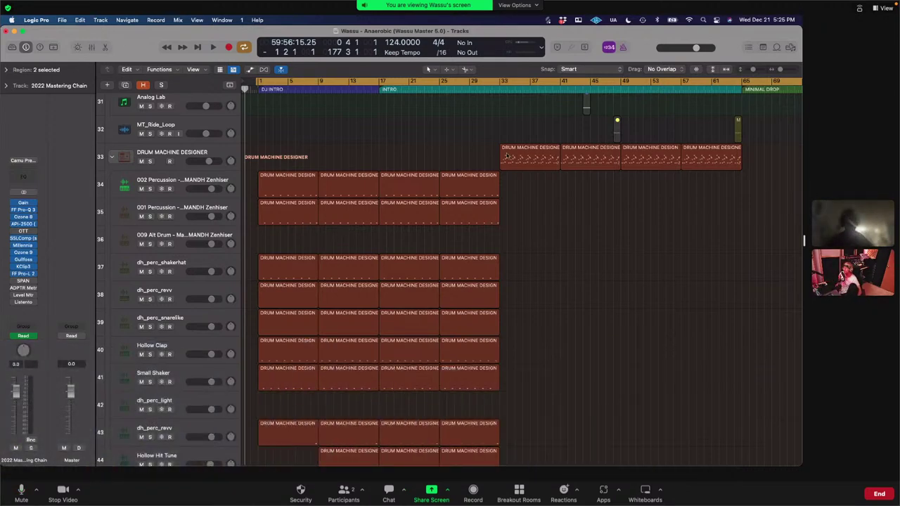
{"action": "left_click_drag", "start_coordinate": [244, 90], "coordinate": [439, 88]}
{"action": "scroll", "coordinate": [528, 209], "scroll_direction": "right", "scroll_amount": 5}
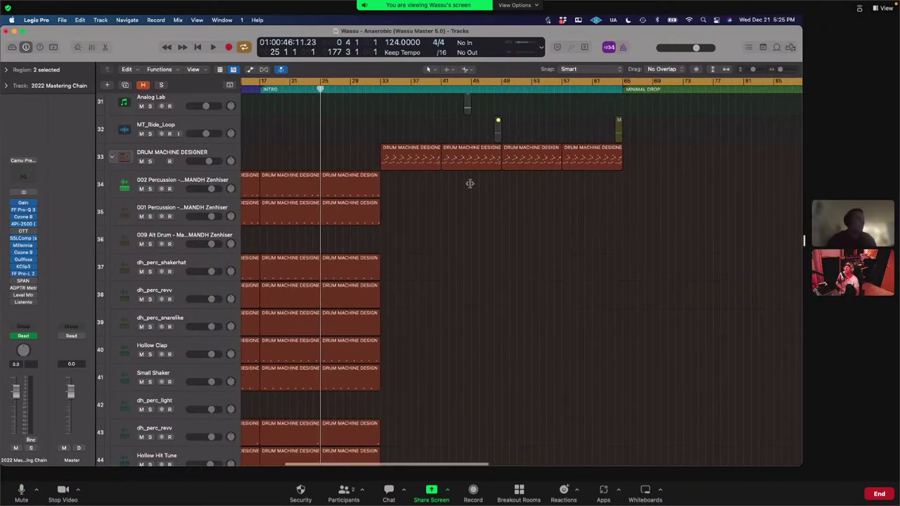
{"action": "scroll", "coordinate": [469, 183], "scroll_direction": "up", "scroll_amount": 4}
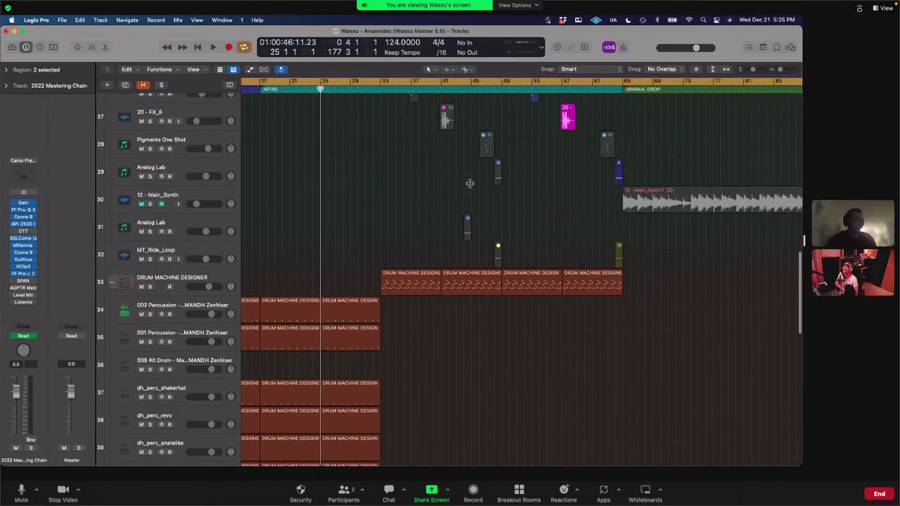
{"action": "key", "text": "c"}
{"action": "scroll", "coordinate": [476, 177], "scroll_direction": "down", "scroll_amount": 3}
{"action": "scroll", "coordinate": [476, 177], "scroll_direction": "down", "scroll_amount": 3}
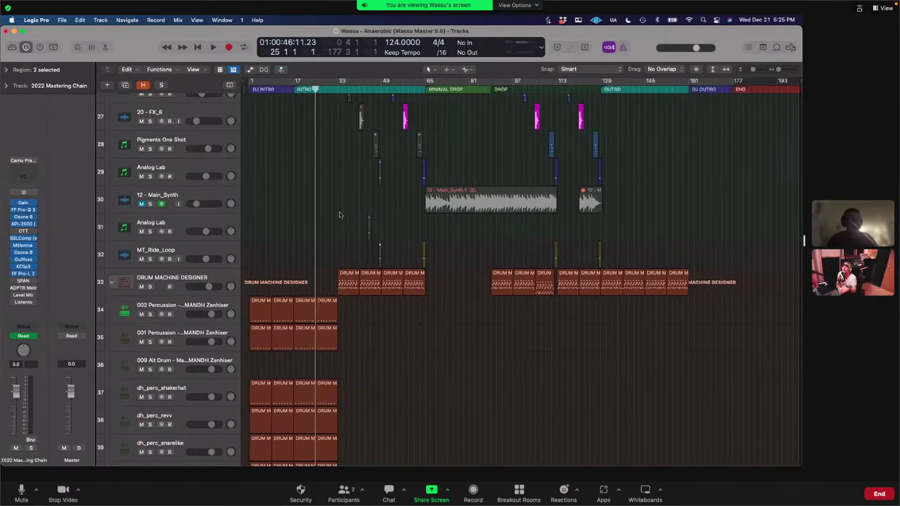
Step: Solo the DRUM MACHINE DESIGNER track and play it from about bar 41
{"action": "left_click", "coordinate": [146, 288]}
{"action": "left_click", "coordinate": [149, 287]}
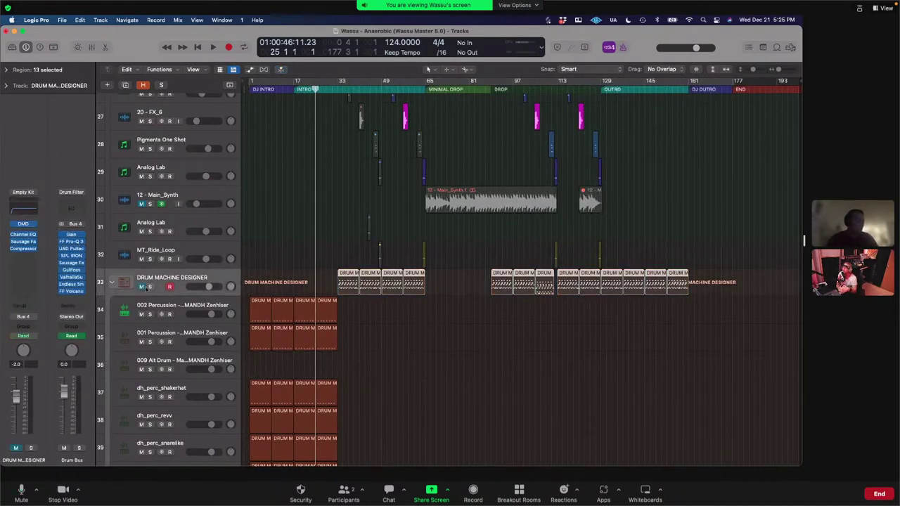
{"action": "left_click_drag", "start_coordinate": [316, 90], "coordinate": [360, 93]}
{"action": "key", "text": "space"}
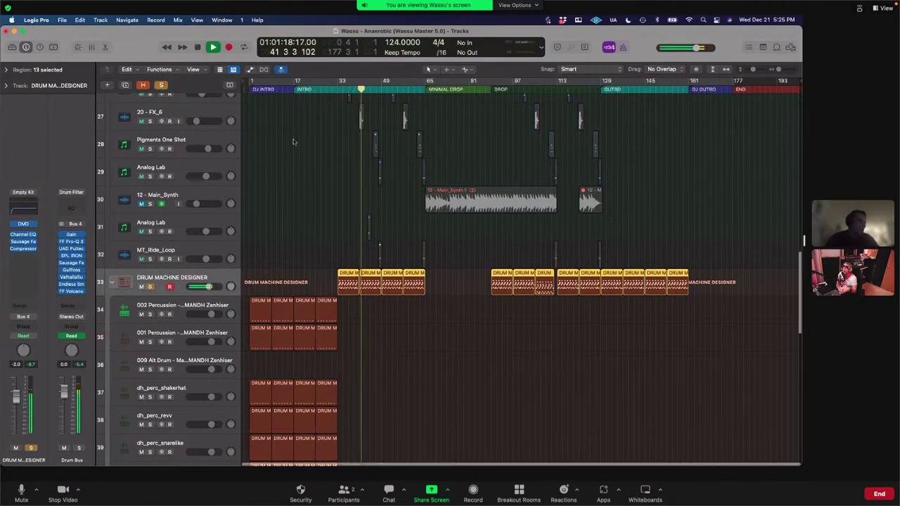
Step: Add the December 2020 FAVE KICKS track to the solo during playback and compare with the Drum Bus soloed on and off
{"action": "scroll", "coordinate": [294, 142], "scroll_direction": "up", "scroll_amount": 15}
{"action": "scroll", "coordinate": [294, 142], "scroll_direction": "up", "scroll_amount": 1}
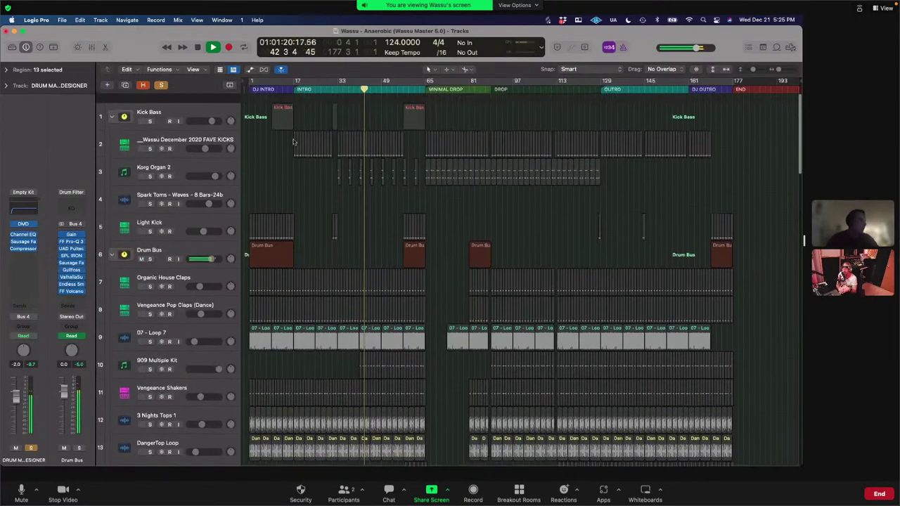
{"action": "left_click", "coordinate": [149, 138]}
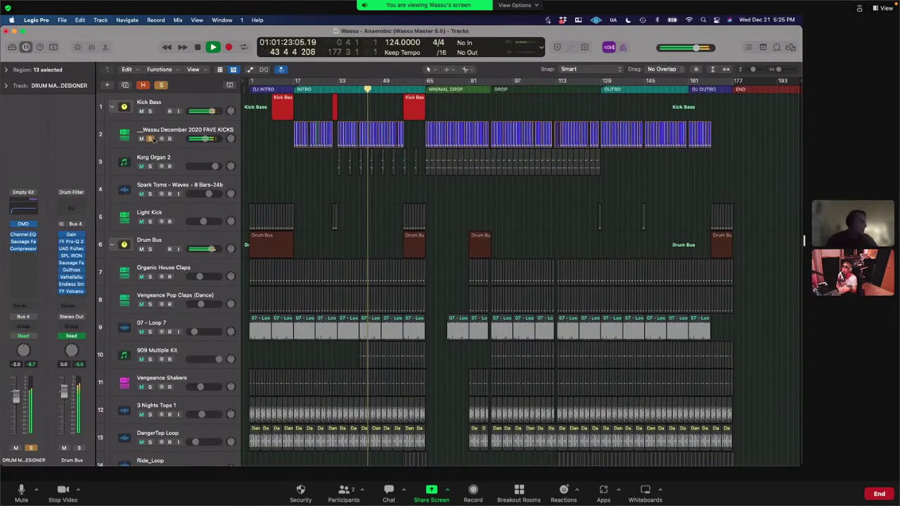
{"action": "left_click", "coordinate": [150, 248]}
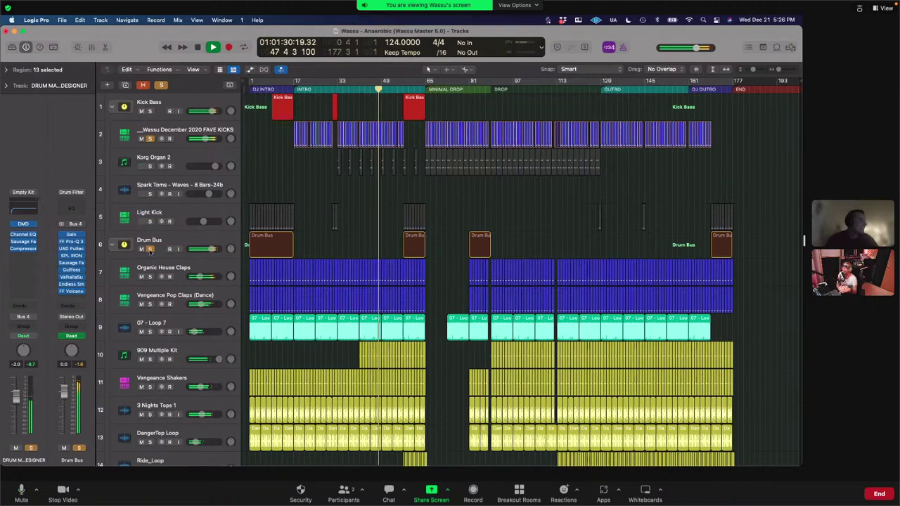
{"action": "left_click", "coordinate": [149, 249]}
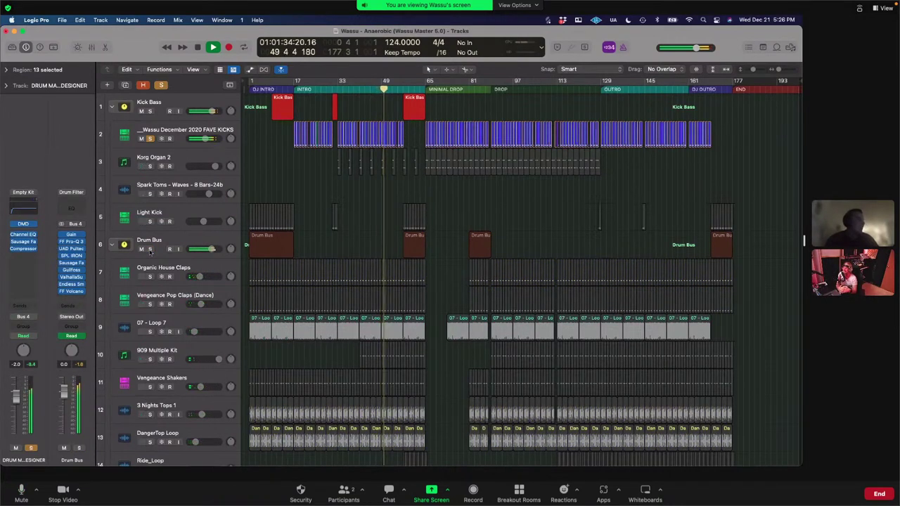
{"action": "left_click", "coordinate": [150, 248]}
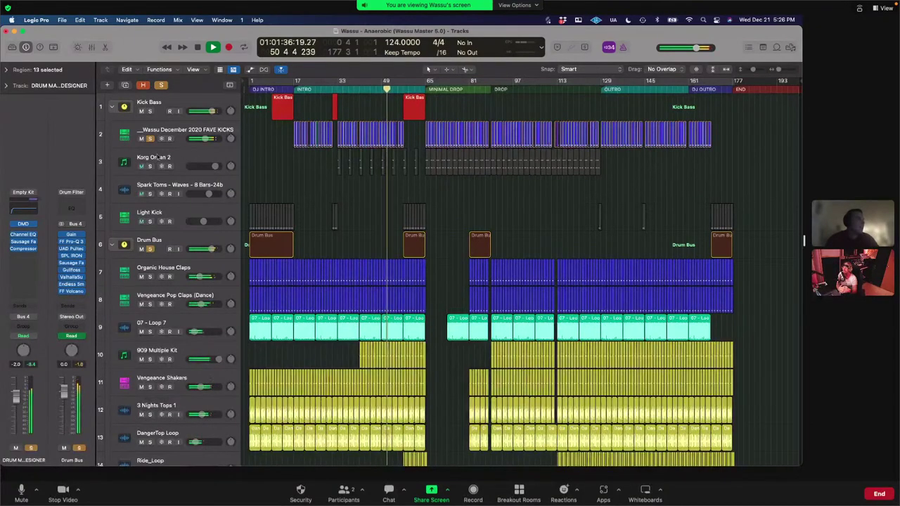
Step: Clear all solos, listen to the full mix through the intro into the minimal drop, and select the Korg Organ 2 track
{"action": "left_click", "coordinate": [161, 85]}
{"action": "scroll", "coordinate": [277, 146], "scroll_direction": "down", "scroll_amount": 15}
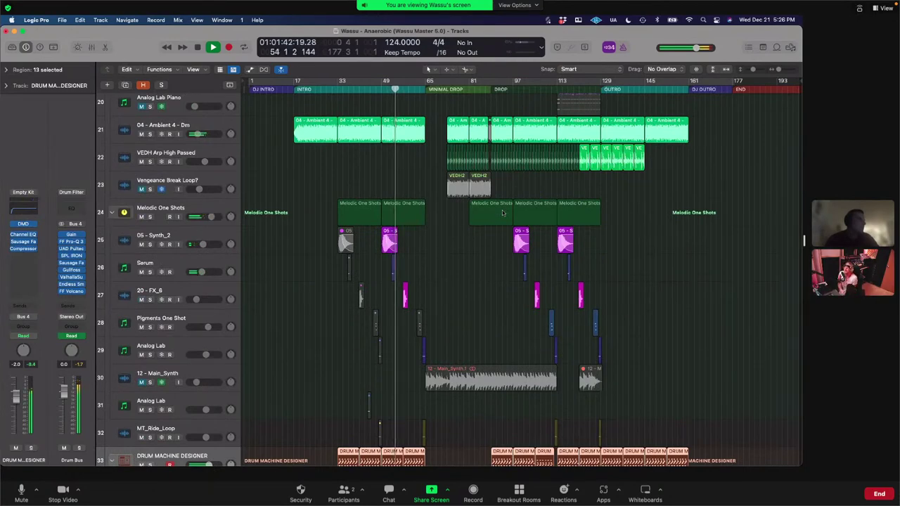
{"action": "scroll", "coordinate": [502, 210], "scroll_direction": "up", "scroll_amount": 8}
{"action": "scroll", "coordinate": [501, 210], "scroll_direction": "up", "scroll_amount": 3}
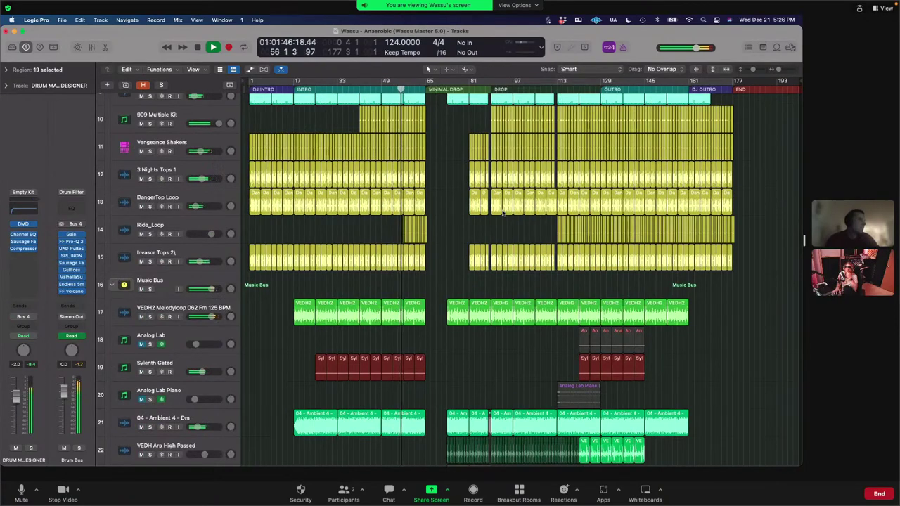
{"action": "scroll", "coordinate": [503, 211], "scroll_direction": "up", "scroll_amount": 9}
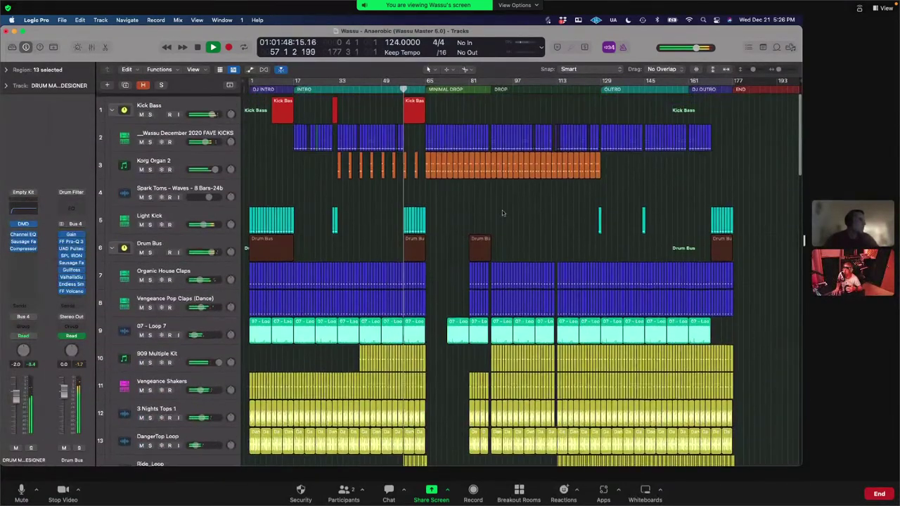
{"action": "scroll", "coordinate": [502, 210], "scroll_direction": "down", "scroll_amount": 3}
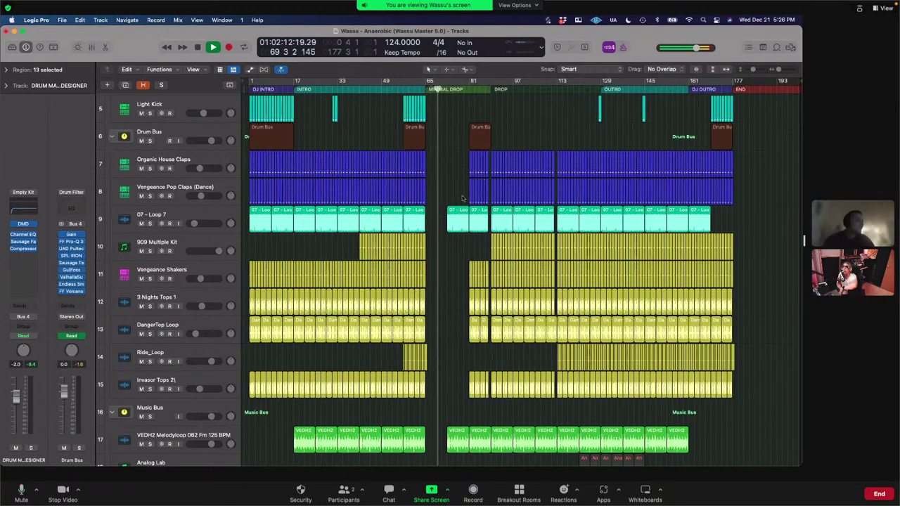
{"action": "scroll", "coordinate": [462, 198], "scroll_direction": "up", "scroll_amount": 2}
{"action": "scroll", "coordinate": [462, 197], "scroll_direction": "up", "scroll_amount": 4}
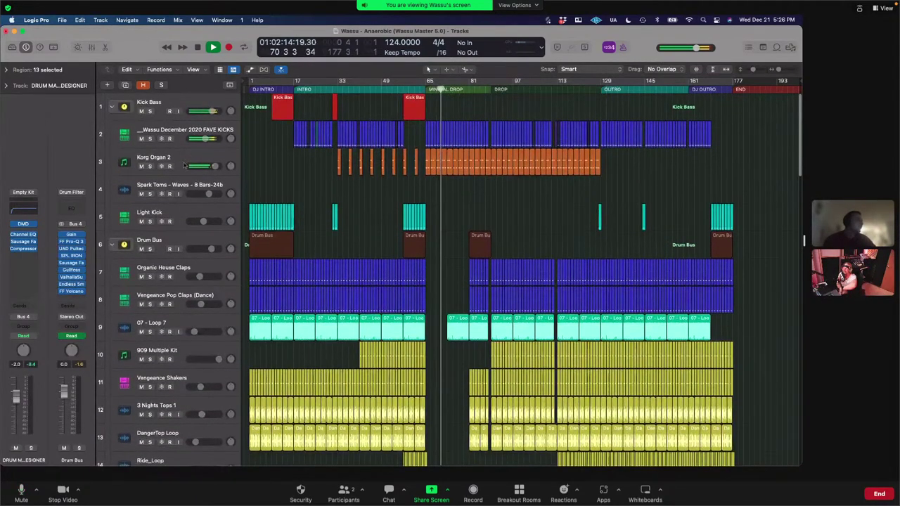
{"action": "left_click", "coordinate": [184, 161]}
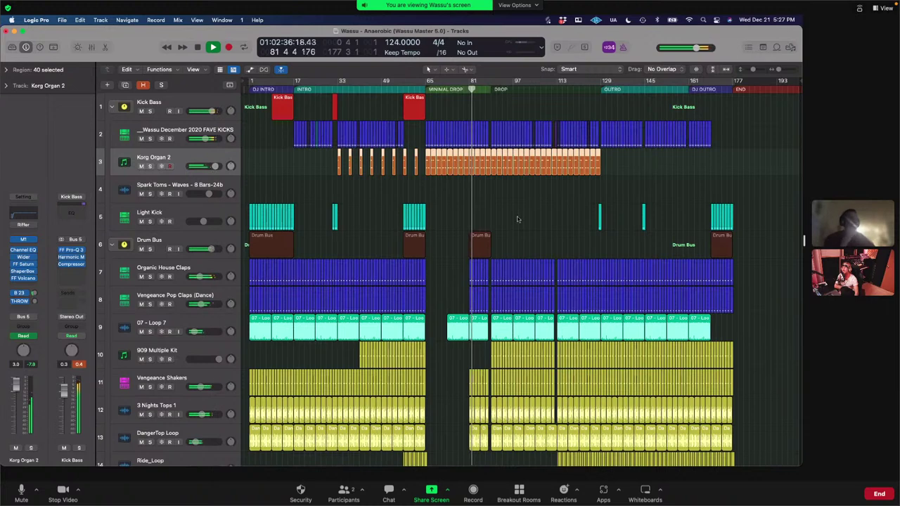
Step: Open the Endless Smile plug-in on the Drum Bus track to show it, close it and stop playback
{"action": "scroll", "coordinate": [518, 220], "scroll_direction": "down", "scroll_amount": 3}
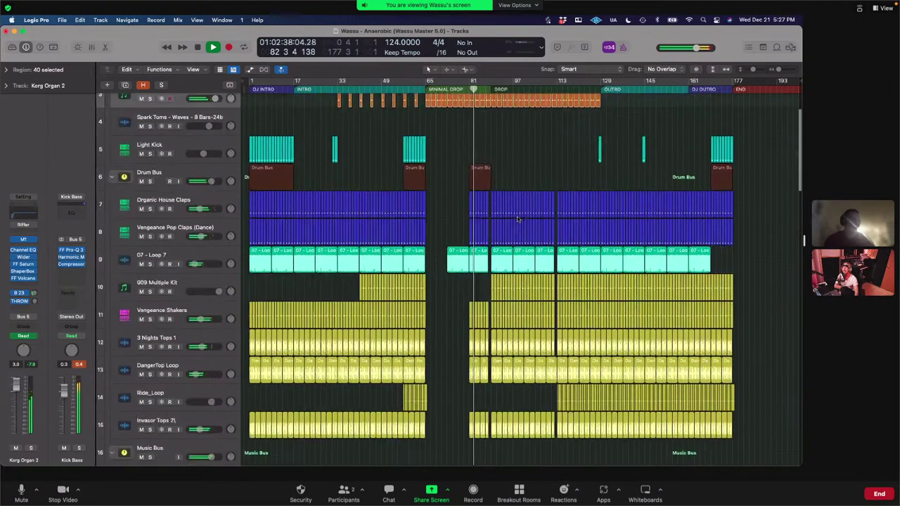
{"action": "left_click", "coordinate": [187, 183]}
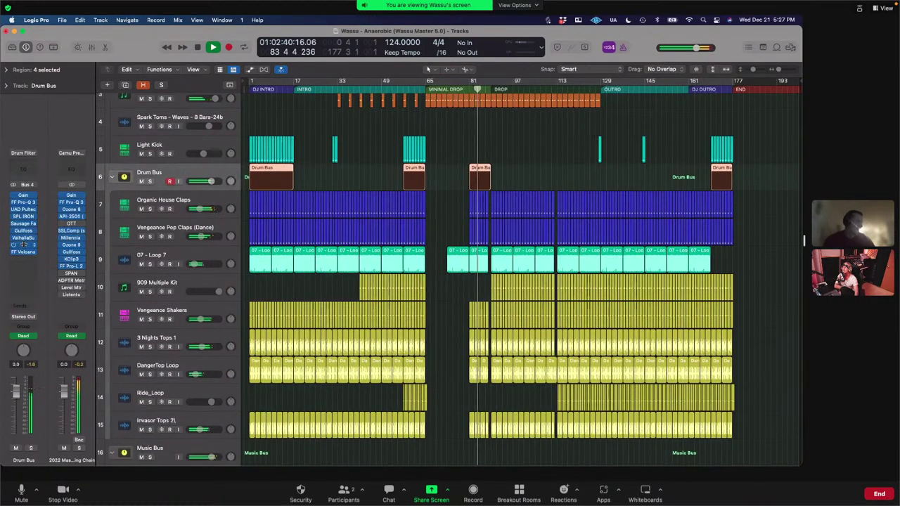
{"action": "left_click", "coordinate": [24, 245]}
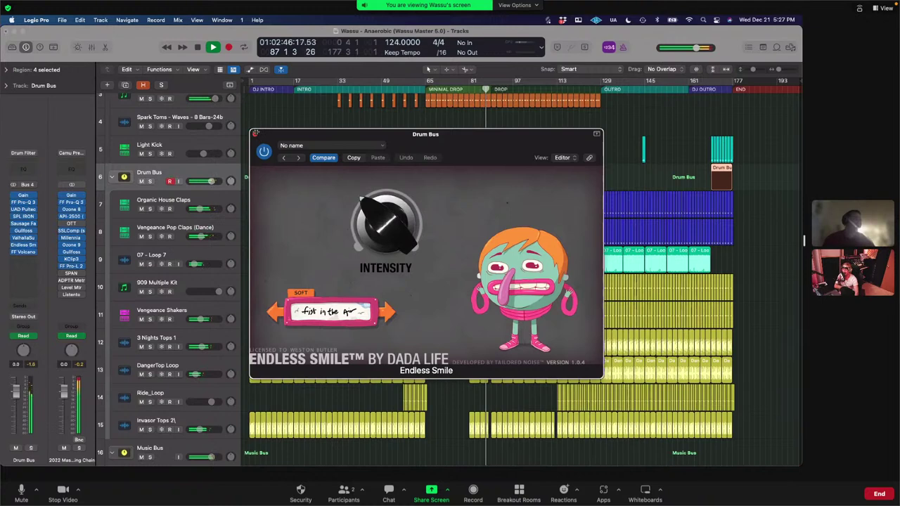
{"action": "left_click", "coordinate": [255, 133]}
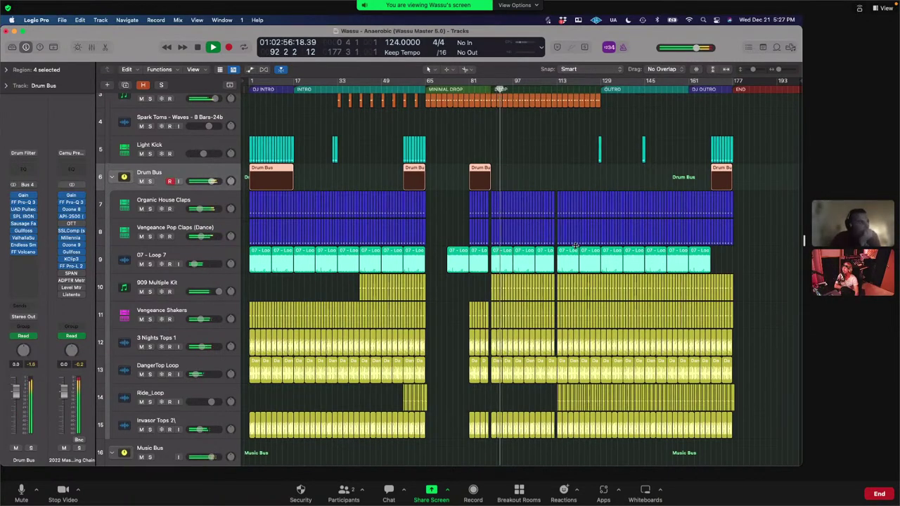
{"action": "key", "text": "space"}
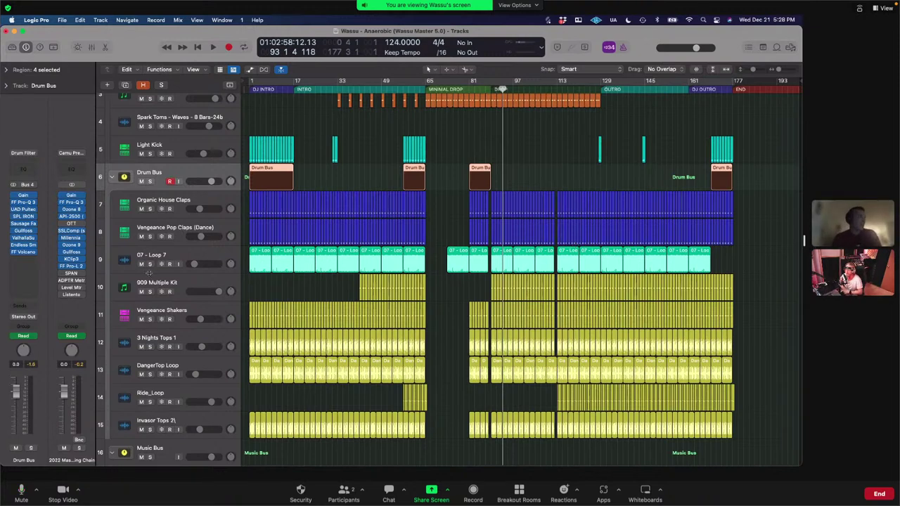
Step: Solo the VEDH2 Melodyloop track, play it from about bar 93, and add the 04 - Ambient 4 - Dm track to the solo
{"action": "scroll", "coordinate": [162, 210], "scroll_direction": "down", "scroll_amount": 10}
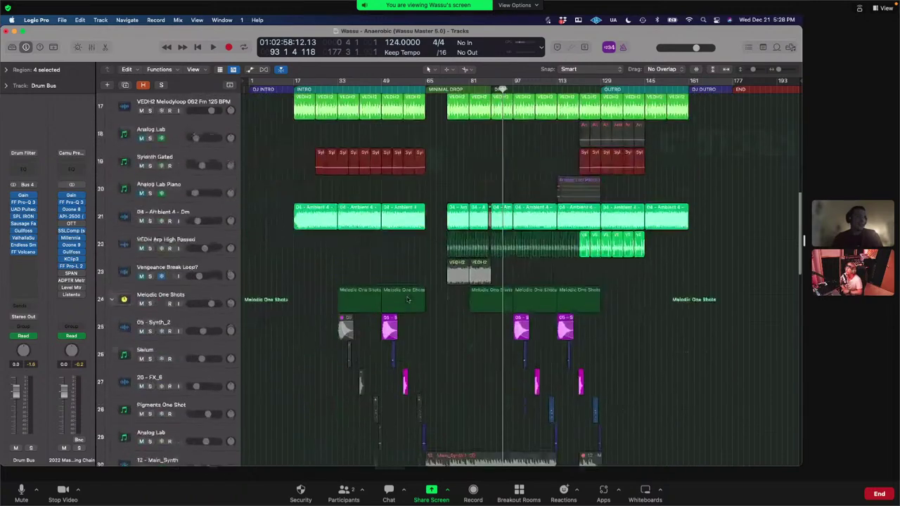
{"action": "left_click", "coordinate": [149, 181]}
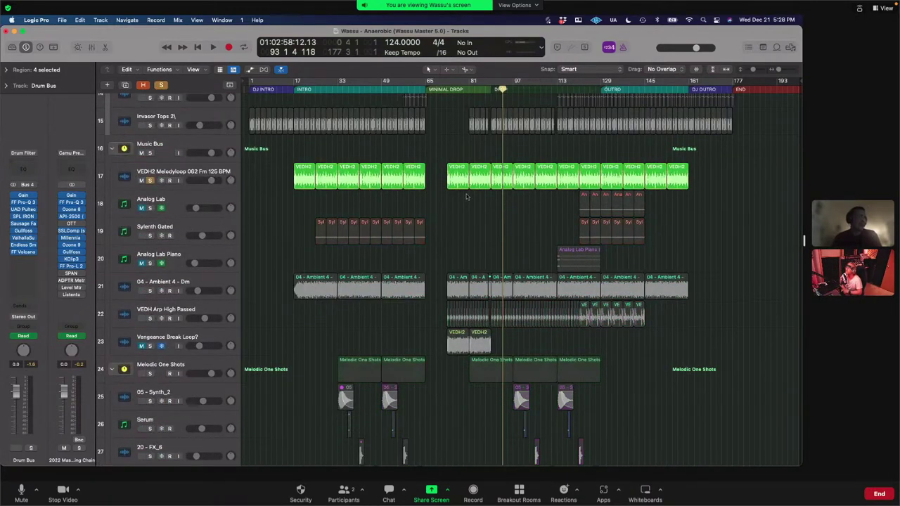
{"action": "key", "text": "space"}
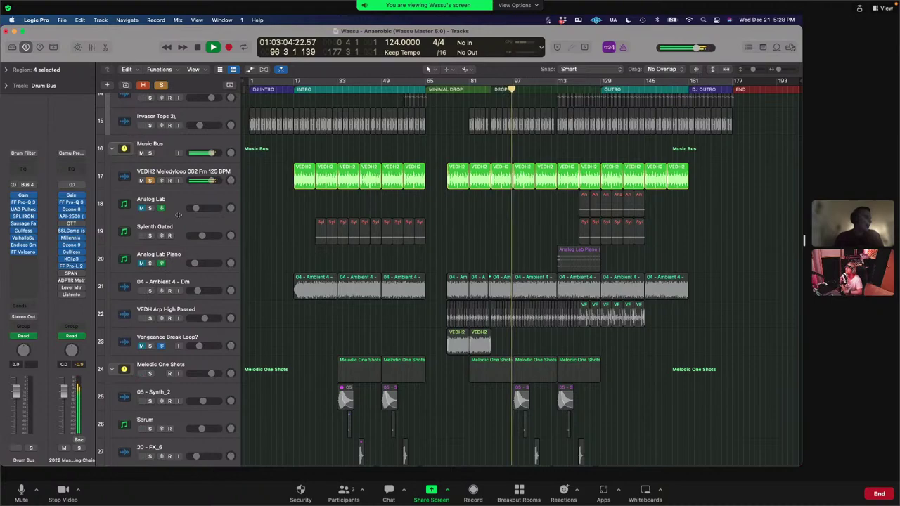
{"action": "left_click", "coordinate": [150, 290]}
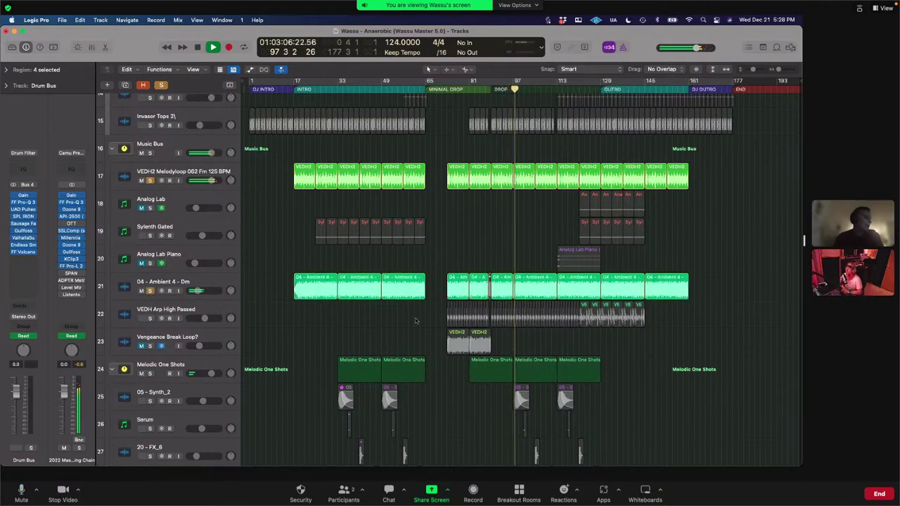
Step: Add the Korg Organ 2 track to the solo with the melody loop and ambient tracks during playback
{"action": "scroll", "coordinate": [415, 320], "scroll_direction": "up", "scroll_amount": 10}
{"action": "scroll", "coordinate": [415, 319], "scroll_direction": "up", "scroll_amount": 1}
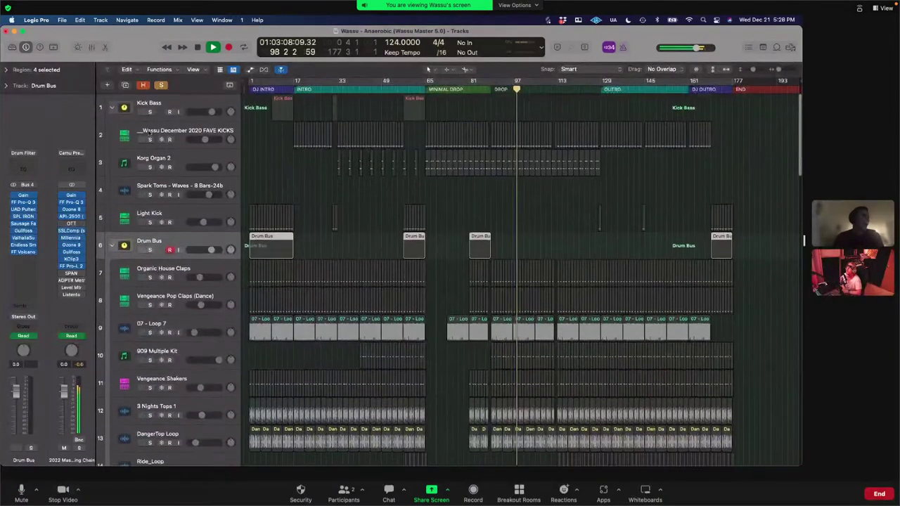
{"action": "left_click", "coordinate": [150, 166]}
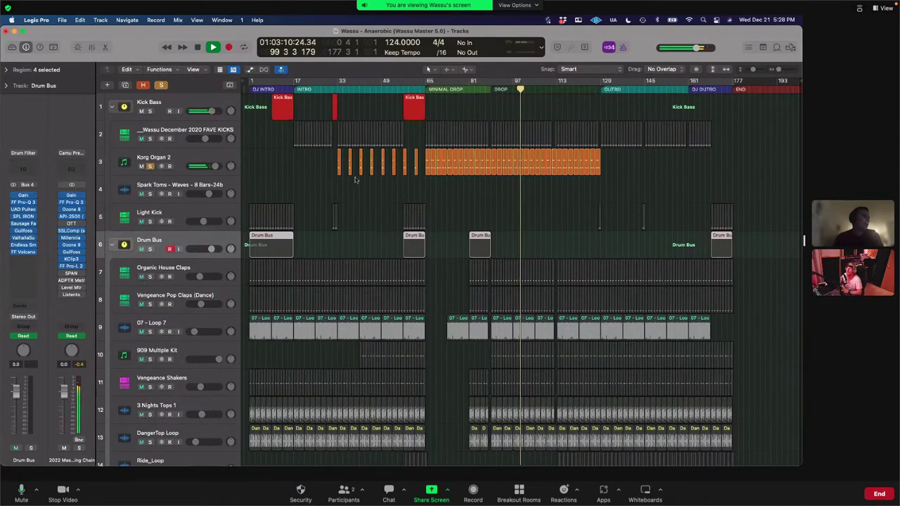
Step: Select the 04 - Ambient 4 - Dm track, open its Channel EQ to view the curve, close it and stop playback
{"action": "scroll", "coordinate": [350, 239], "scroll_direction": "down", "scroll_amount": 10}
{"action": "scroll", "coordinate": [350, 240], "scroll_direction": "down", "scroll_amount": 3}
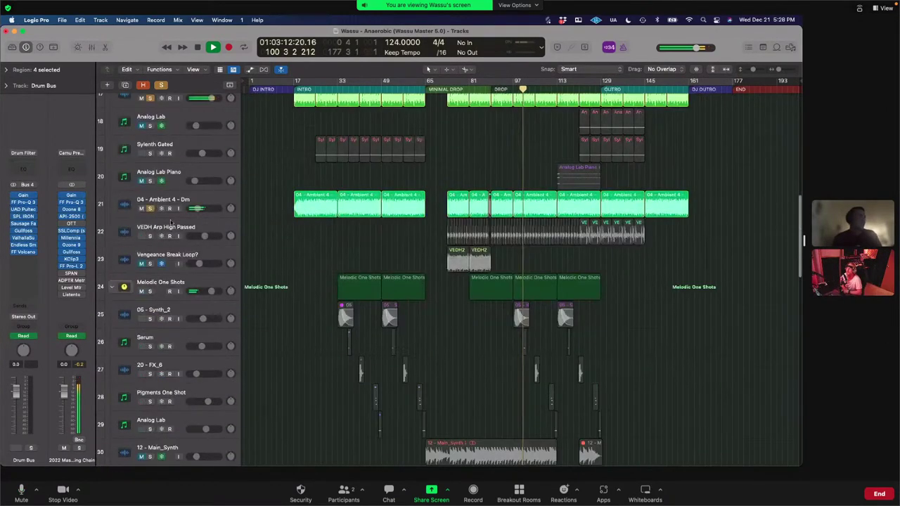
{"action": "left_click", "coordinate": [190, 199]}
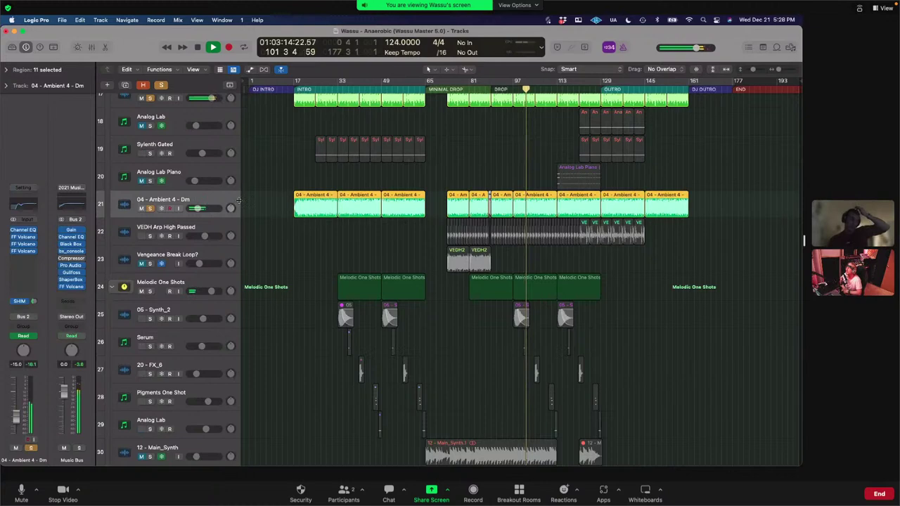
{"action": "left_click", "coordinate": [23, 229]}
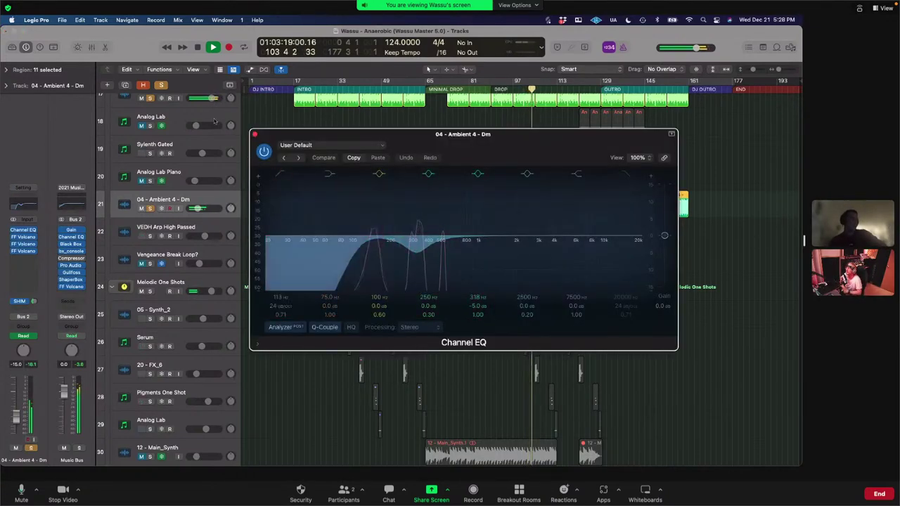
{"action": "left_click", "coordinate": [255, 134]}
{"action": "key", "text": "space"}
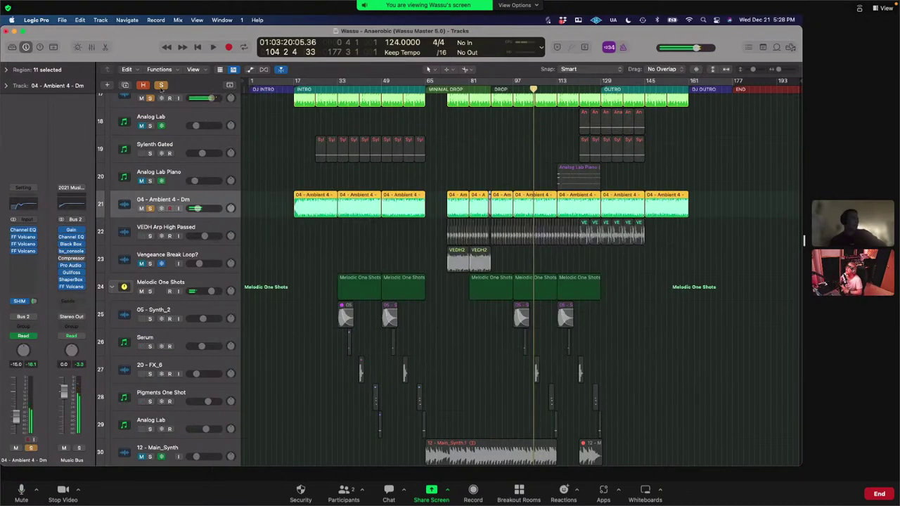
Step: Clear the existing solos, solo only the Korg Organ 2 track and play it from the current position
{"action": "scroll", "coordinate": [422, 237], "scroll_direction": "up", "scroll_amount": 10}
{"action": "scroll", "coordinate": [422, 237], "scroll_direction": "up", "scroll_amount": 3}
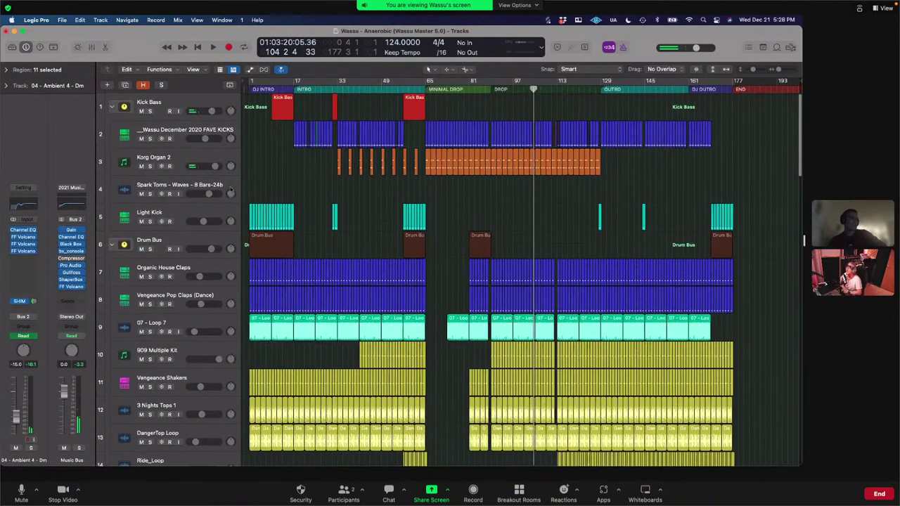
{"action": "left_click", "coordinate": [149, 166]}
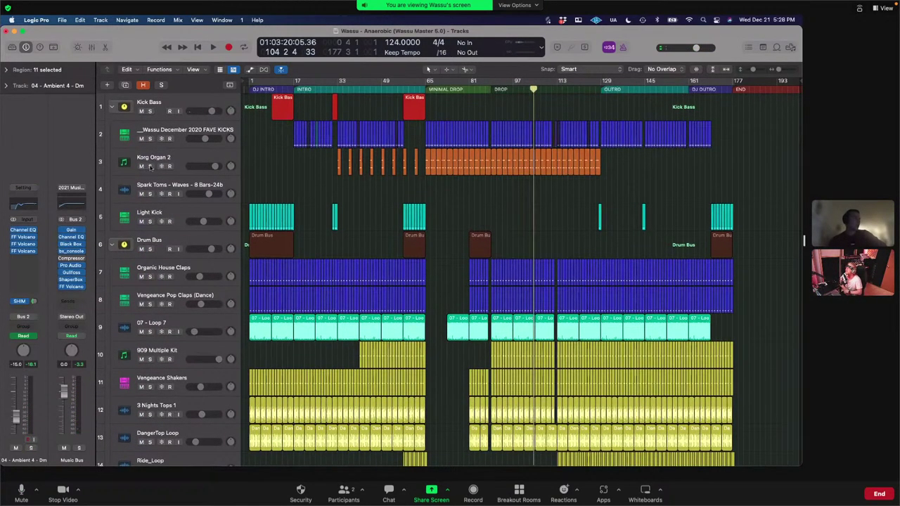
{"action": "key", "text": "space"}
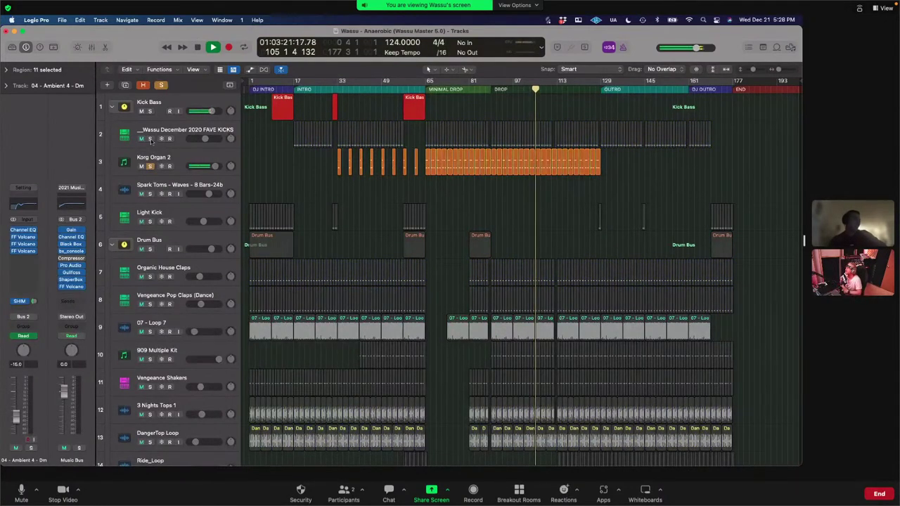
Step: Select the Korg Organ 2 track, view its Channel EQ and close it, turn off the solo and stop playback
{"action": "left_click", "coordinate": [154, 151]}
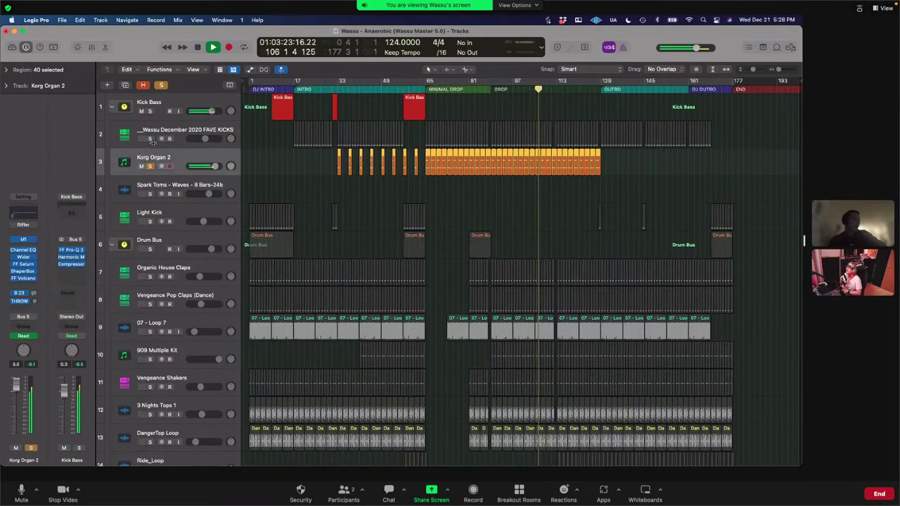
{"action": "left_click", "coordinate": [19, 212]}
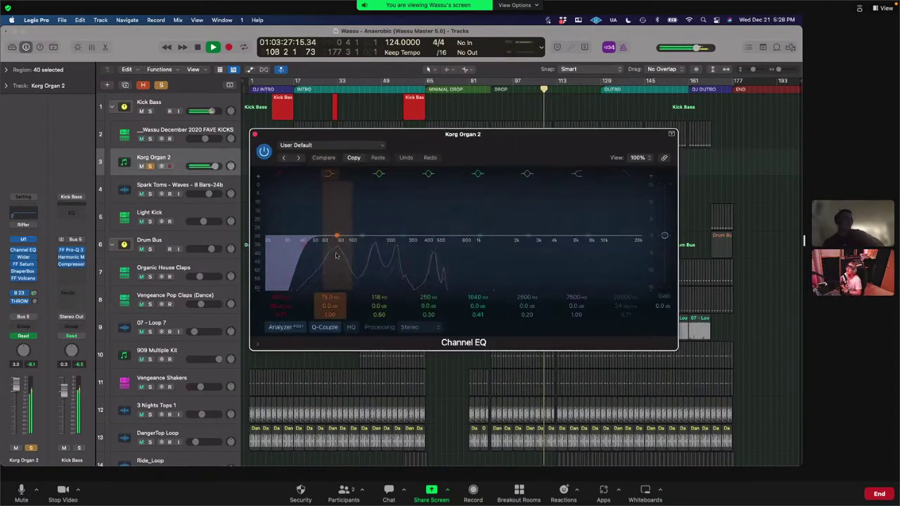
{"action": "left_click", "coordinate": [256, 134]}
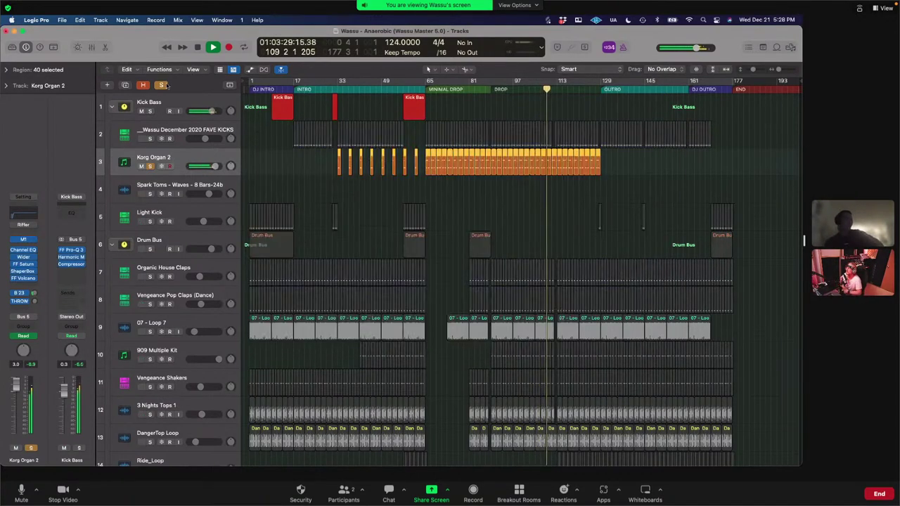
{"action": "key", "text": "s"}
{"action": "key", "text": "space"}
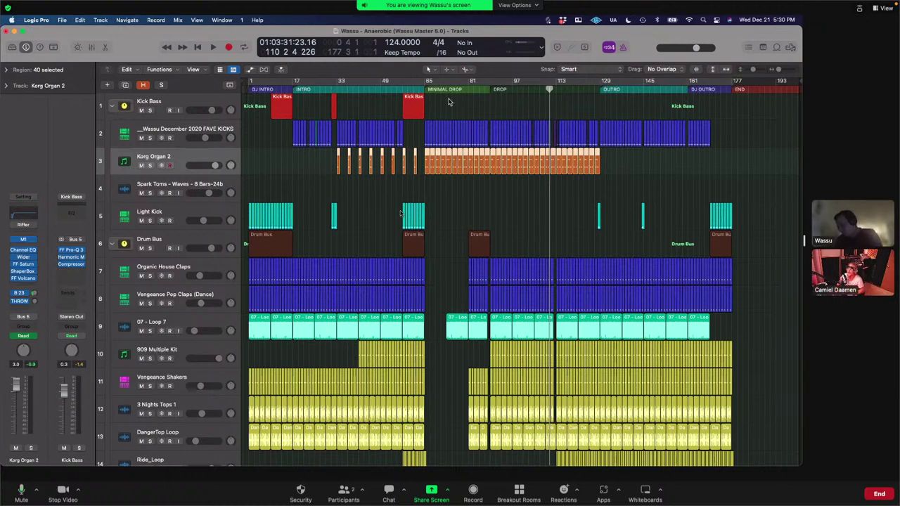
Step: Stop the participant's screen sharing in the Zoom meeting
{"action": "left_click", "coordinate": [522, 5]}
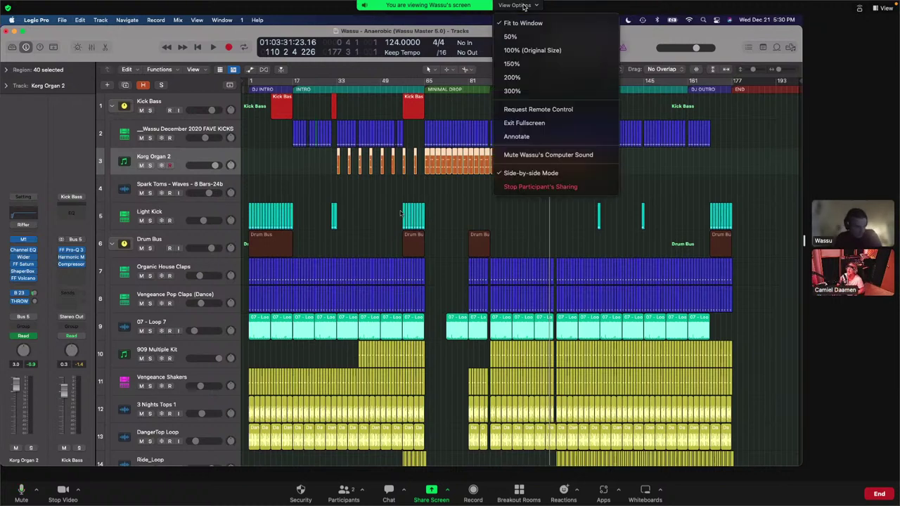
{"action": "left_click", "coordinate": [517, 187]}
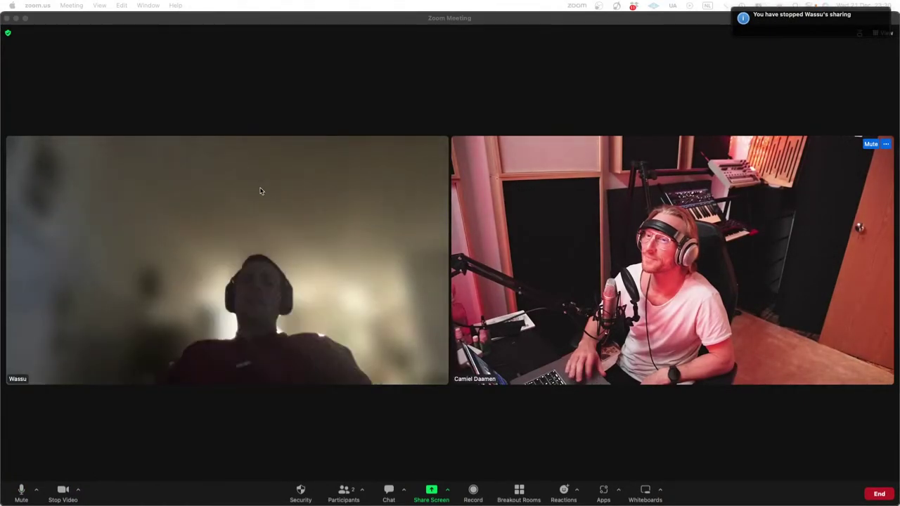